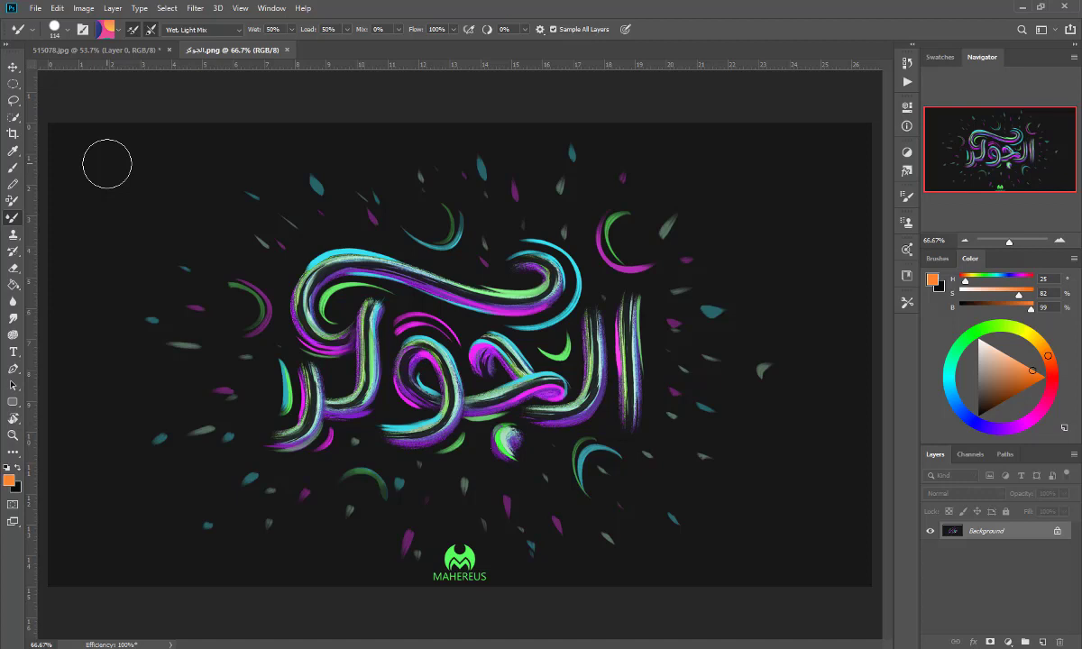
Switch to the 515078.jpg bokeh background document.
{"action": "left_click", "coordinate": [101, 50]}
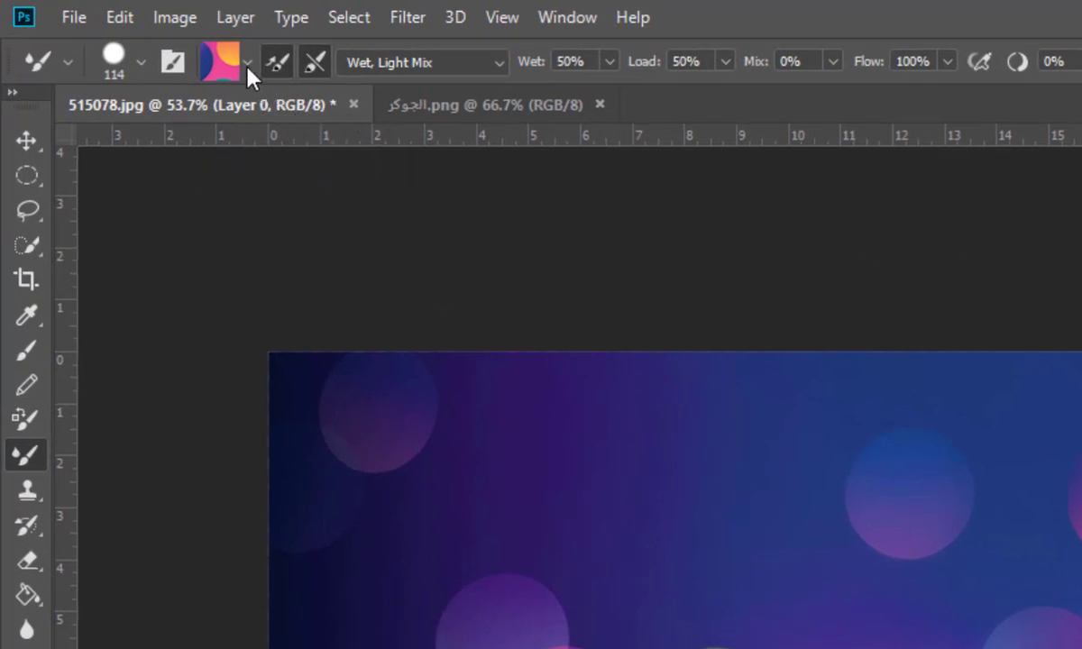
Clean the mixer brush and enable loading the brush after each stroke.
{"action": "left_click", "coordinate": [247, 64]}
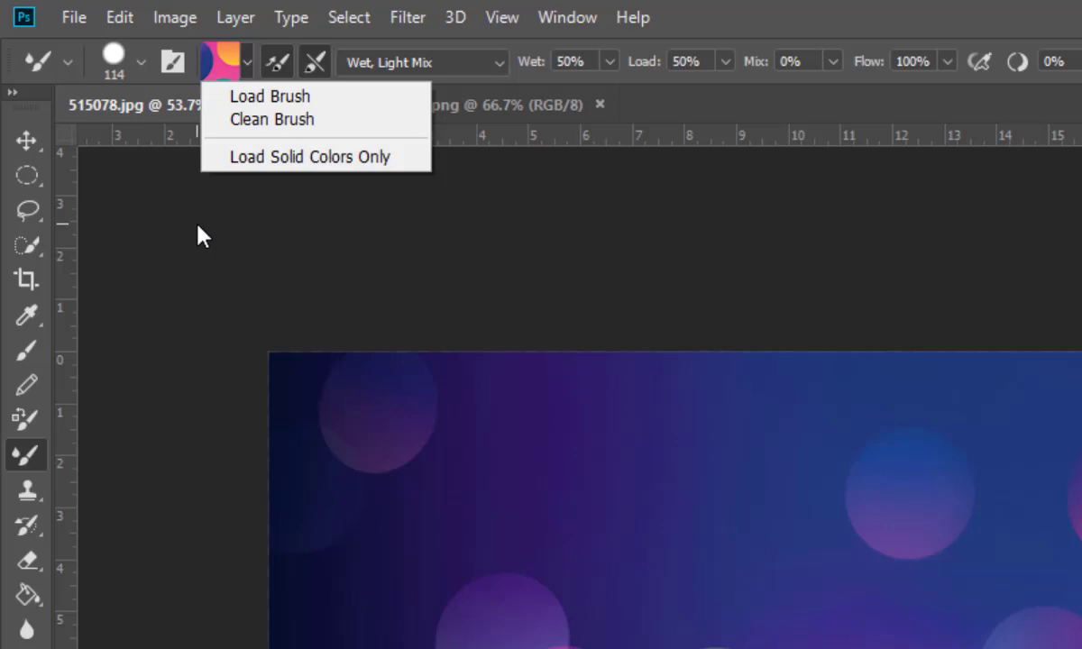
{"action": "left_click", "coordinate": [304, 253]}
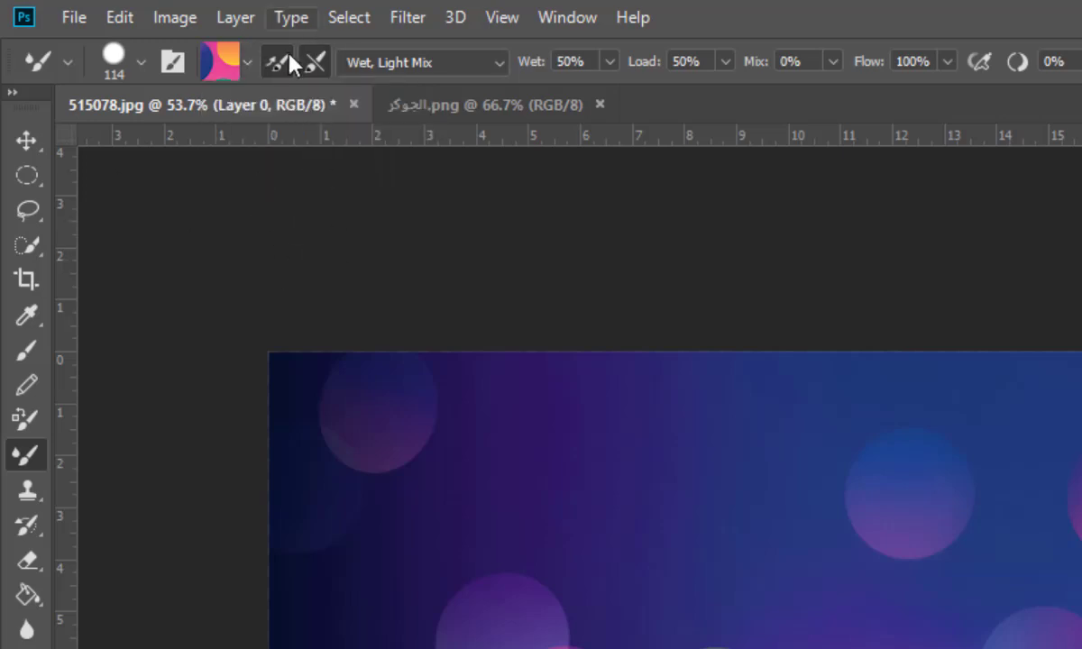
{"action": "left_click", "coordinate": [321, 253]}
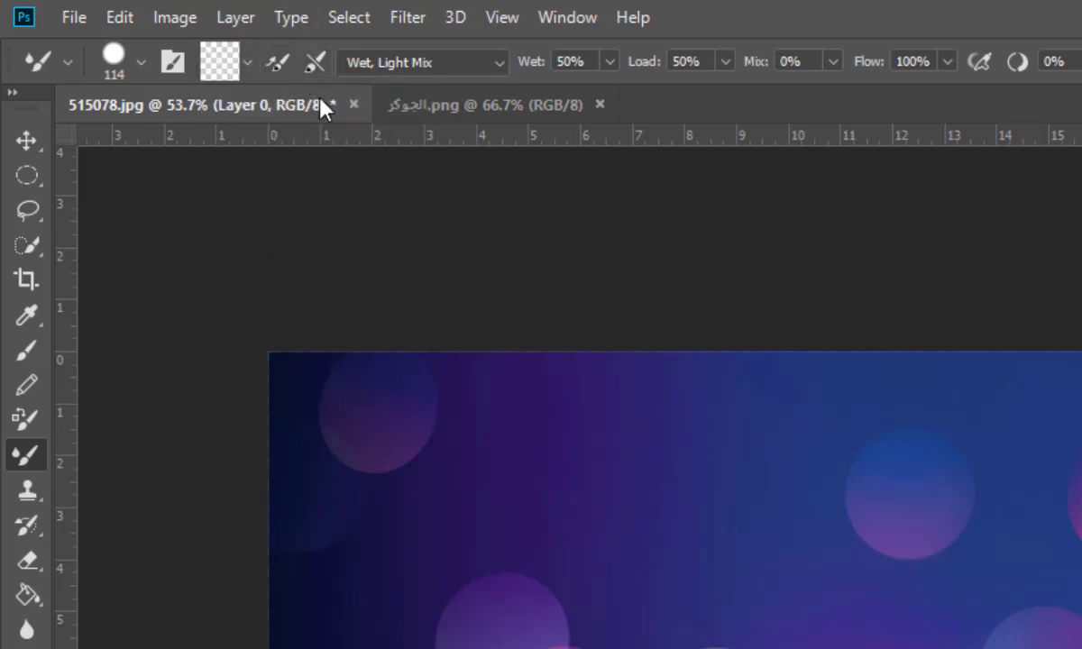
{"action": "left_click", "coordinate": [278, 63]}
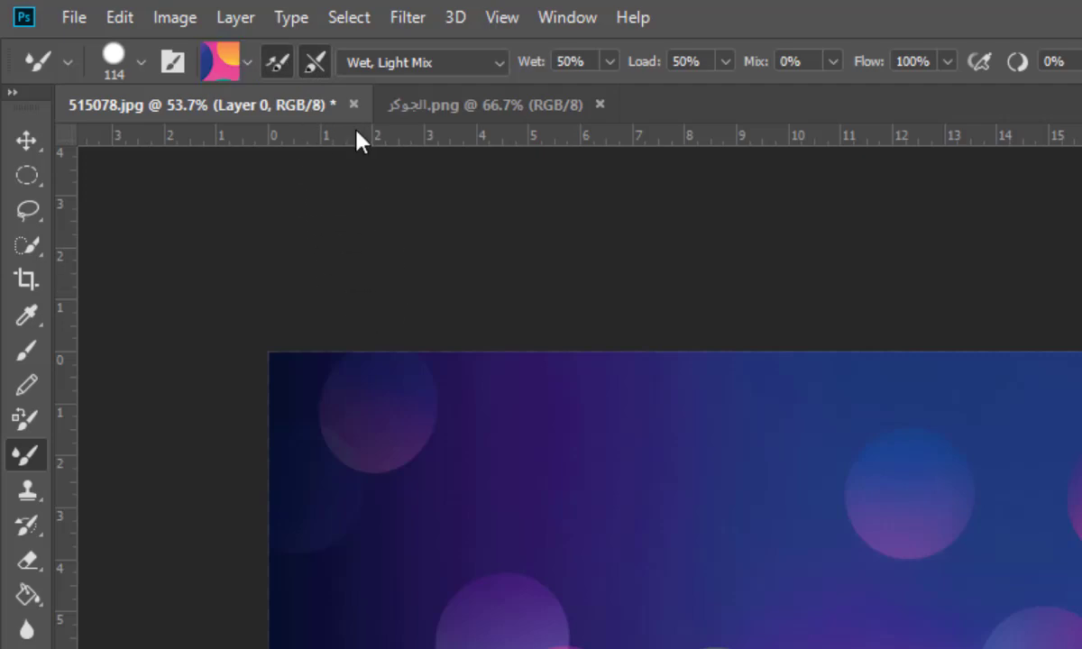
Keep the Wet, Light Mix preset and paint a test smear near the top middle.
{"action": "left_click", "coordinate": [501, 62]}
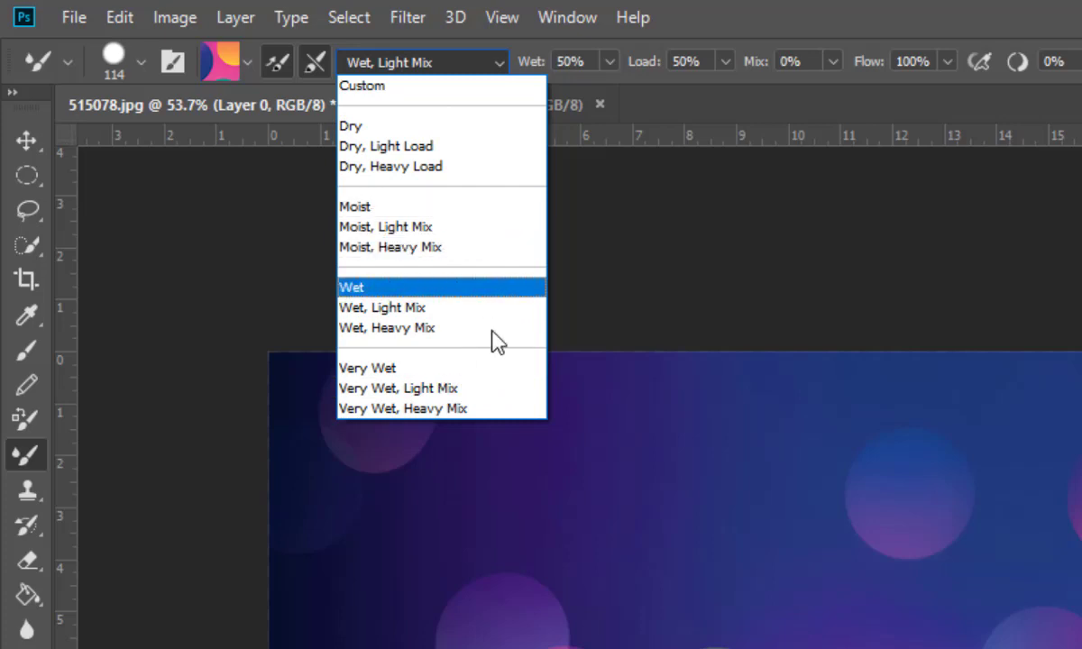
{"action": "left_click", "coordinate": [403, 316]}
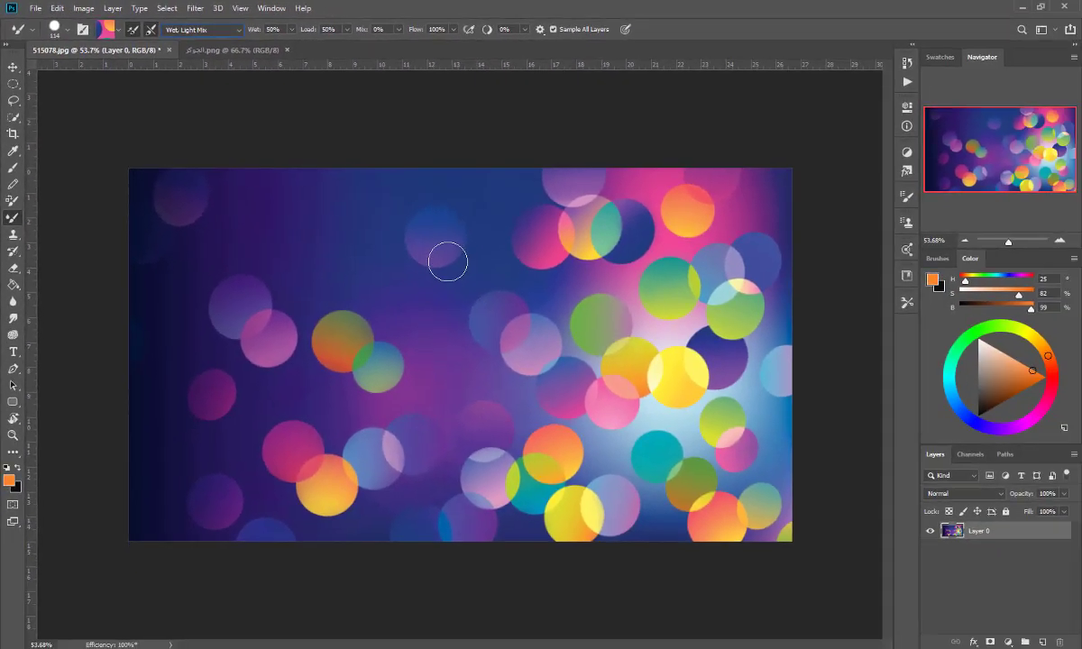
{"action": "mouse_move", "coordinate": [455, 244]}
{"action": "left_mouse_down"}
{"action": "mouse_move", "coordinate": [574, 320]}
{"action": "mouse_move", "coordinate": [374, 321]}
{"action": "left_mouse_up"}
{"action": "key", "text": "ctrl+z"}
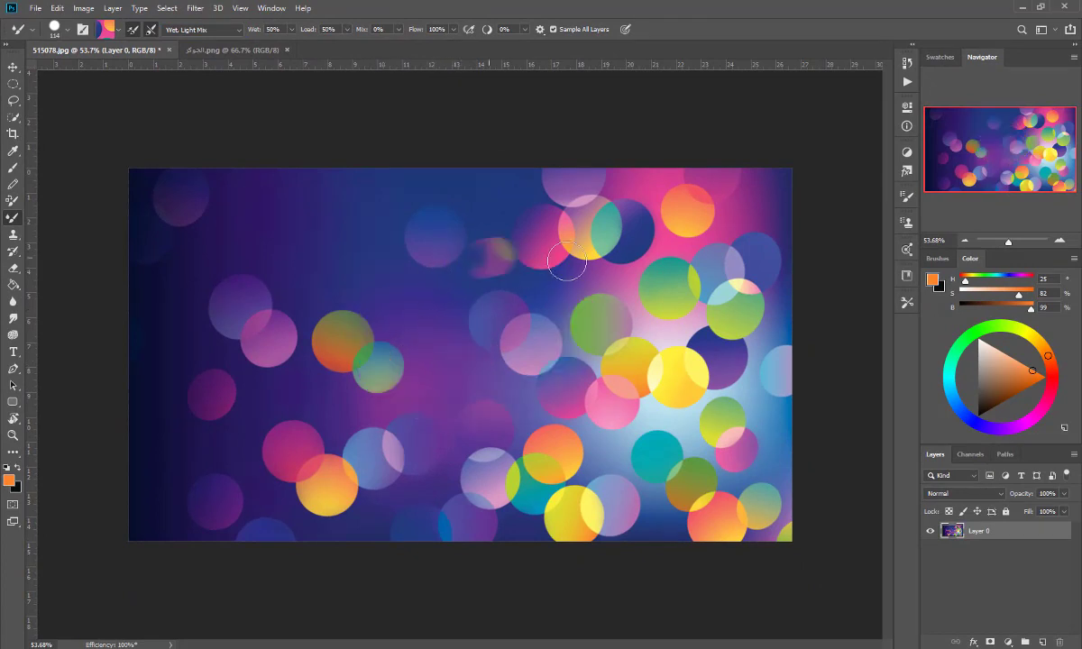
{"action": "left_click_drag", "start_coordinate": [470, 257], "coordinate": [476, 398]}
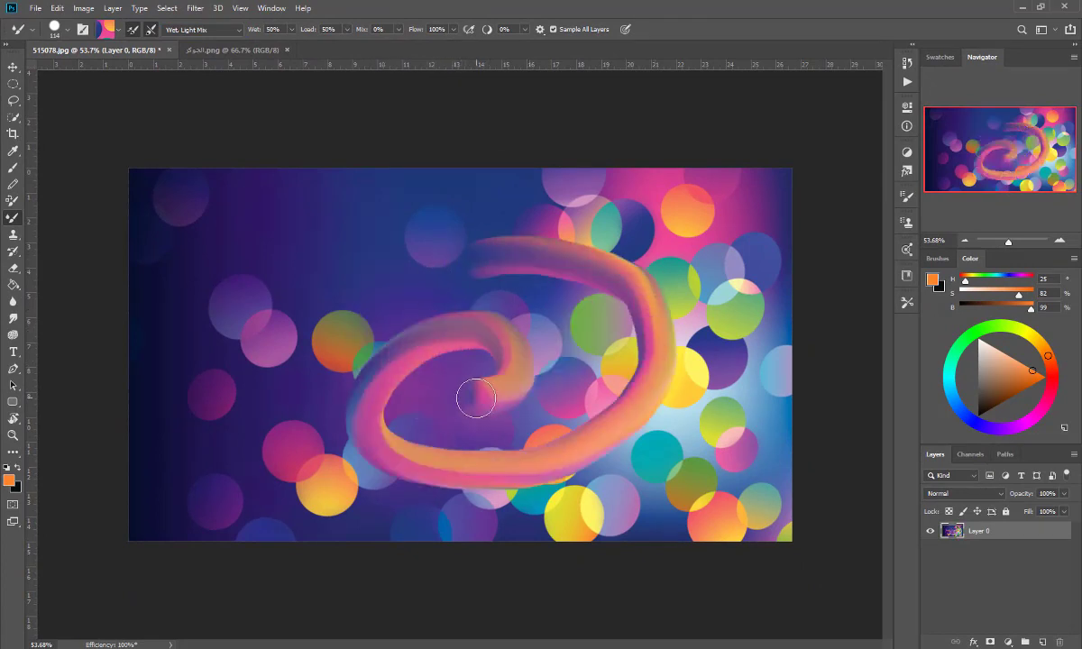
{"action": "key", "text": "ctrl+z"}
{"action": "right_click", "coordinate": [558, 335], "text": "alt"}
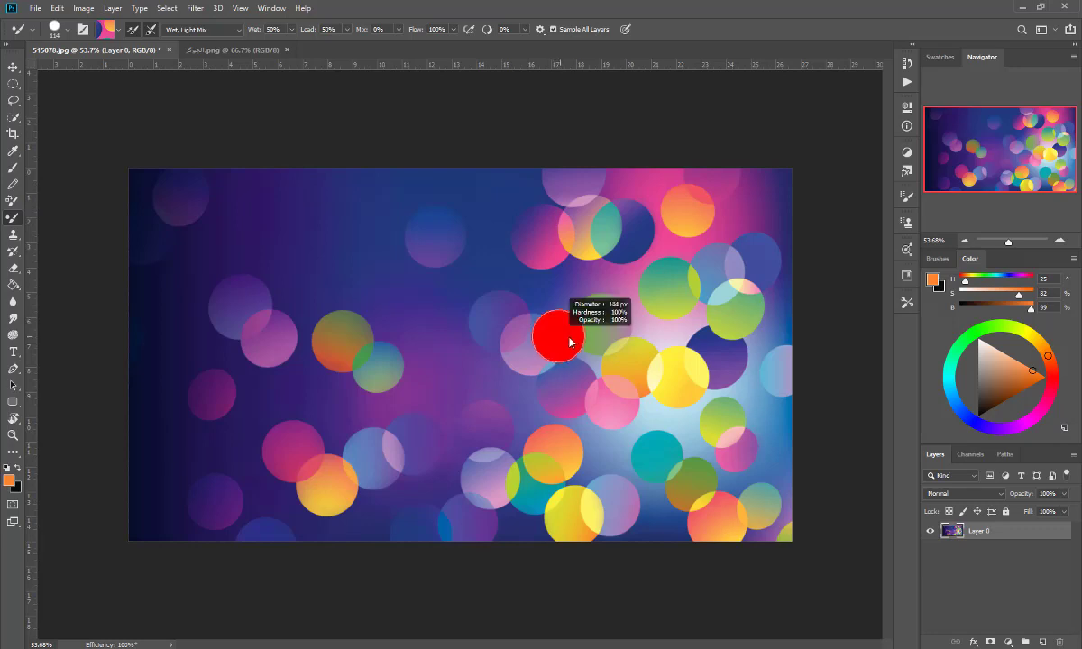
{"action": "left_click_drag", "start_coordinate": [570, 342], "coordinate": [580, 331]}
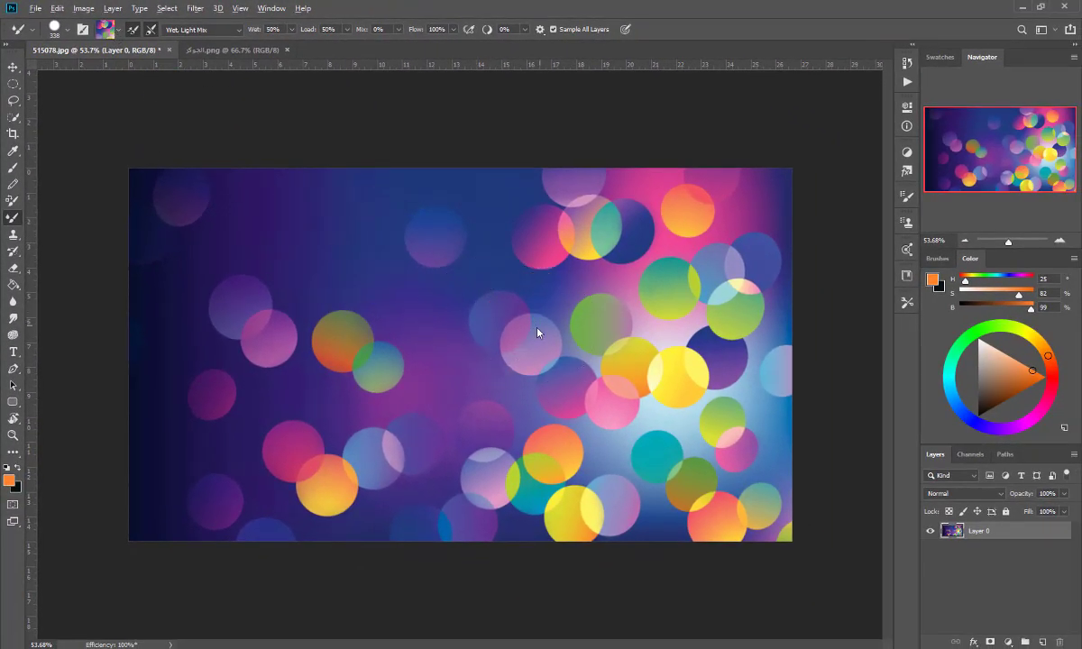
{"action": "left_click_drag", "start_coordinate": [536, 326], "coordinate": [549, 326]}
{"action": "left_click_drag", "start_coordinate": [530, 239], "coordinate": [343, 410]}
{"action": "left_click_drag", "start_coordinate": [353, 359], "coordinate": [459, 411]}
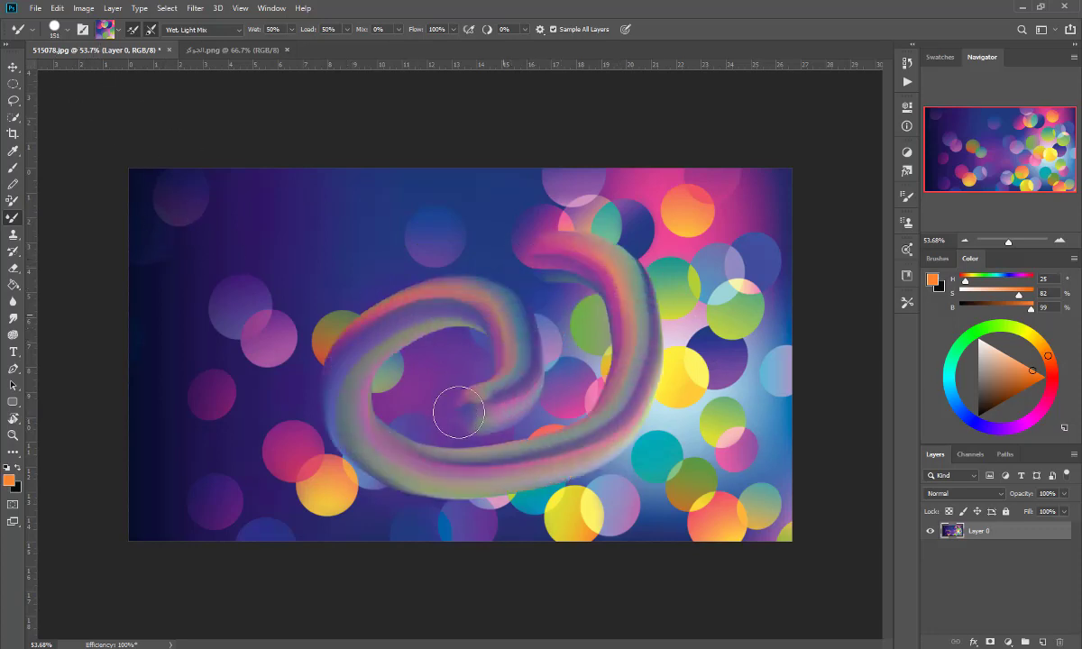
{"action": "key", "text": "ctrl+z"}
{"action": "mouse_move", "coordinate": [691, 271]}
{"action": "left_mouse_down"}
{"action": "mouse_move", "coordinate": [683, 277]}
{"action": "mouse_move", "coordinate": [667, 240]}
{"action": "left_mouse_up"}
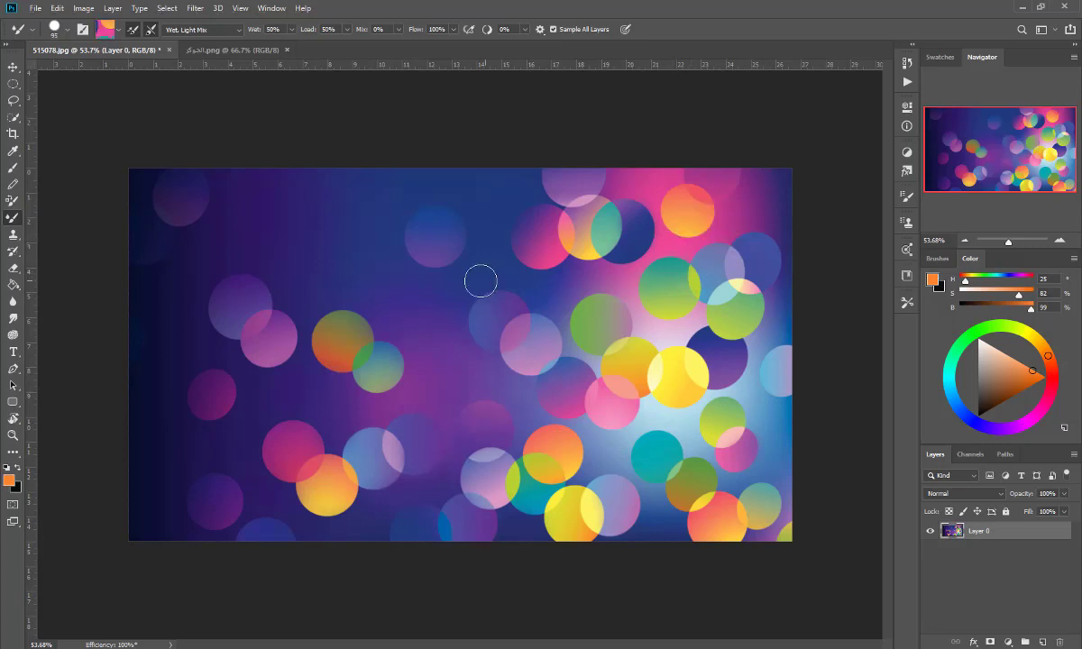
{"action": "left_click_drag", "start_coordinate": [478, 225], "coordinate": [539, 443]}
{"action": "left_click_drag", "start_coordinate": [573, 492], "coordinate": [463, 527]}
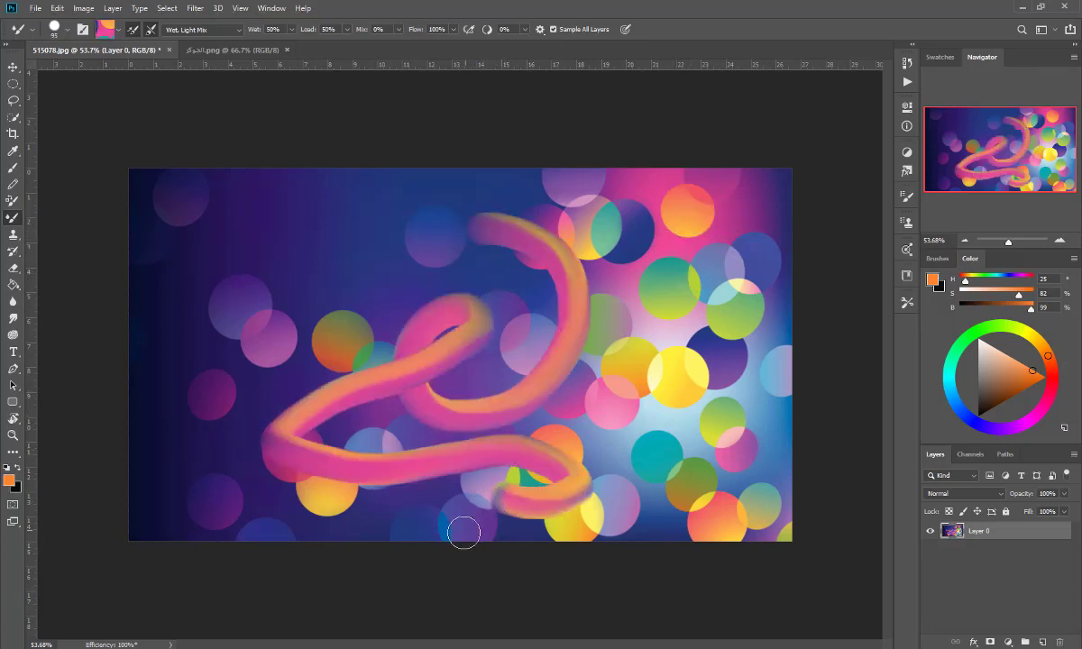
{"action": "key", "text": "ctrl+z"}
{"action": "left_click_drag", "start_coordinate": [664, 235], "coordinate": [671, 244]}
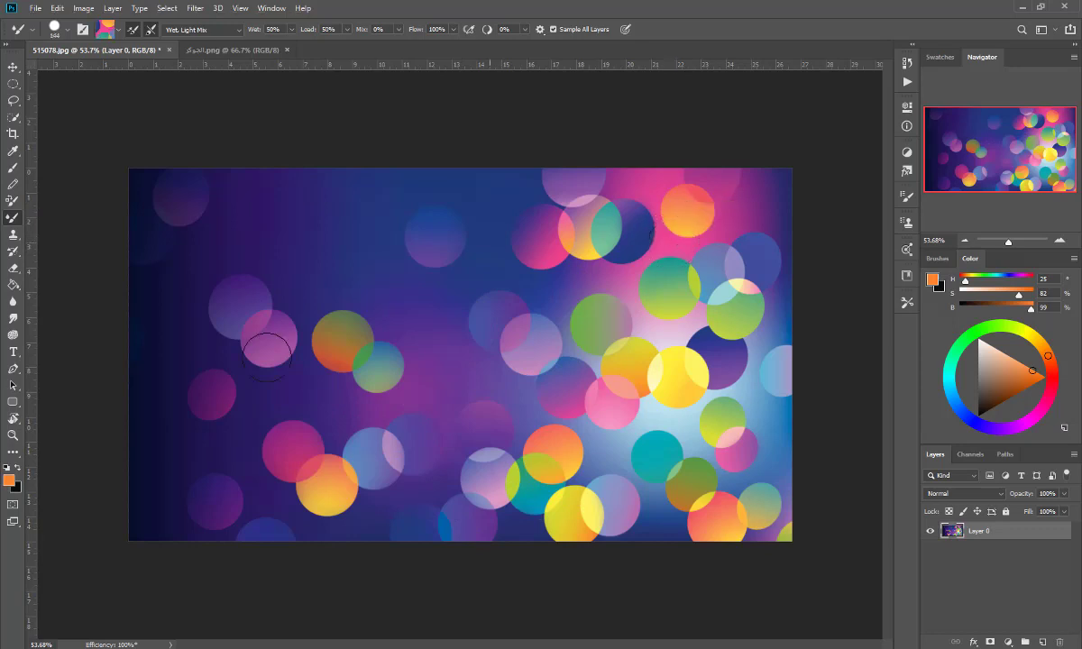
{"action": "left_click_drag", "start_coordinate": [343, 236], "coordinate": [595, 324]}
{"action": "key", "text": "ctrl+z"}
{"action": "left_click", "coordinate": [680, 340], "text": "alt"}
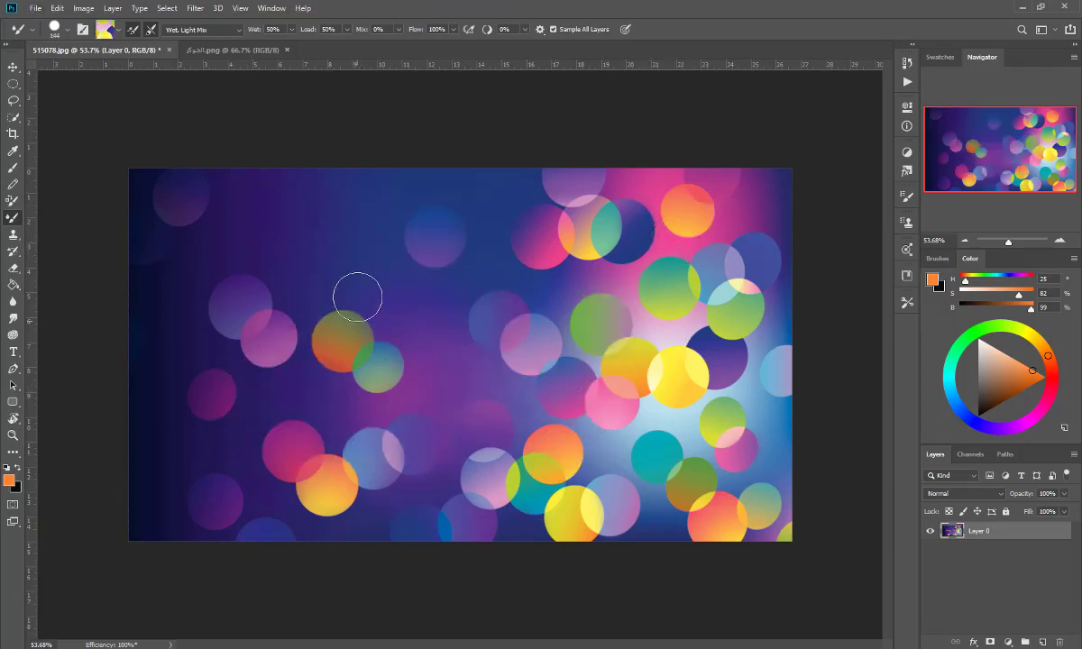
{"action": "left_click_drag", "start_coordinate": [357, 289], "coordinate": [595, 404]}
{"action": "key", "text": "ctrl+z"}
{"action": "left_click", "coordinate": [541, 226], "text": "alt"}
{"action": "left_click_drag", "start_coordinate": [572, 221], "coordinate": [442, 334]}
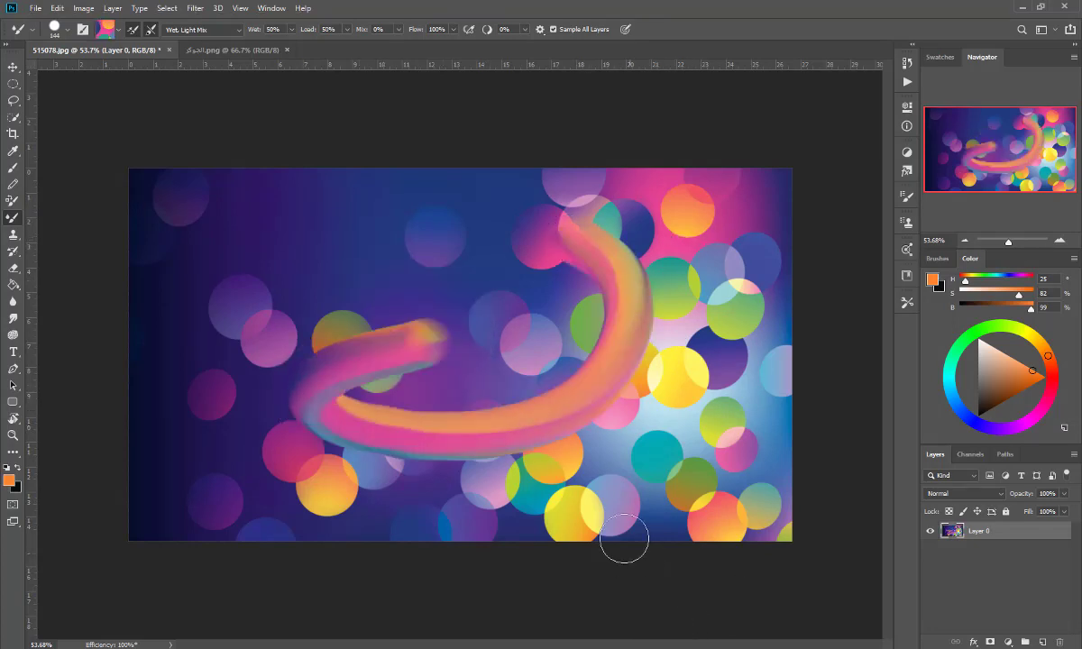
{"action": "key", "text": "ctrl+z"}
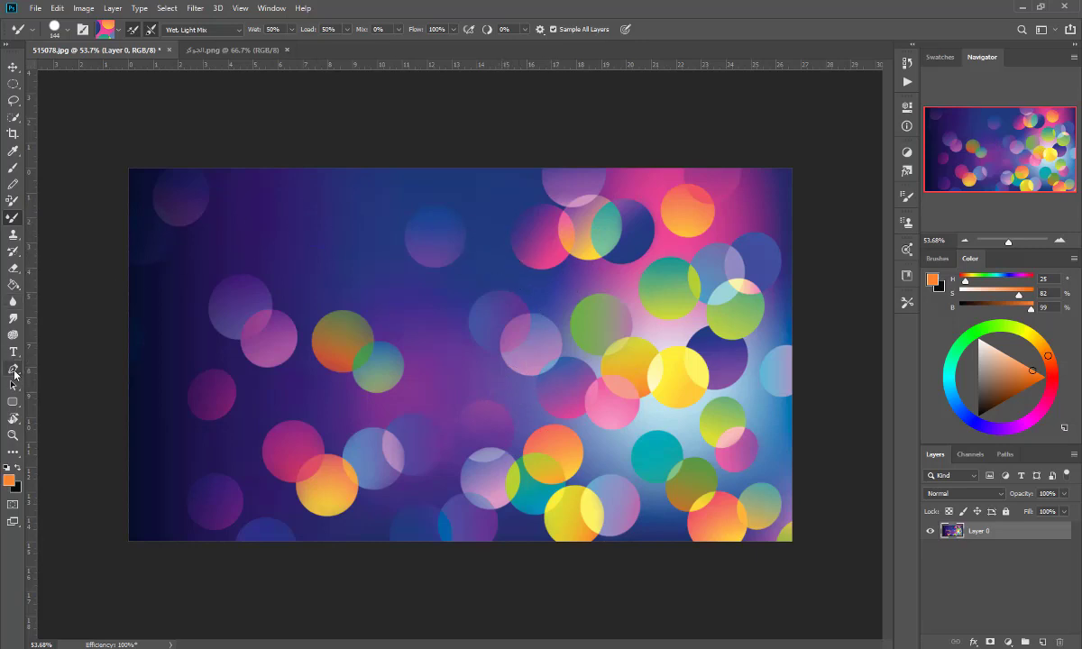
Add empty Layer 1 and draw a curved looping pen path from top centre to lower left.
{"action": "left_click", "coordinate": [13, 369]}
{"action": "left_click", "coordinate": [1040, 642]}
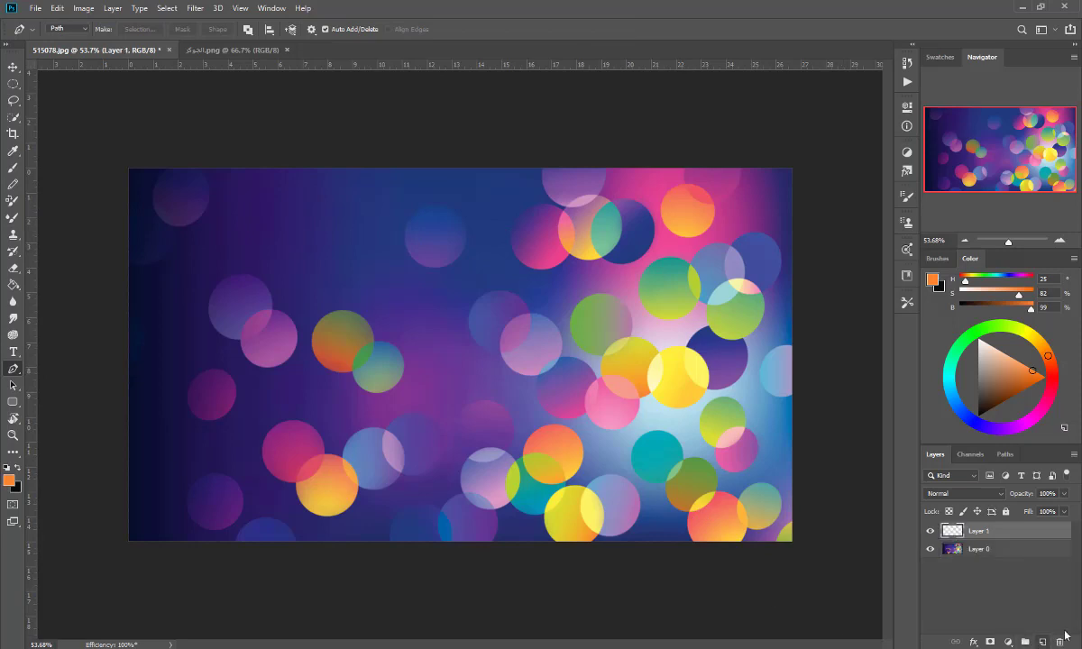
{"action": "left_click", "coordinate": [518, 259]}
{"action": "left_click_drag", "start_coordinate": [550, 361], "coordinate": [534, 406]}
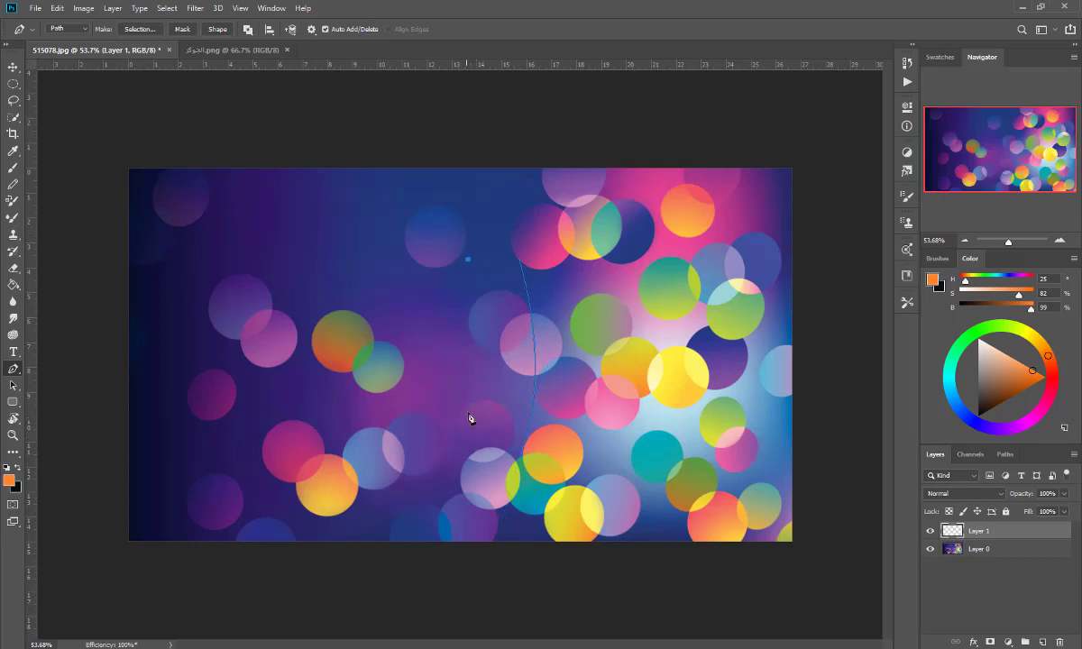
{"action": "left_click_drag", "start_coordinate": [362, 379], "coordinate": [406, 348]}
{"action": "left_click_drag", "start_coordinate": [374, 500], "coordinate": [281, 536]}
Test mixer-brush strokes along the path, undo them, and reselect the path anchors.
{"action": "left_click", "coordinate": [12, 217]}
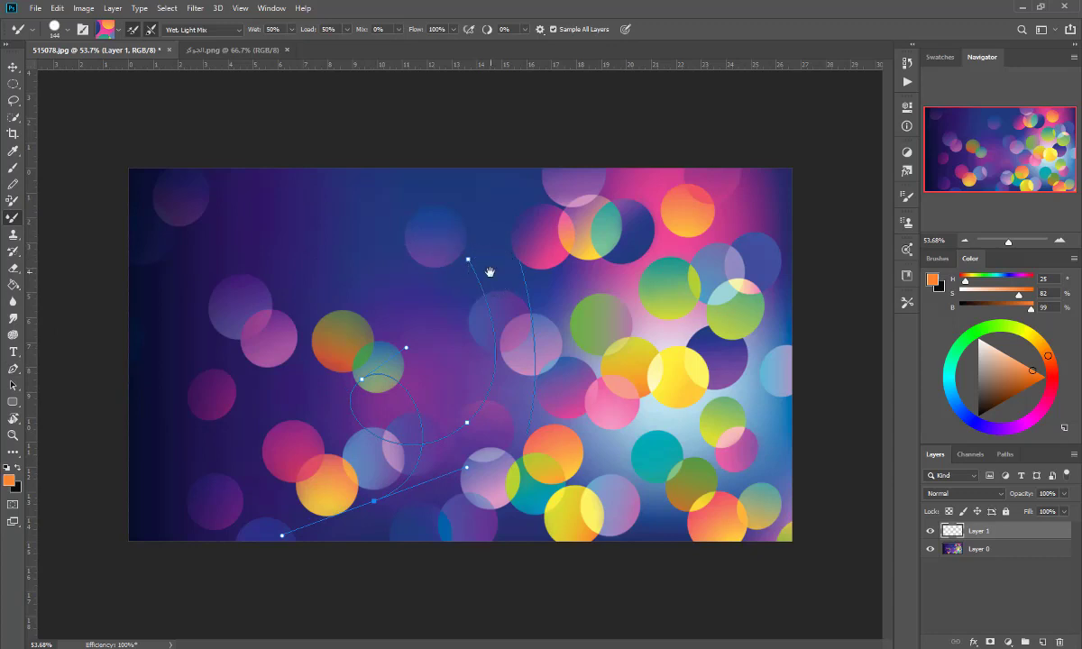
{"action": "mouse_move", "coordinate": [466, 256]}
{"action": "left_mouse_down"}
{"action": "mouse_move", "coordinate": [482, 296]}
{"action": "mouse_move", "coordinate": [314, 381]}
{"action": "mouse_move", "coordinate": [289, 484]}
{"action": "left_mouse_up"}
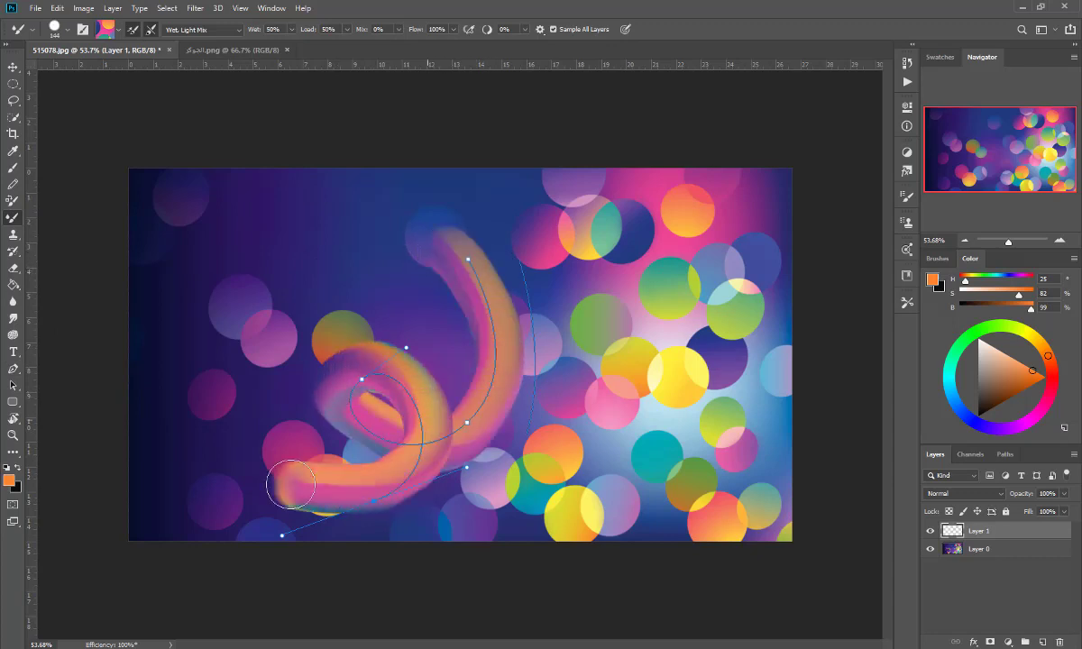
{"action": "key", "text": "ctrl+z"}
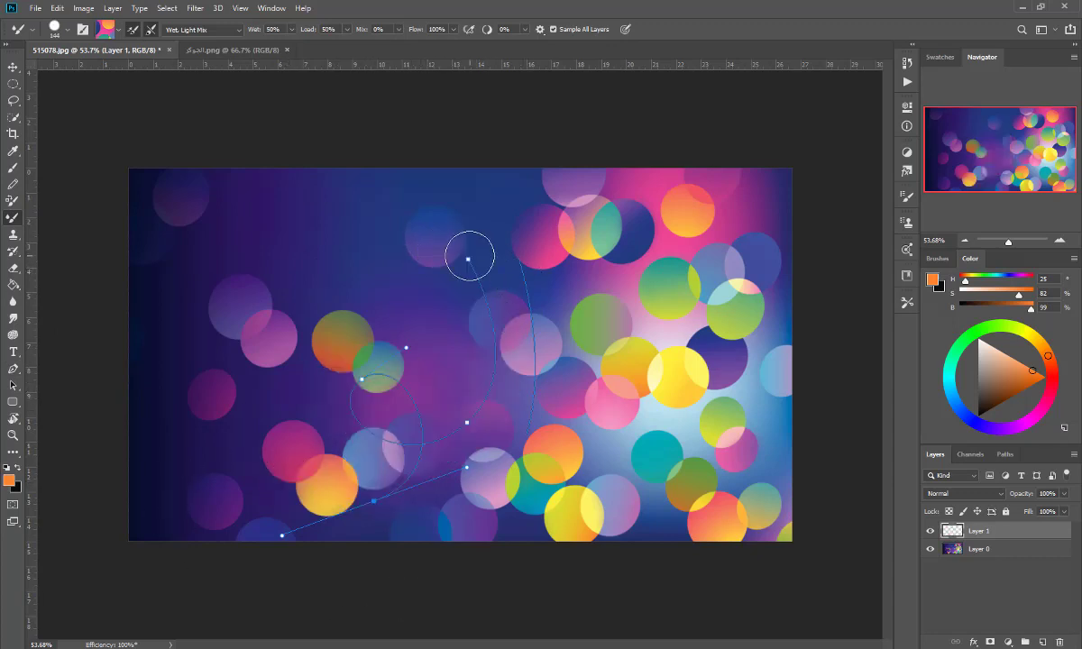
{"action": "left_click_drag", "start_coordinate": [467, 256], "coordinate": [273, 520]}
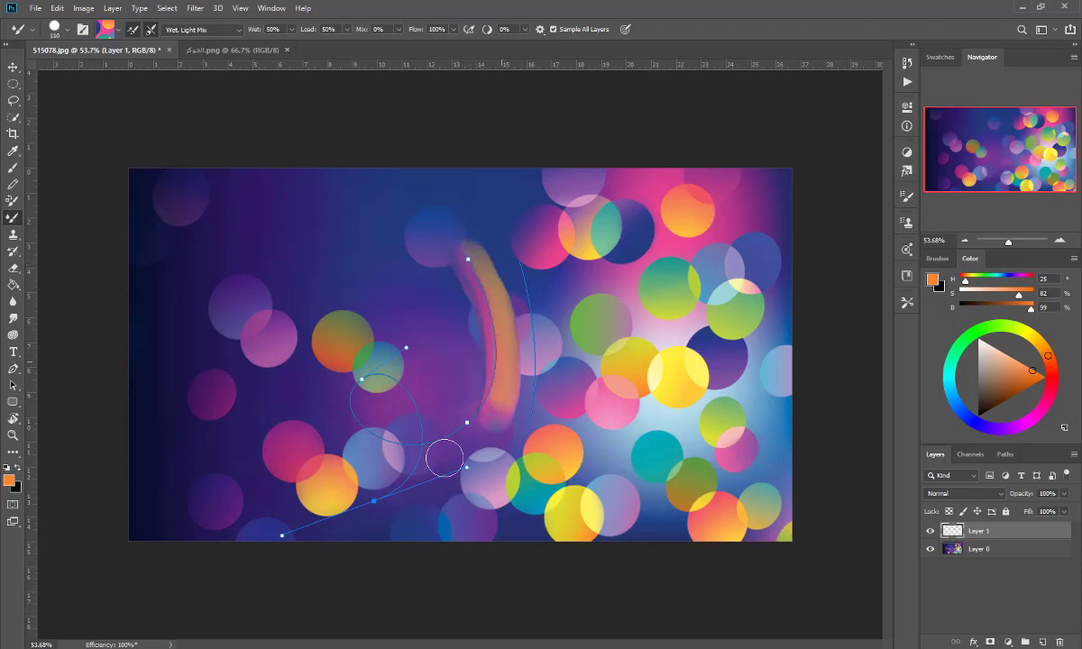
{"action": "key", "text": "ctrl+z"}
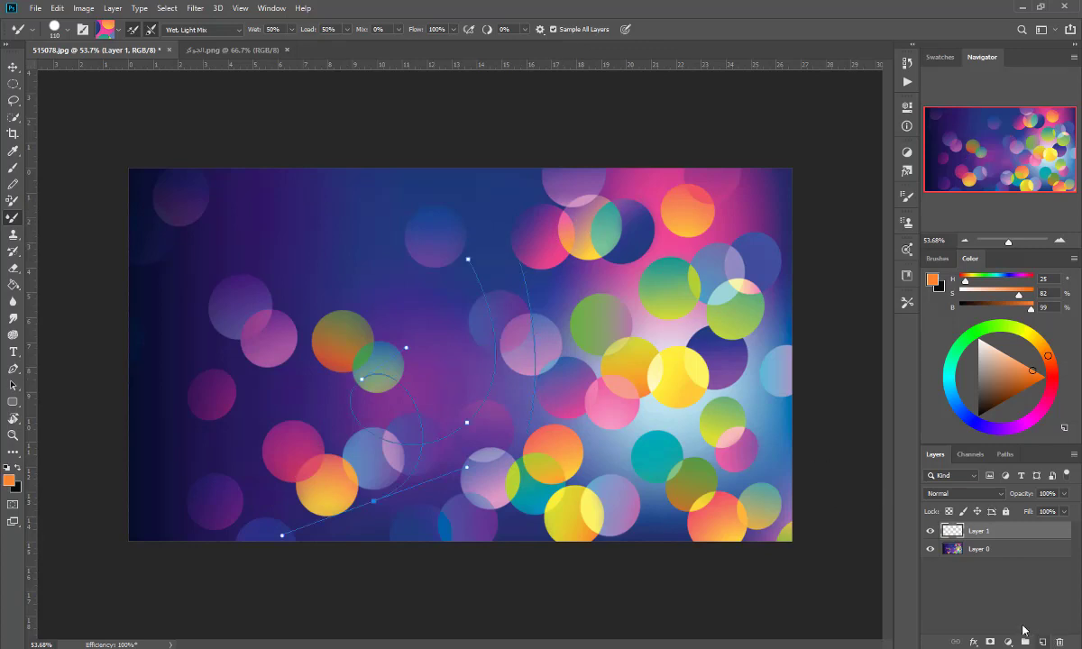
{"action": "left_click", "coordinate": [13, 368]}
{"action": "left_click_drag", "start_coordinate": [547, 221], "coordinate": [272, 530]}
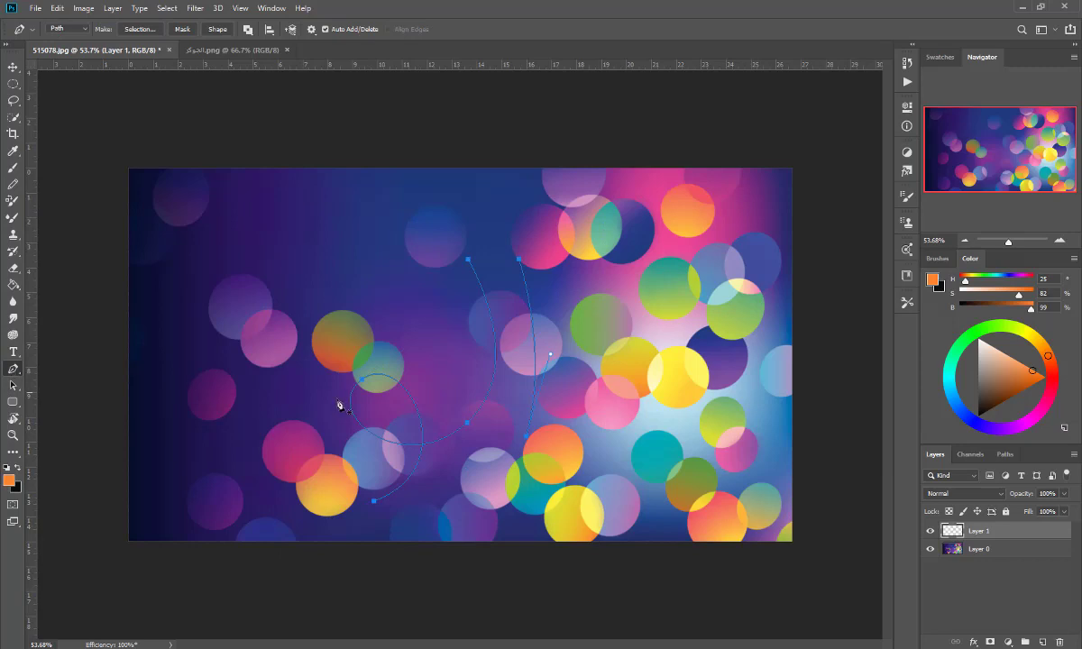
Stroke the looping path with the Mixer Brush Tool, producing soft pink-orange tube strokes.
{"action": "right_click", "coordinate": [495, 355]}
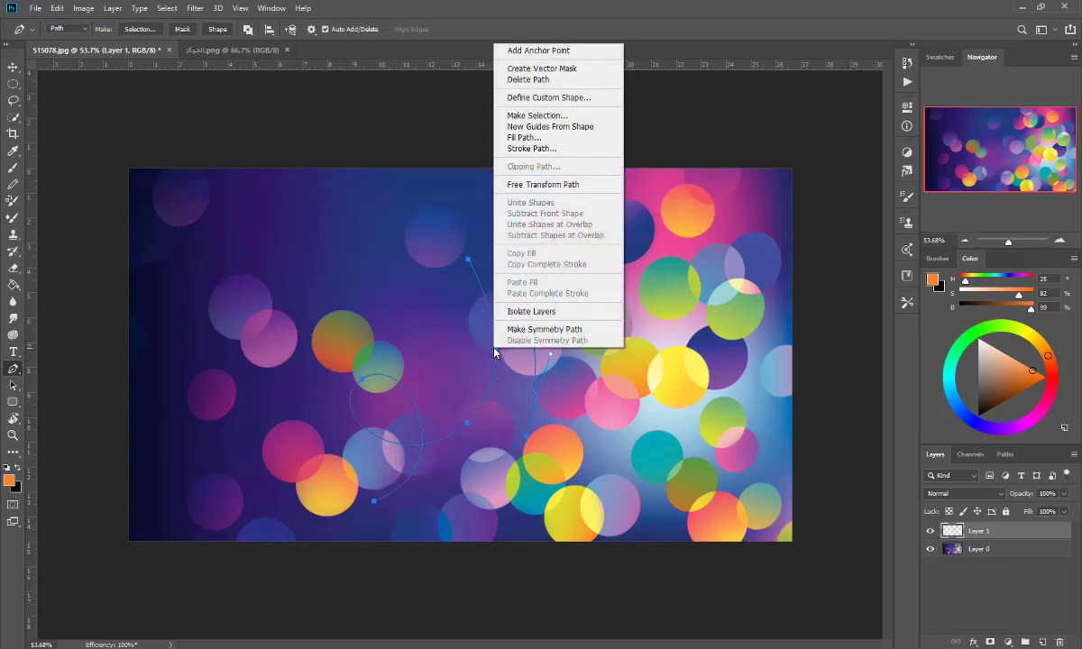
{"action": "left_click", "coordinate": [516, 148]}
{"action": "left_click", "coordinate": [481, 204]}
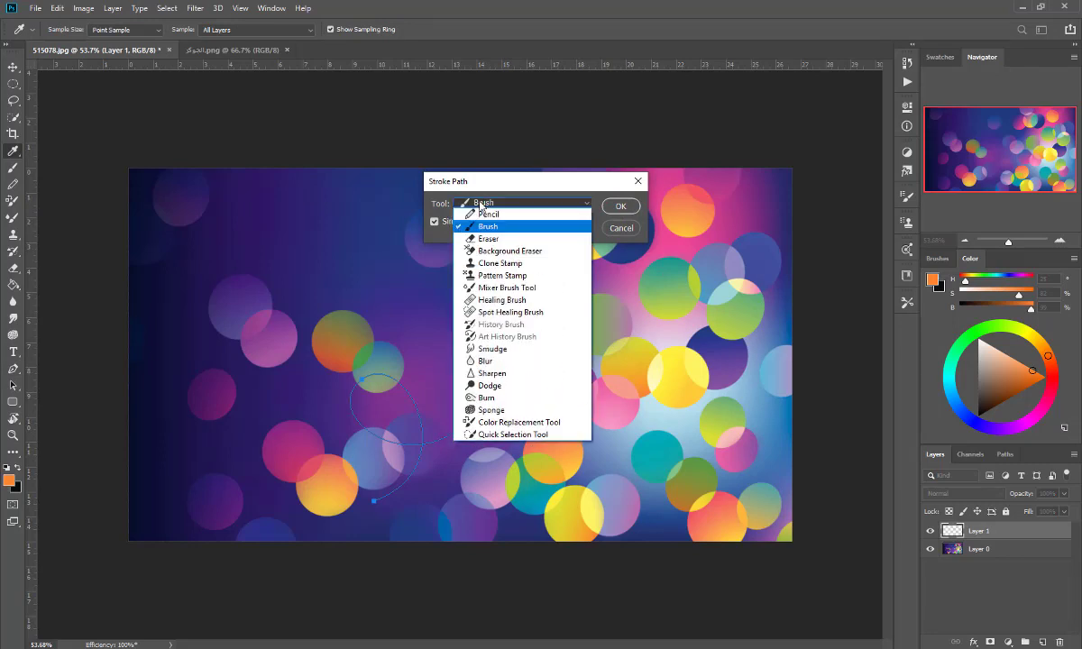
{"action": "left_click", "coordinate": [488, 290]}
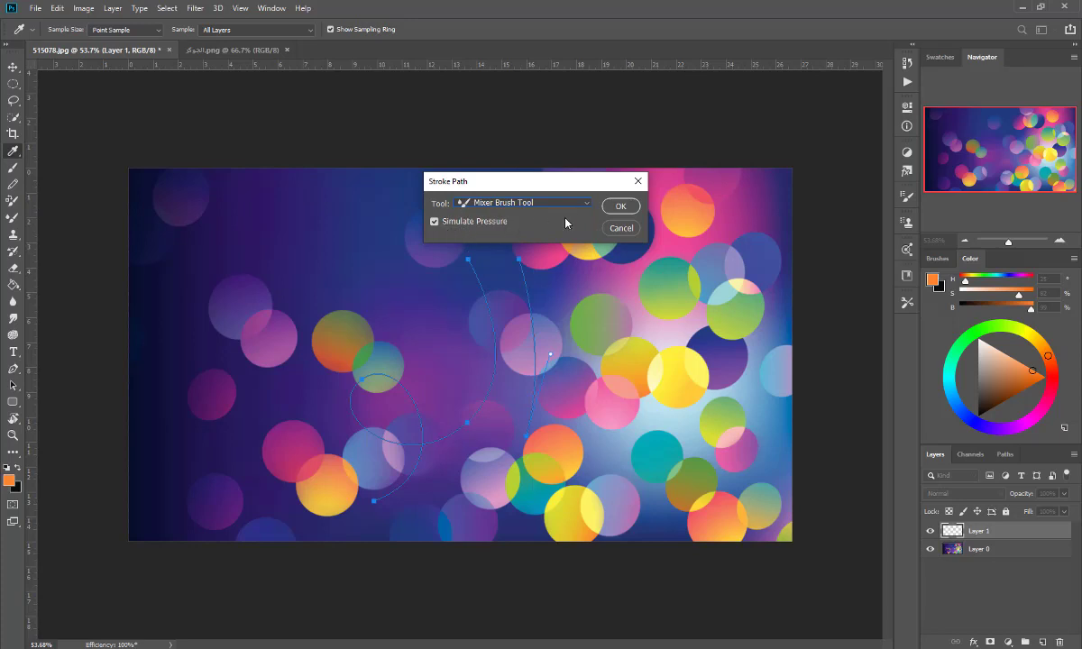
{"action": "left_click", "coordinate": [618, 207]}
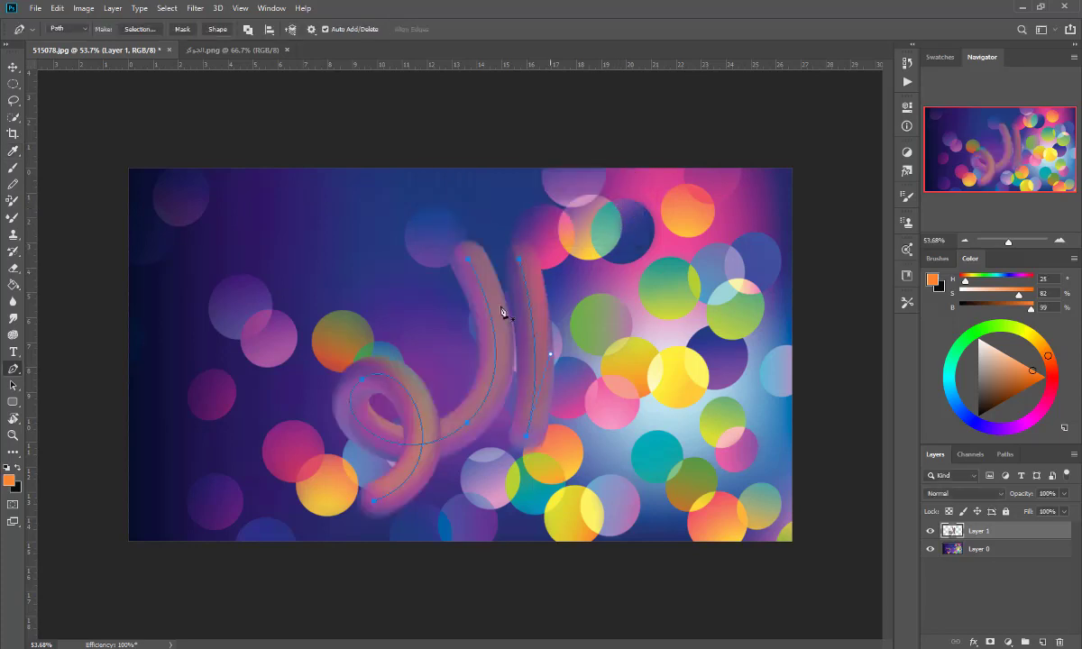
{"action": "scroll", "coordinate": [513, 381], "scroll_direction": "up", "scroll_amount": 2}
{"action": "scroll", "coordinate": [514, 381], "scroll_direction": "up", "scroll_amount": 2}
{"action": "scroll", "coordinate": [514, 381], "scroll_direction": "down", "scroll_amount": 3}
{"action": "scroll", "coordinate": [513, 381], "scroll_direction": "down", "scroll_amount": 2}
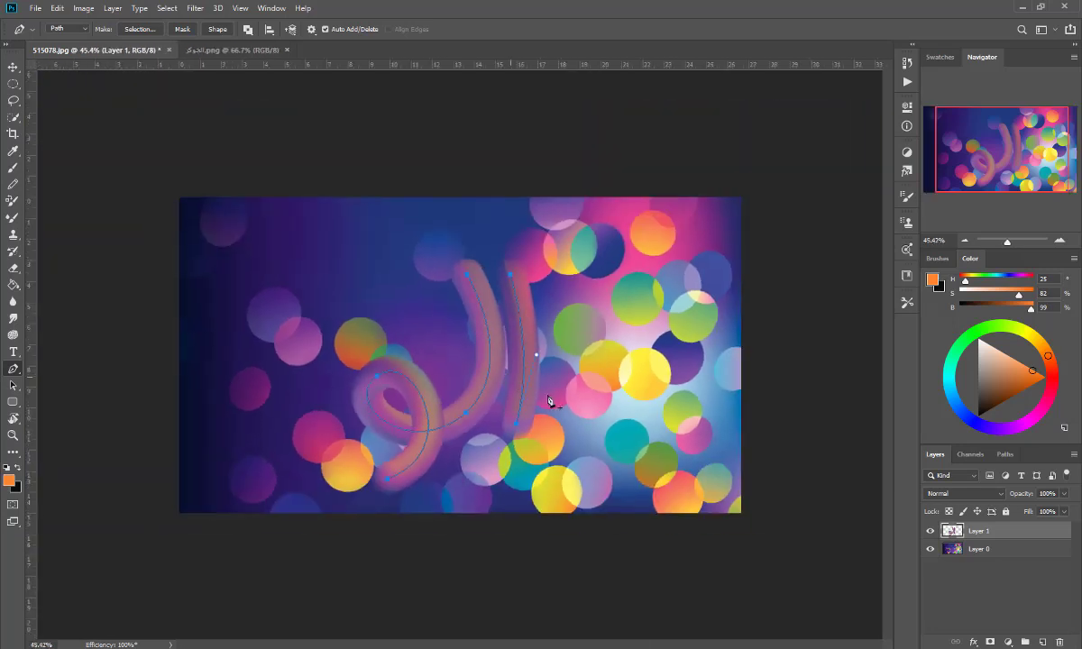
Hide bokeh Layer 0 and add a new layer beneath the pink strokes.
{"action": "left_click", "coordinate": [931, 549]}
{"action": "left_click", "coordinate": [1000, 551]}
{"action": "key", "text": "ctrl+shift+alt+n"}
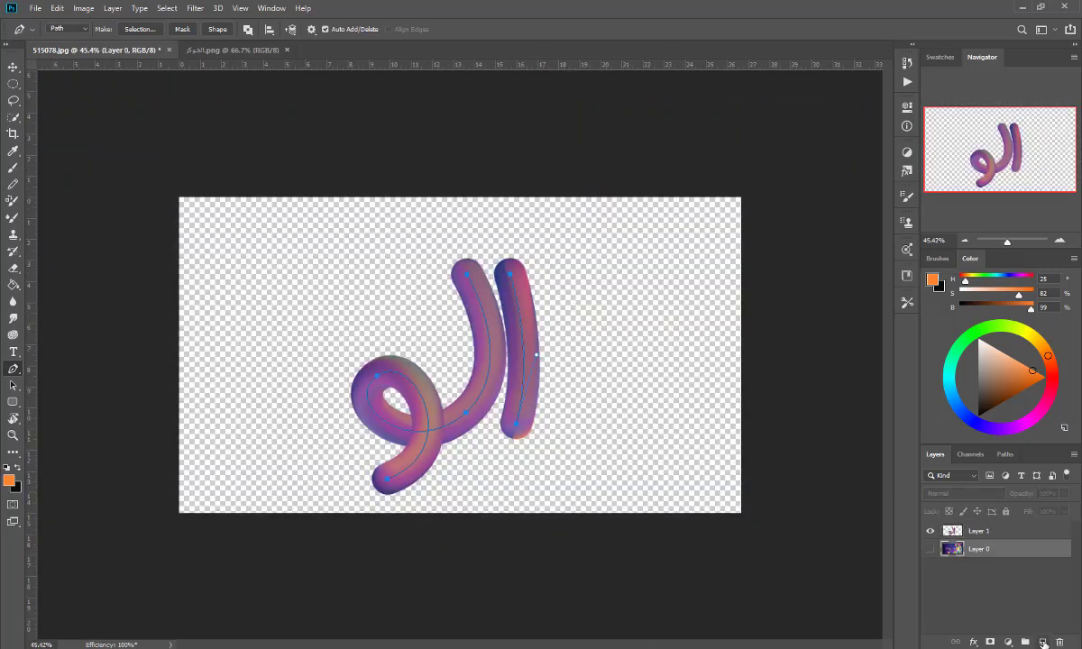
Fill the new Layer 2 with near-black.
{"action": "left_click", "coordinate": [17, 468]}
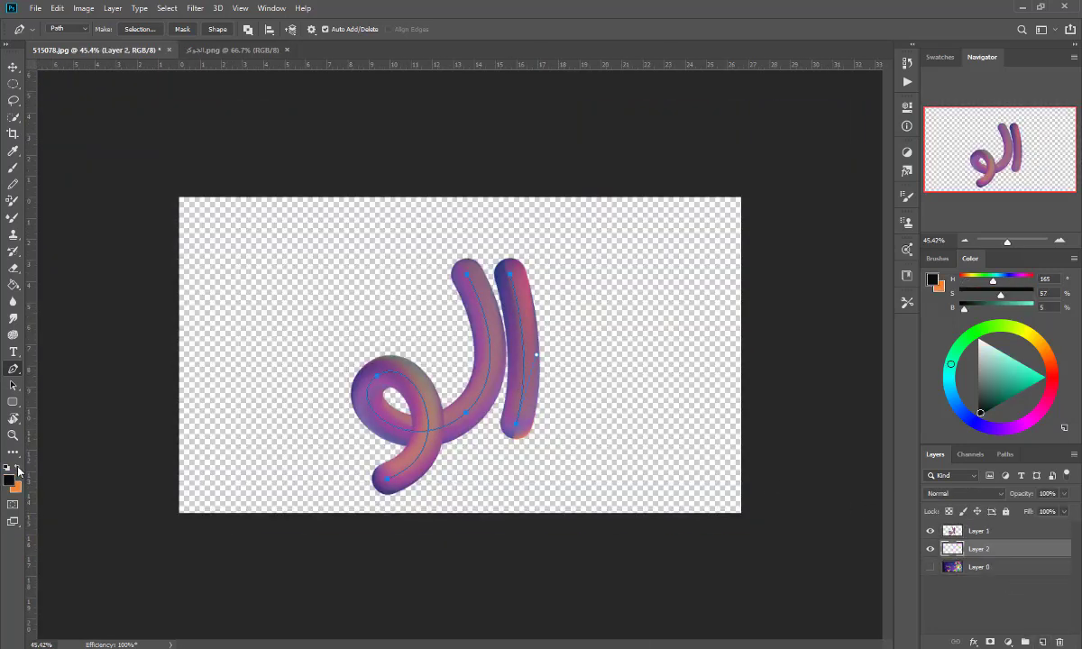
{"action": "key", "text": "ctrl+BackSpace"}
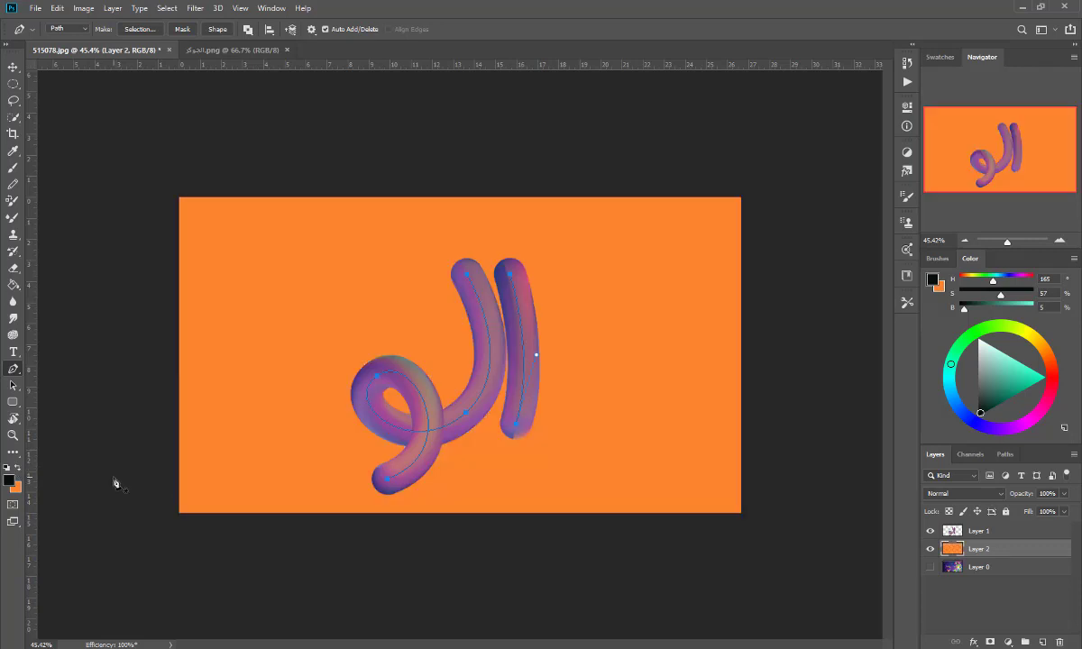
{"action": "key", "text": "alt+BackSpace"}
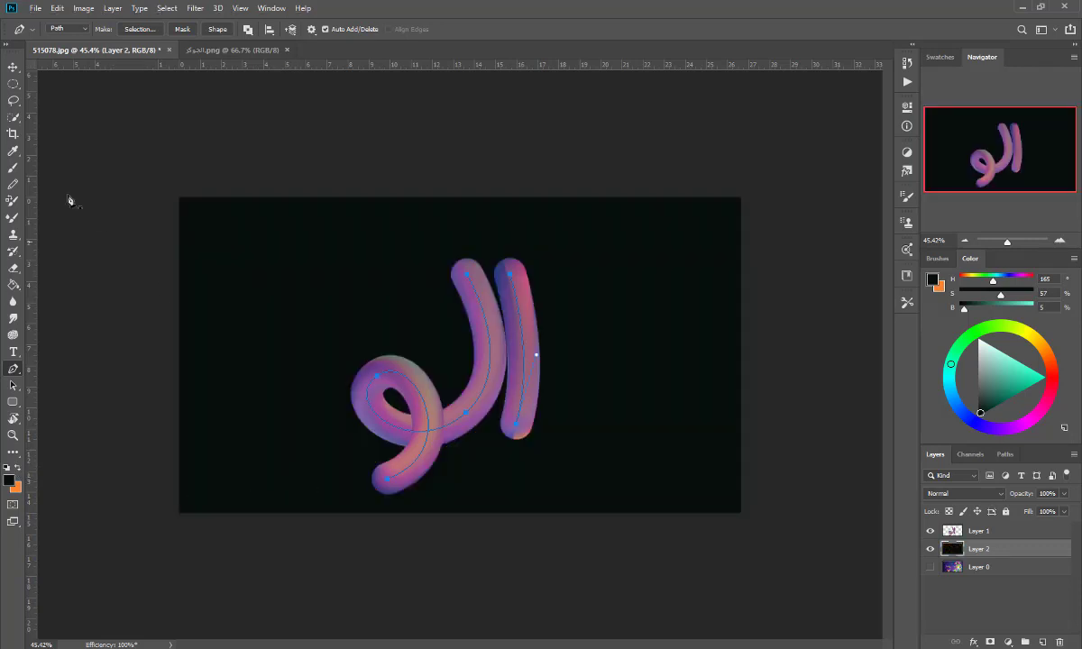
{"action": "left_click", "coordinate": [13, 68]}
{"action": "scroll", "coordinate": [531, 357], "scroll_direction": "up", "scroll_amount": 2}
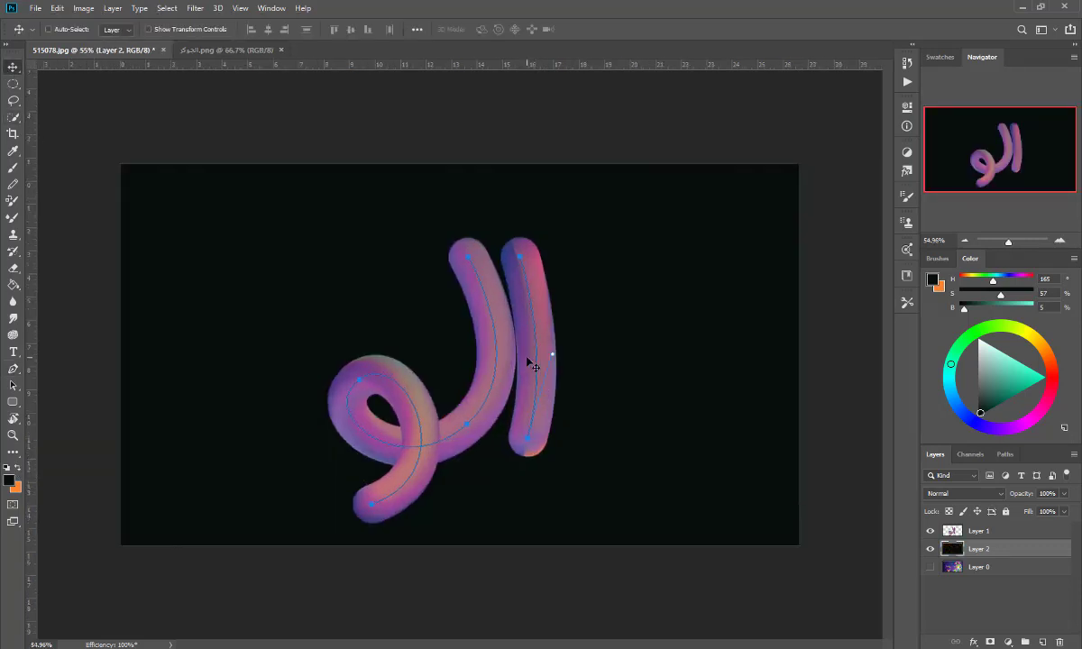
{"action": "scroll", "coordinate": [541, 387], "scroll_direction": "up", "scroll_amount": 3}
{"action": "scroll", "coordinate": [507, 369], "scroll_direction": "up", "scroll_amount": 1}
Lasso the right pink stroke on its layer and nudge it slightly right.
{"action": "right_click", "coordinate": [442, 290]}
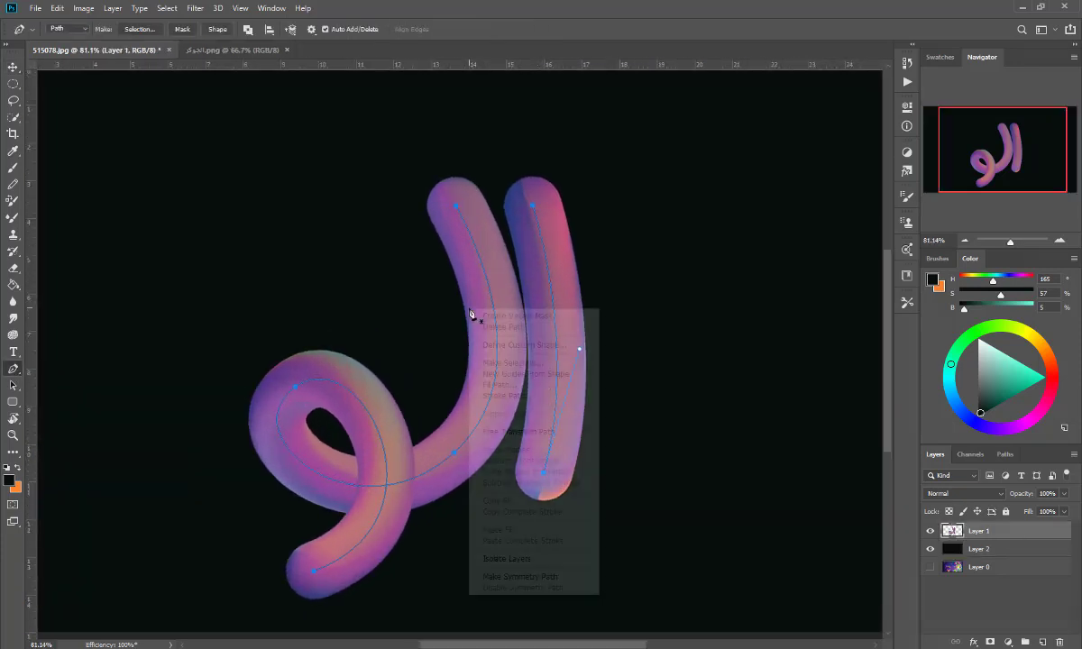
{"action": "left_click", "coordinate": [474, 314]}
{"action": "key", "text": "l"}
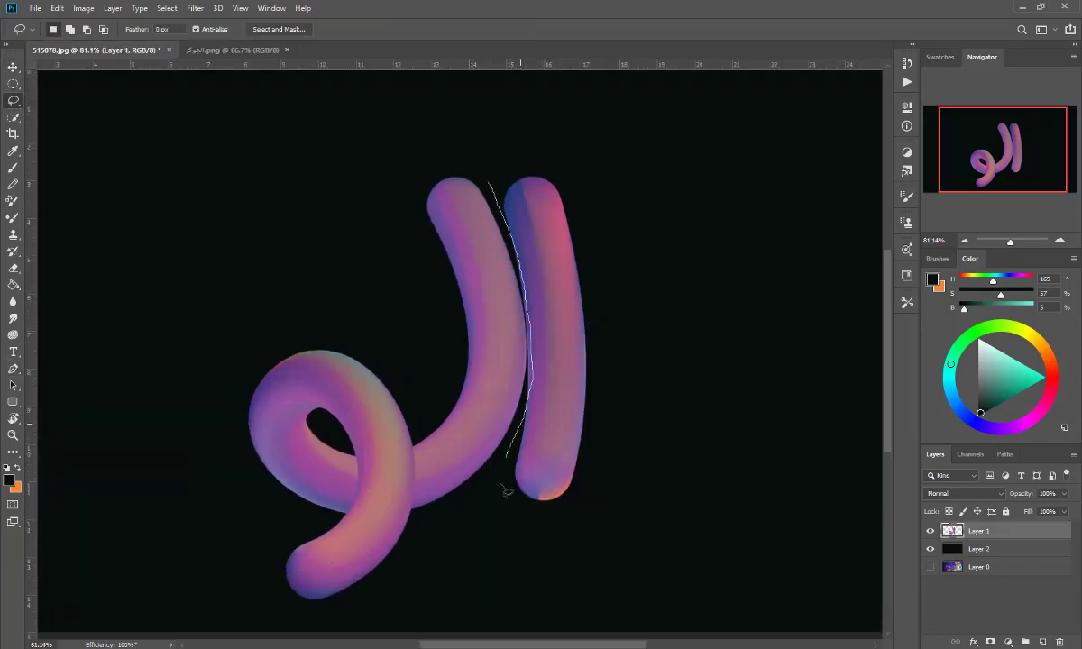
{"action": "left_click_drag", "start_coordinate": [527, 307], "coordinate": [495, 181]}
{"action": "key", "text": "v"}
{"action": "left_click_drag", "start_coordinate": [551, 333], "coordinate": [573, 328]}
{"action": "key", "text": "ctrl+d"}
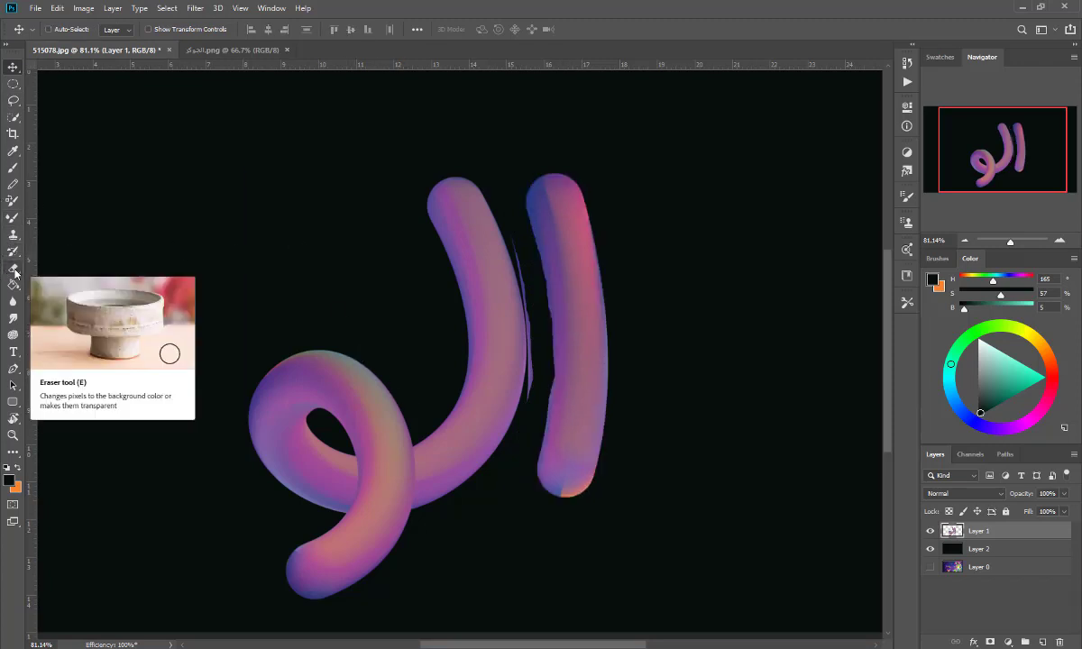
Try dark brush cuts through the right stroke, undo them, and show the finished lettering document.
{"action": "left_click", "coordinate": [10, 170]}
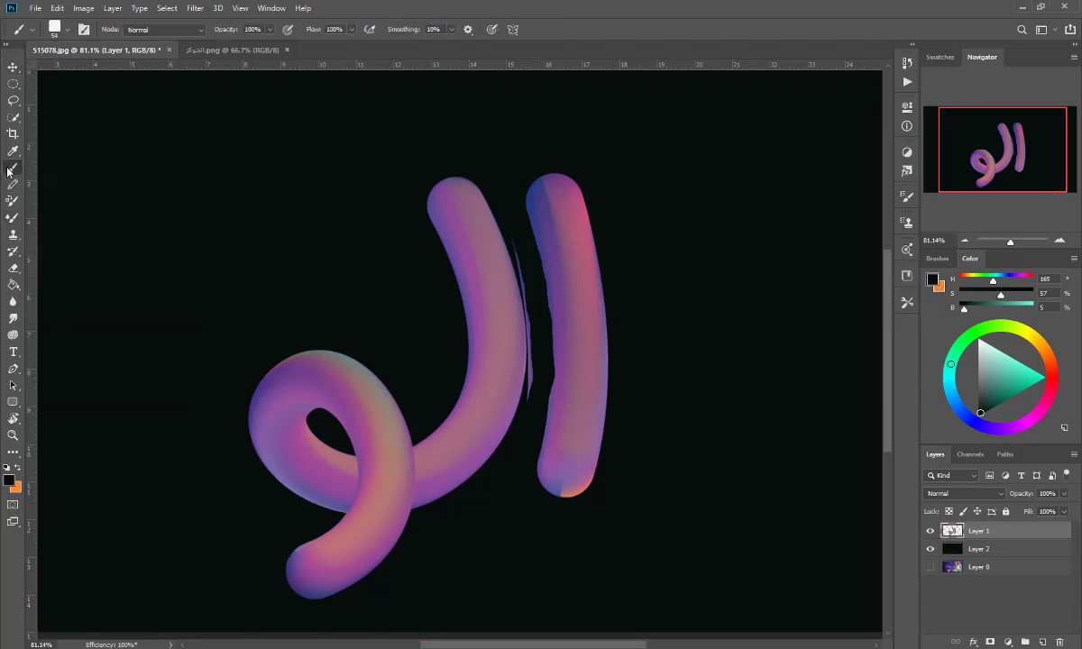
{"action": "right_click", "coordinate": [361, 243]}
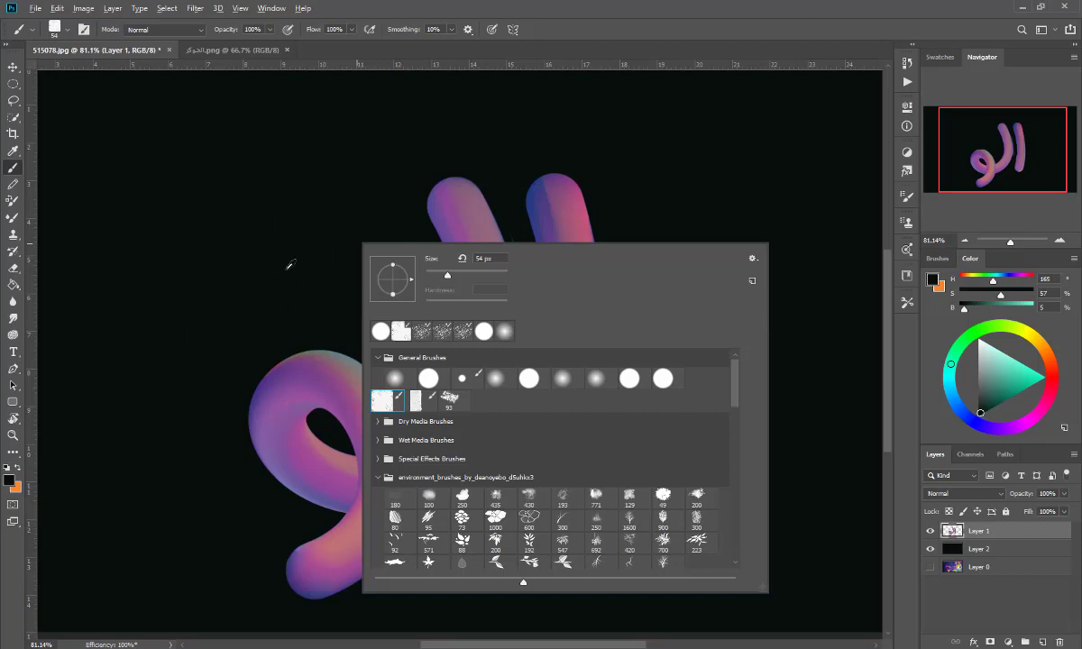
{"action": "key", "text": "Escape"}
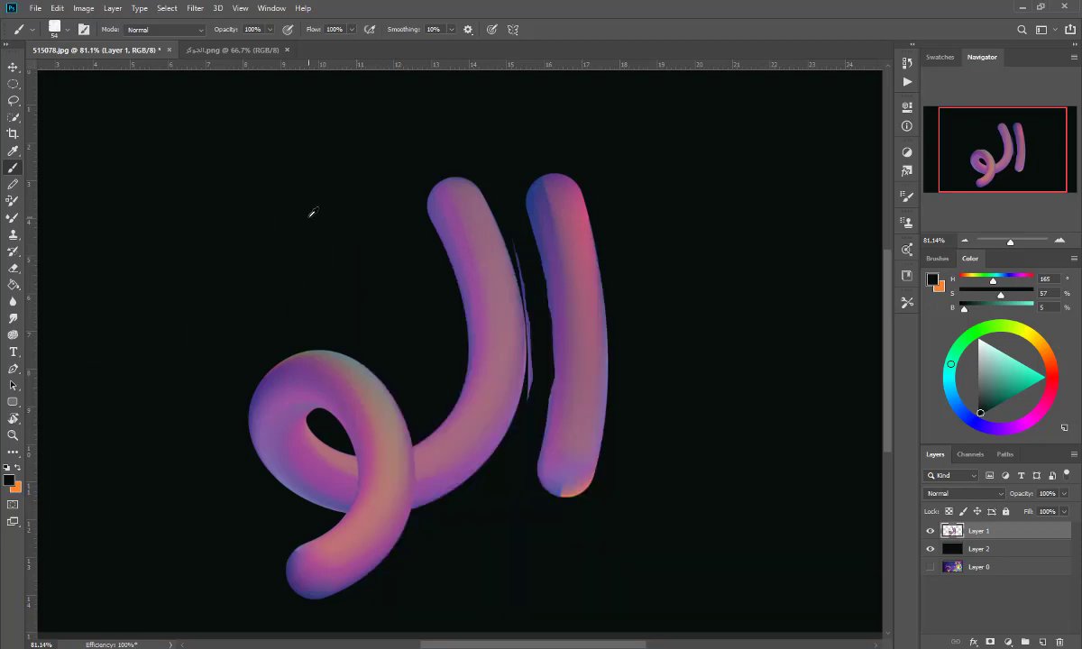
{"action": "left_click_drag", "start_coordinate": [558, 168], "coordinate": [526, 515]}
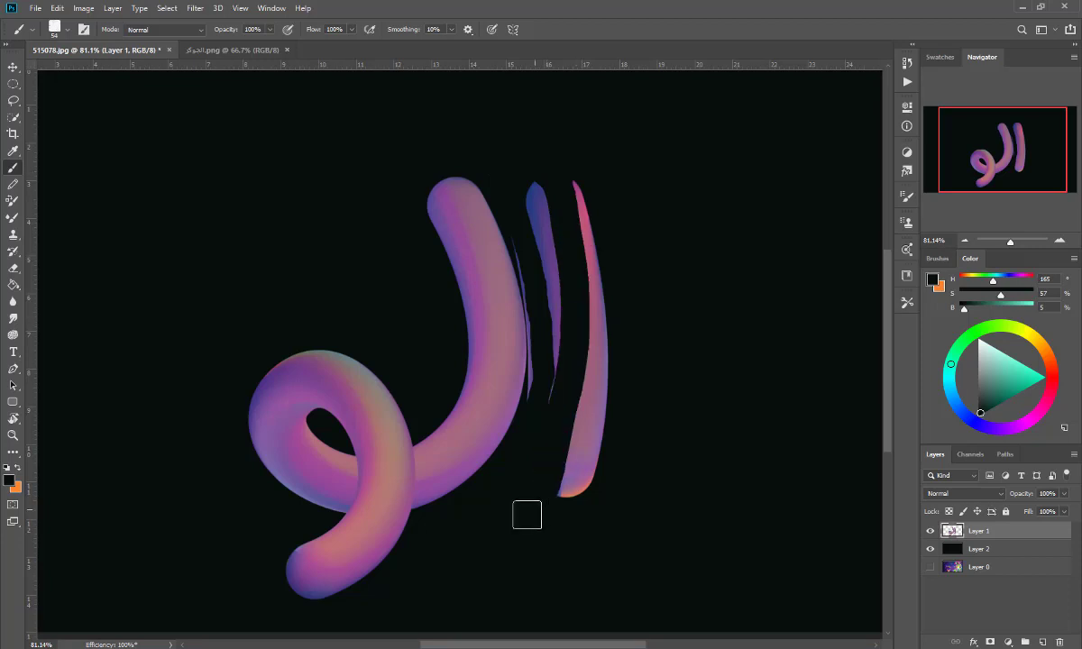
{"action": "key", "text": "ctrl+z"}
{"action": "left_click_drag", "start_coordinate": [545, 139], "coordinate": [563, 478]}
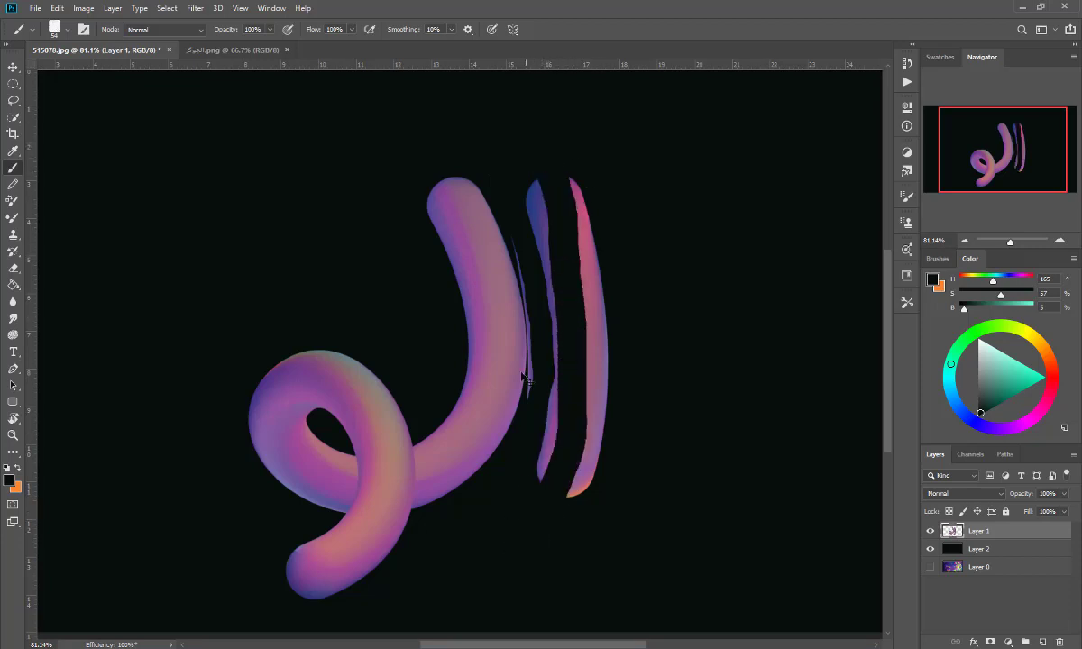
{"action": "key", "text": "ctrl+z"}
{"action": "left_click", "coordinate": [229, 49]}
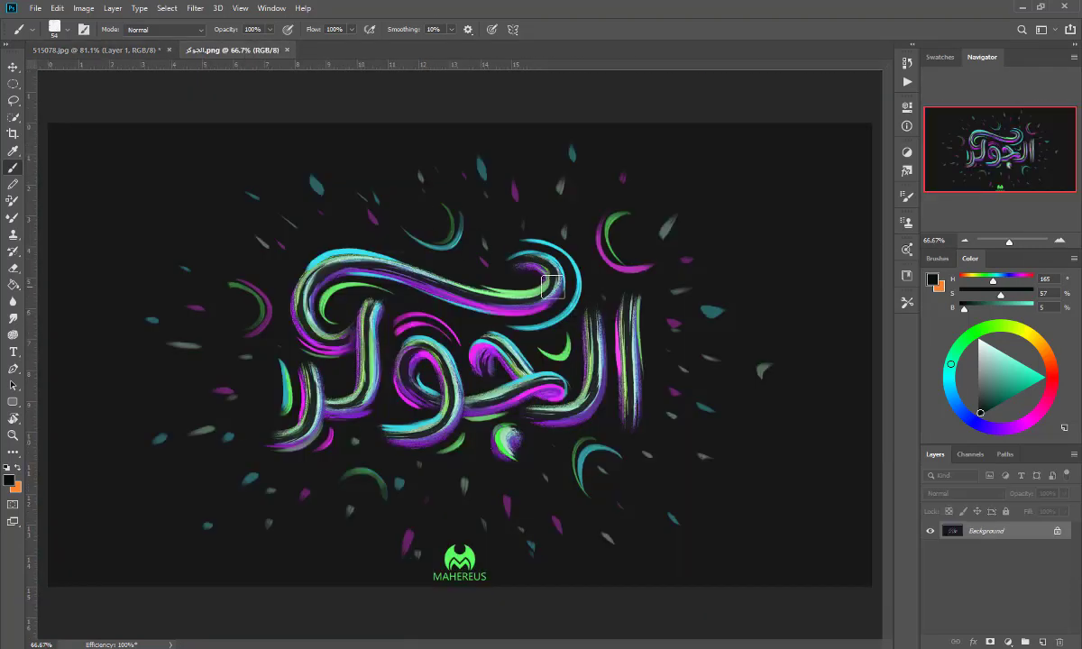
Zoom and pan over the reference lettering's brush texture, then return to 515078.jpg zoomed in.
{"action": "scroll", "coordinate": [552, 286], "scroll_direction": "up", "scroll_amount": 3}
{"action": "scroll", "coordinate": [490, 266], "scroll_direction": "up", "scroll_amount": 3}
{"action": "mouse_move", "coordinate": [435, 246]}
{"action": "left_mouse_down"}
{"action": "mouse_move", "coordinate": [511, 264]}
{"action": "mouse_move", "coordinate": [610, 266]}
{"action": "left_mouse_up"}
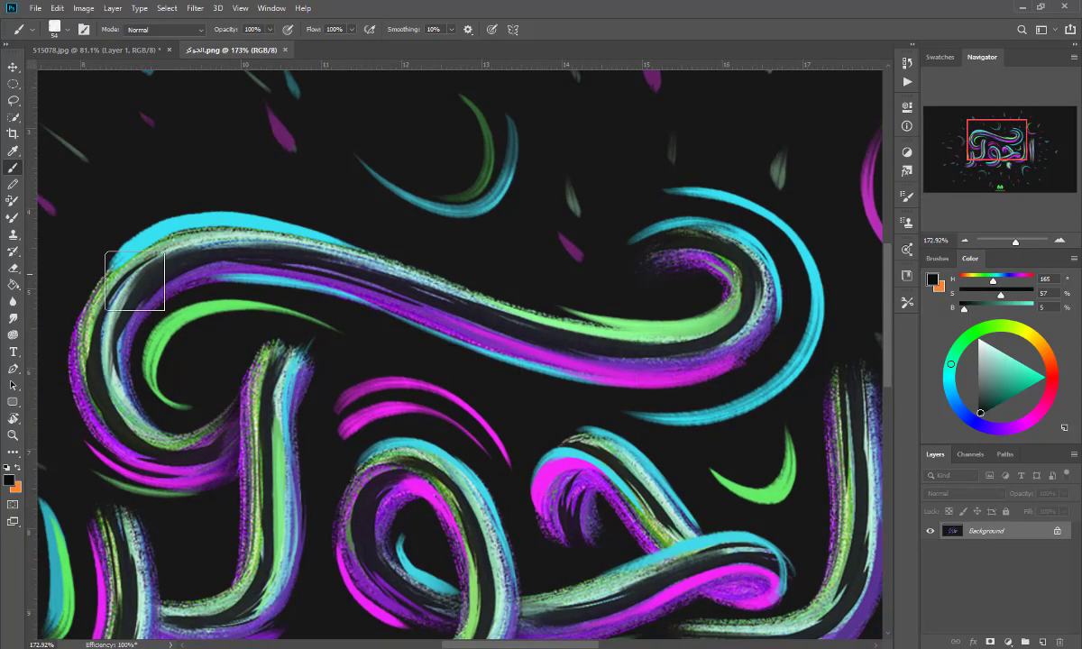
{"action": "left_click", "coordinate": [99, 51]}
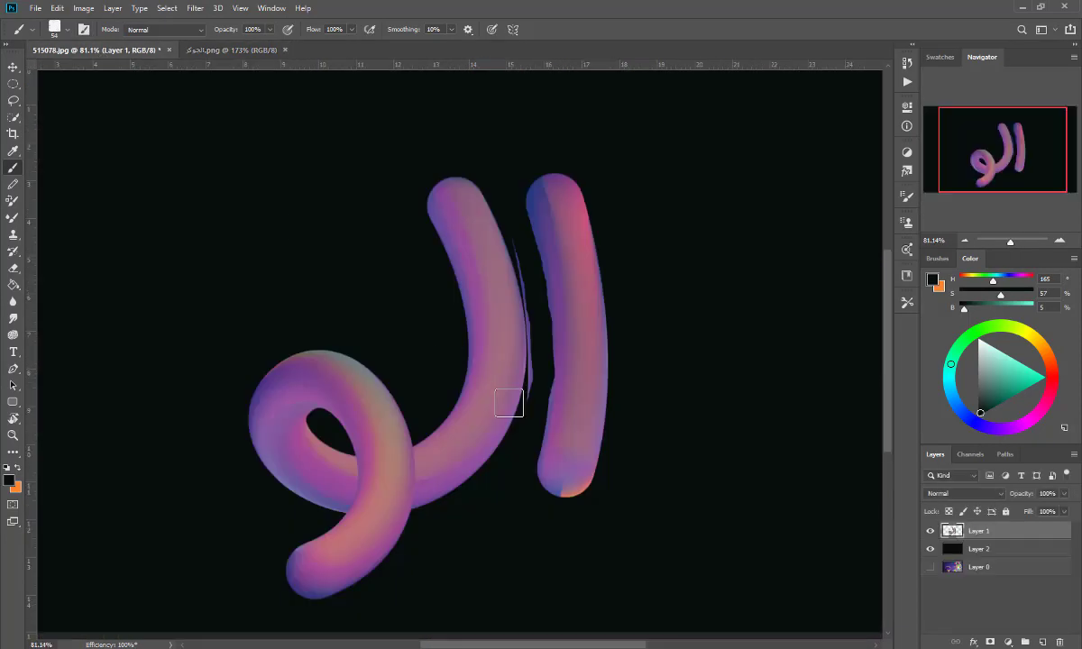
{"action": "scroll", "coordinate": [610, 364], "scroll_direction": "up", "scroll_amount": 1}
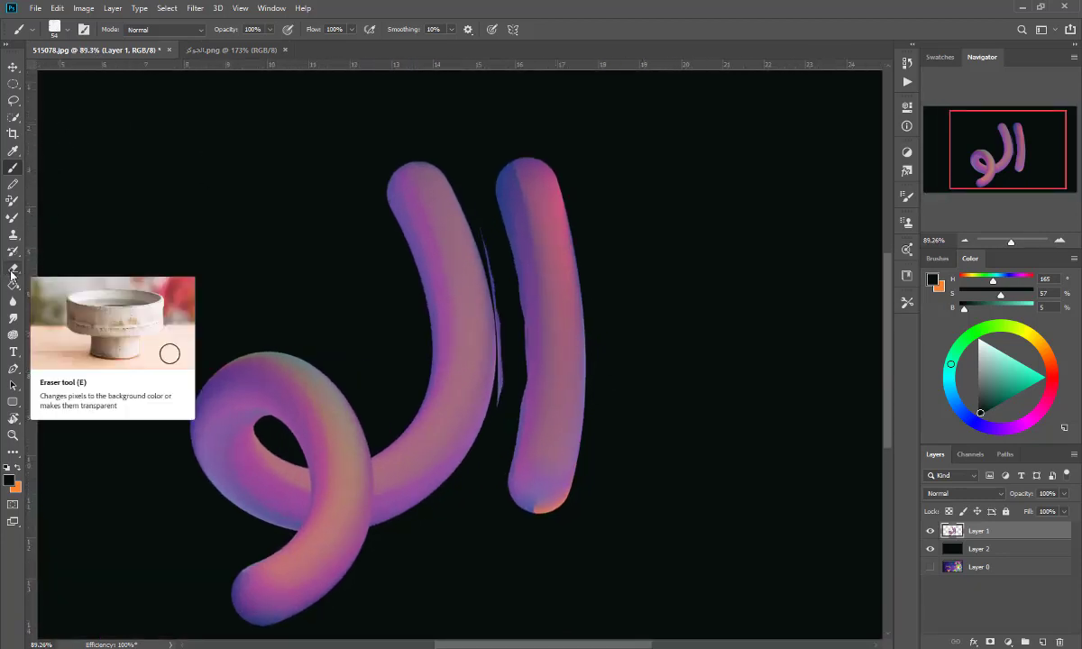
{"action": "key", "text": "ctrl+shift+alt+n"}
Add Layer 3 and draw pen paths down the right stroke and along the left loop.
{"action": "left_click", "coordinate": [12, 369]}
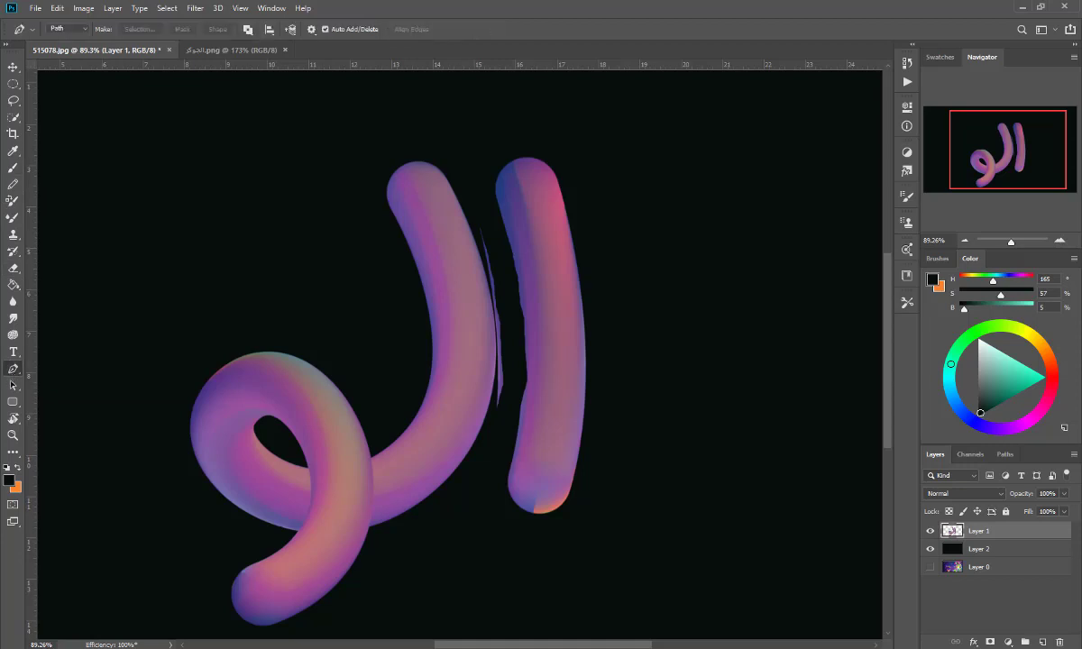
{"action": "left_click", "coordinate": [526, 164]}
{"action": "left_click_drag", "start_coordinate": [531, 513], "coordinate": [467, 636]}
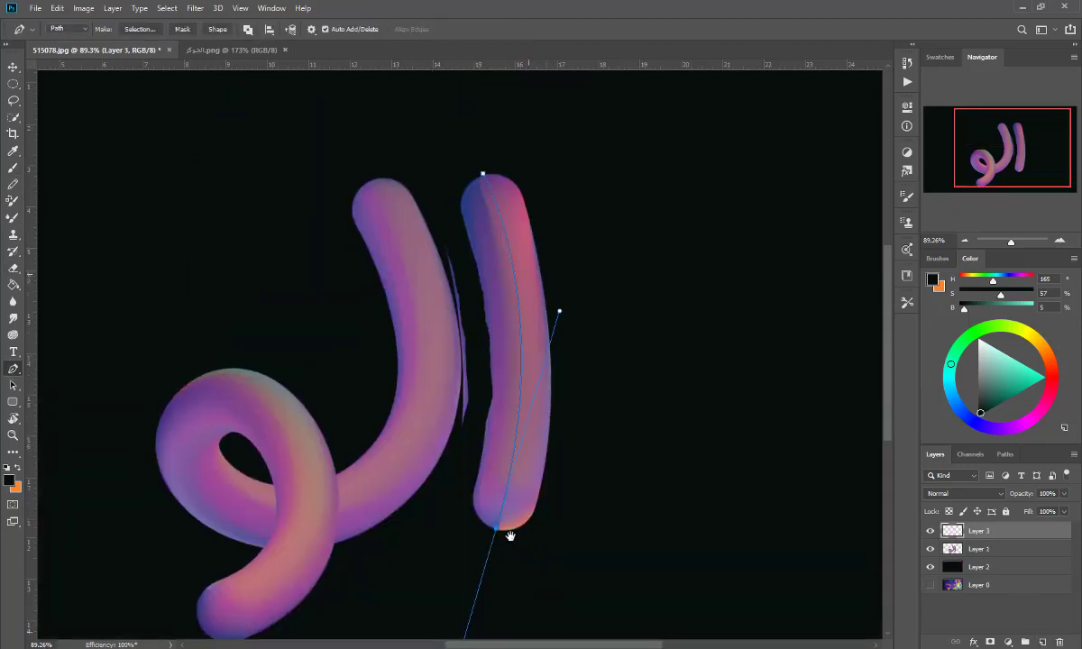
{"action": "key", "text": "Escape"}
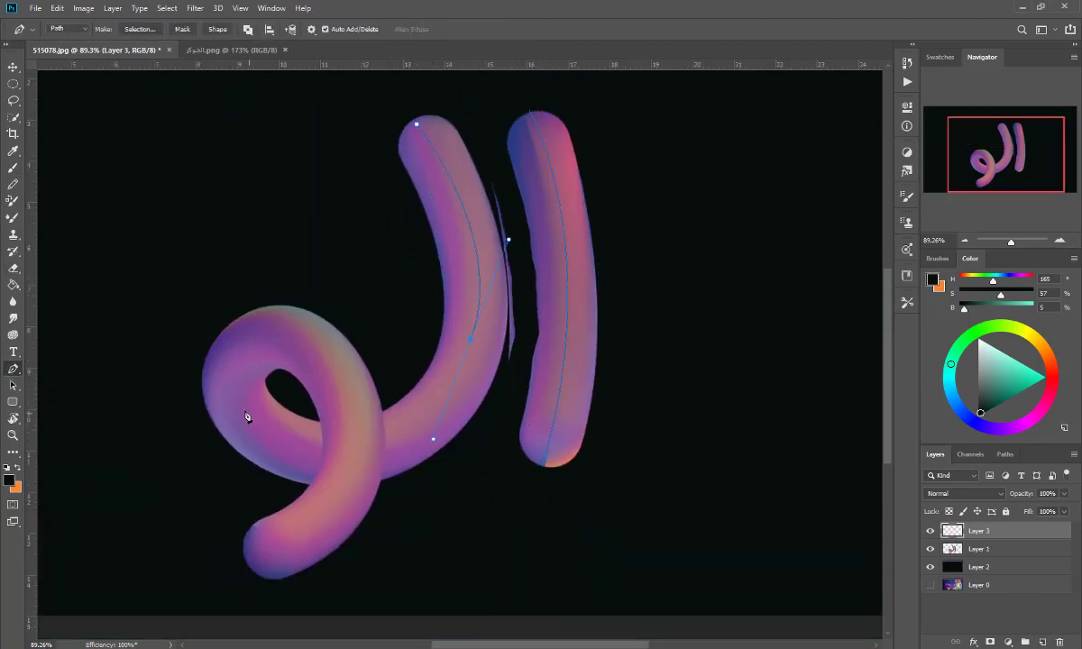
{"action": "left_click_drag", "start_coordinate": [357, 445], "coordinate": [388, 326]}
{"action": "left_click_drag", "start_coordinate": [251, 560], "coordinate": [314, 563]}
Dismiss the path menu, test a dark brush cut on the left stroke, and undo it.
{"action": "right_click", "coordinate": [340, 357]}
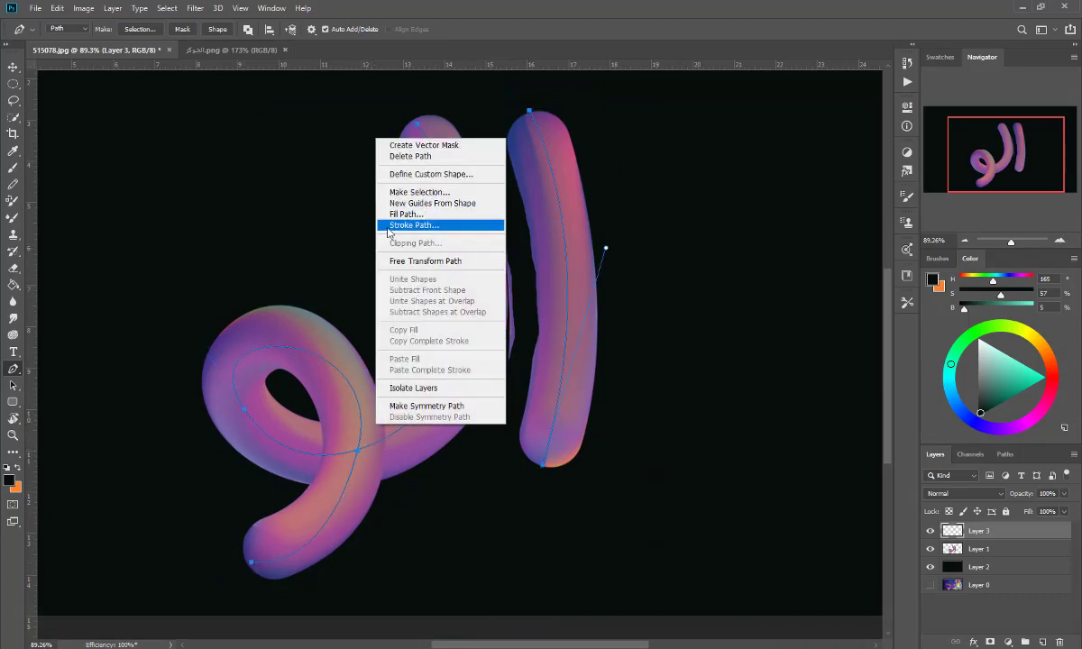
{"action": "left_click", "coordinate": [88, 226]}
{"action": "left_click", "coordinate": [13, 169]}
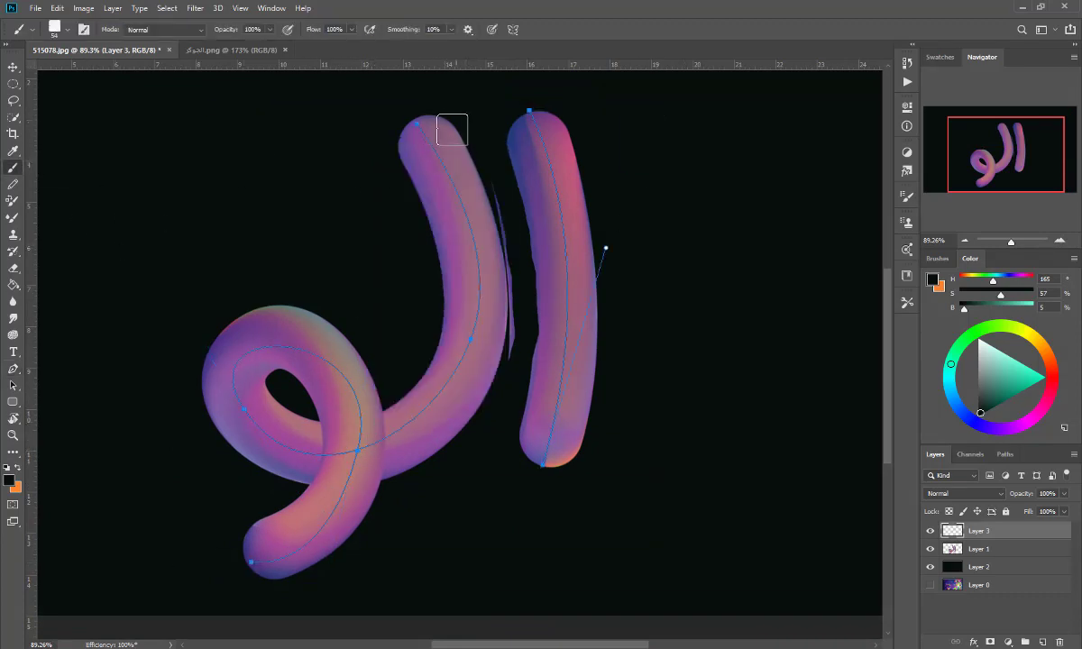
{"action": "scroll", "coordinate": [437, 131], "scroll_direction": "up", "scroll_amount": 3}
{"action": "scroll", "coordinate": [406, 133], "scroll_direction": "up", "scroll_amount": 2}
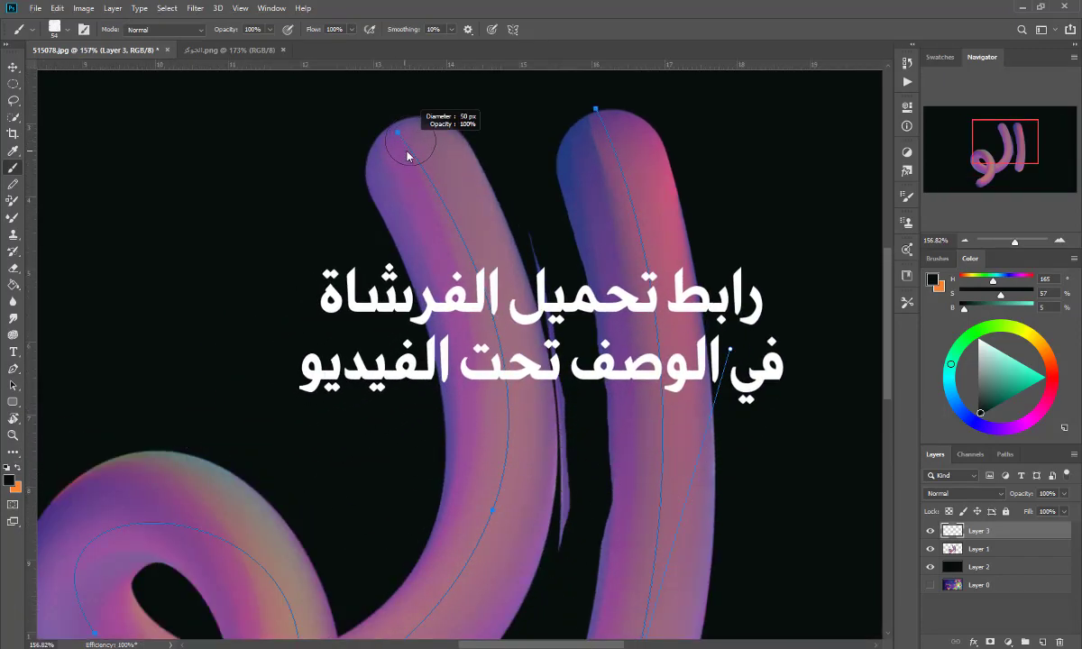
{"action": "left_click_drag", "start_coordinate": [406, 126], "coordinate": [464, 225]}
{"action": "key", "text": "ctrl+z"}
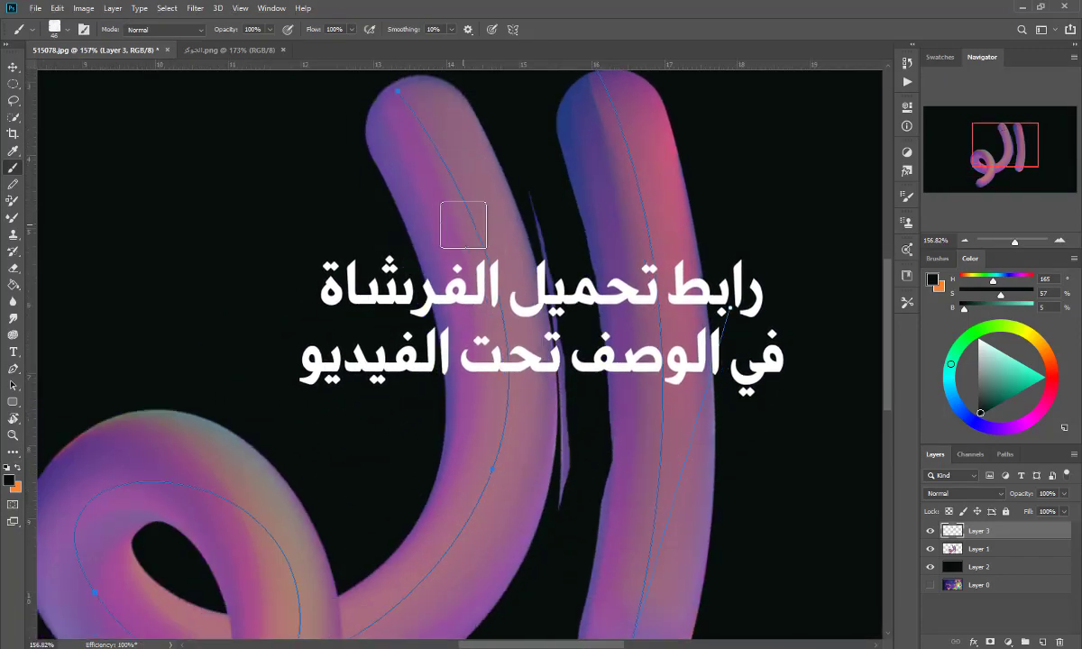
{"action": "scroll", "coordinate": [463, 225], "scroll_direction": "down", "scroll_amount": 8}
Stroke the letter path with the Brush using simulated pressure, then add empty Layer 4.
{"action": "key", "text": "p"}
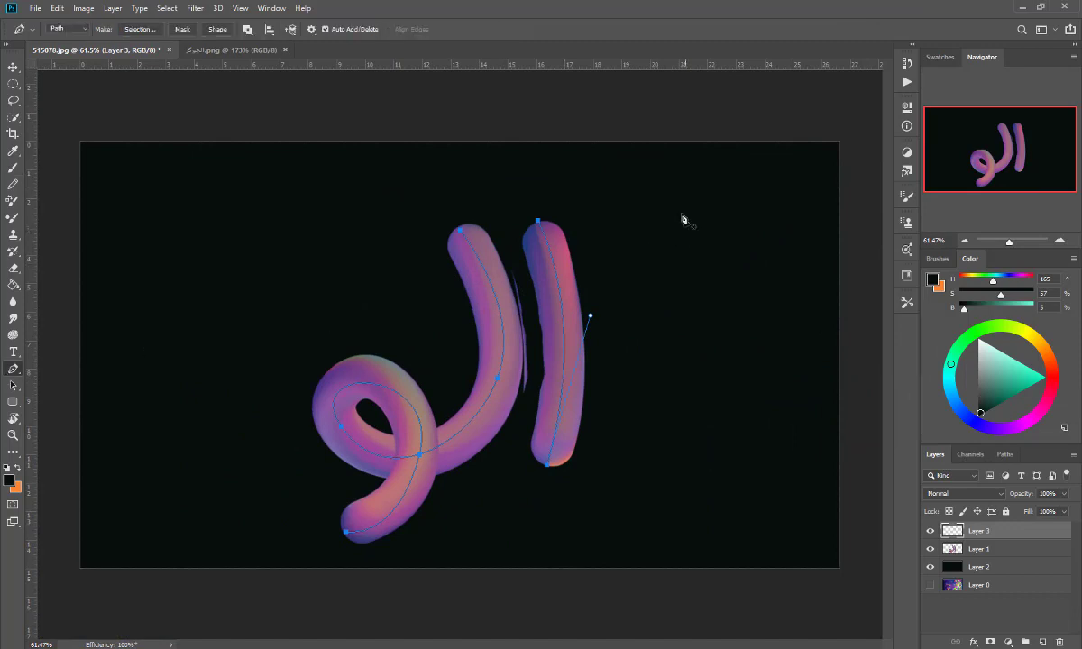
{"action": "left_click_drag", "start_coordinate": [650, 209], "coordinate": [307, 550]}
{"action": "right_click", "coordinate": [378, 450]}
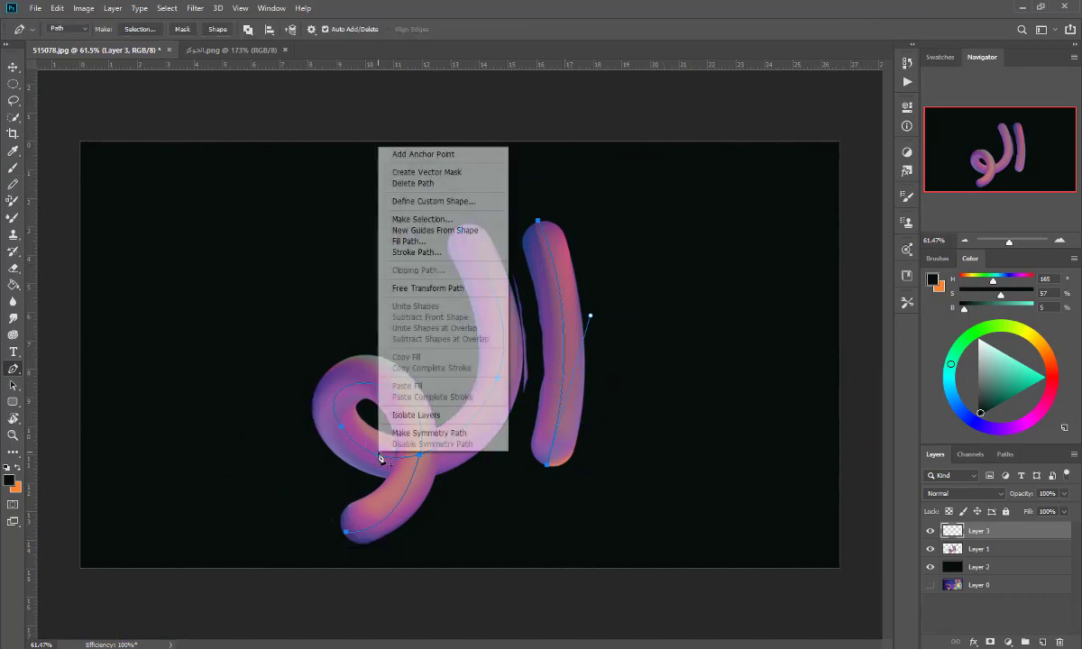
{"action": "left_click", "coordinate": [381, 252]}
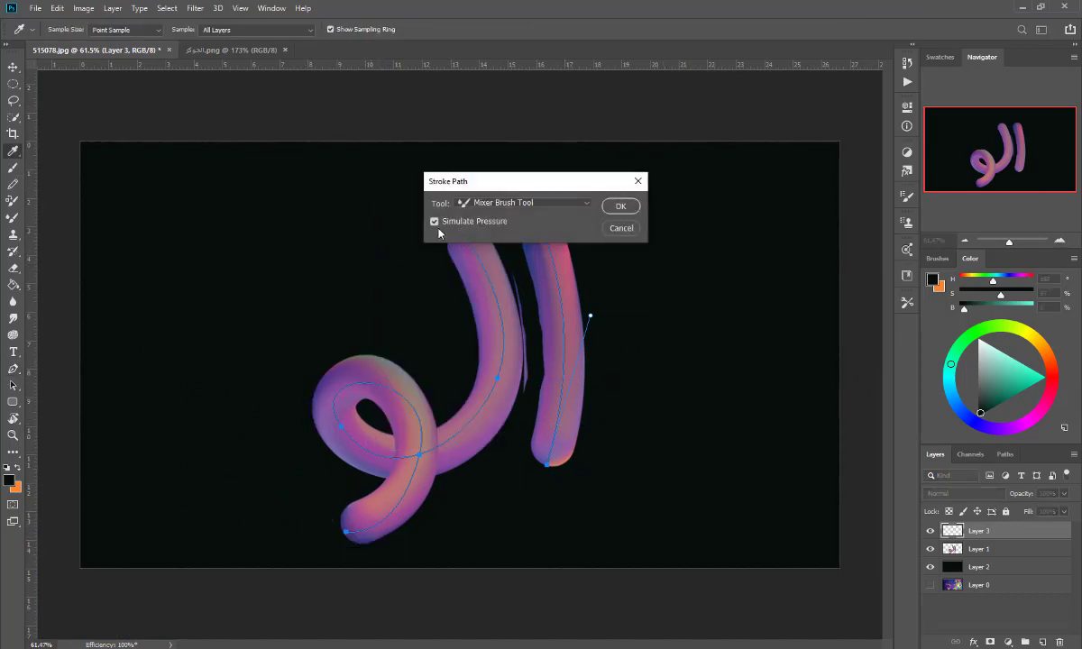
{"action": "left_click", "coordinate": [478, 203]}
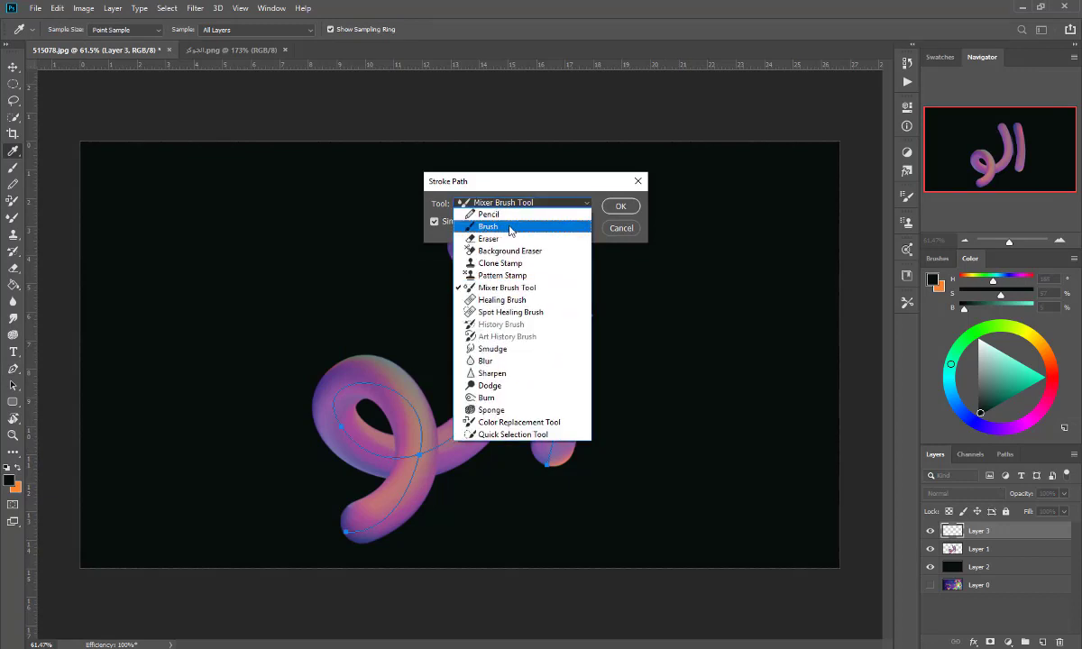
{"action": "left_click", "coordinate": [499, 230]}
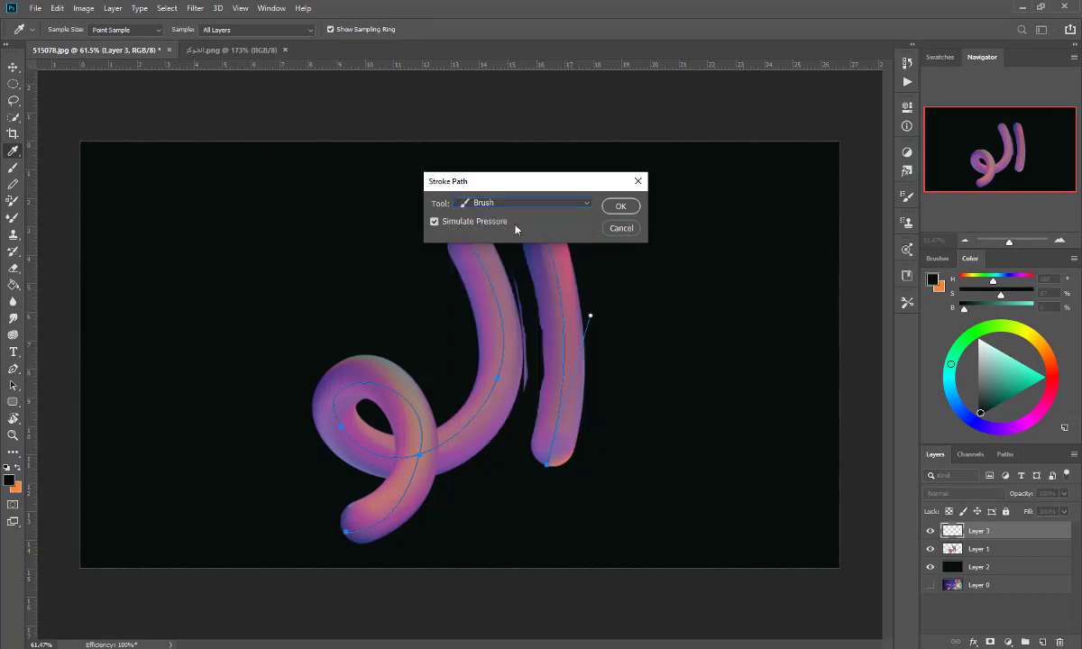
{"action": "left_click", "coordinate": [621, 206]}
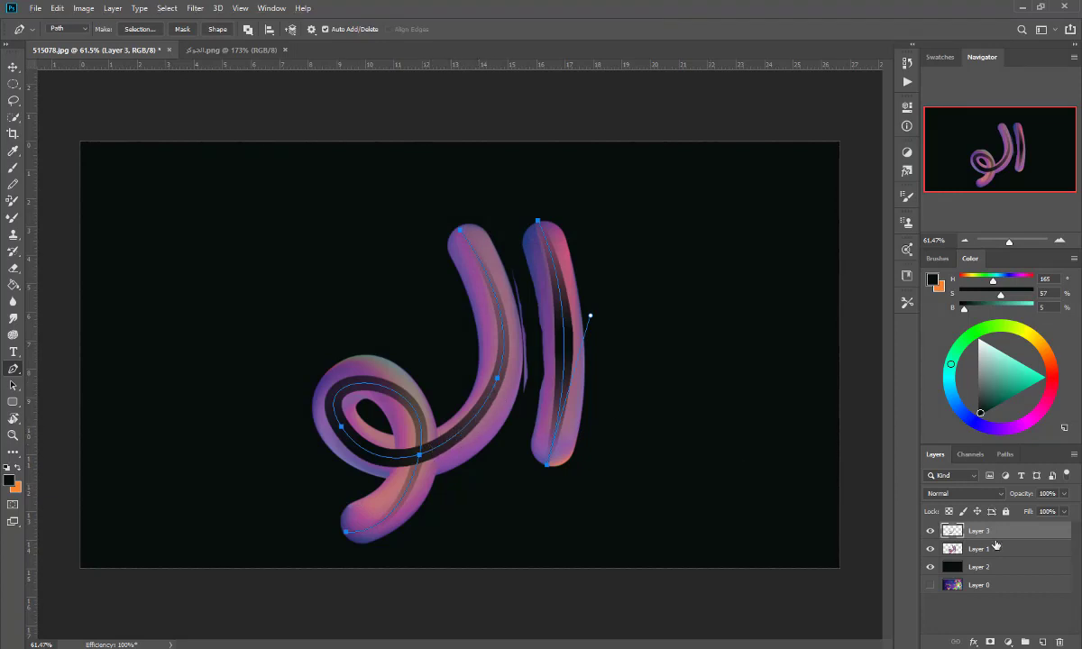
{"action": "left_click", "coordinate": [1043, 642]}
Stroke the path again on Layer 4 with the Brush for a wider dark band.
{"action": "scroll", "coordinate": [500, 381], "scroll_direction": "up", "scroll_amount": 2}
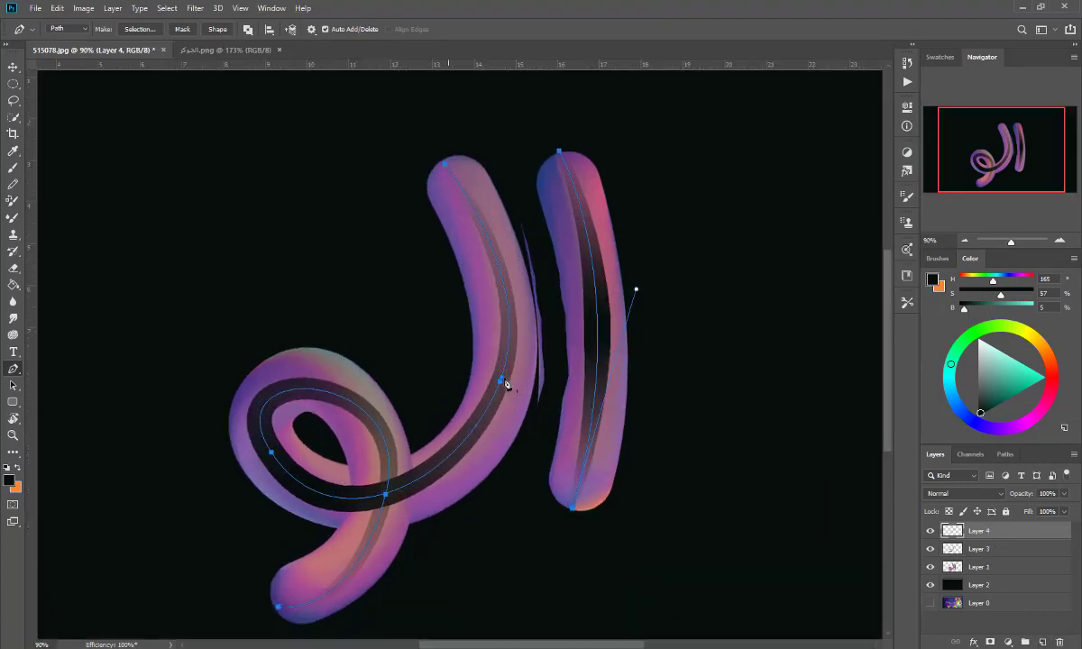
{"action": "right_click", "coordinate": [501, 380]}
{"action": "left_click", "coordinate": [509, 177]}
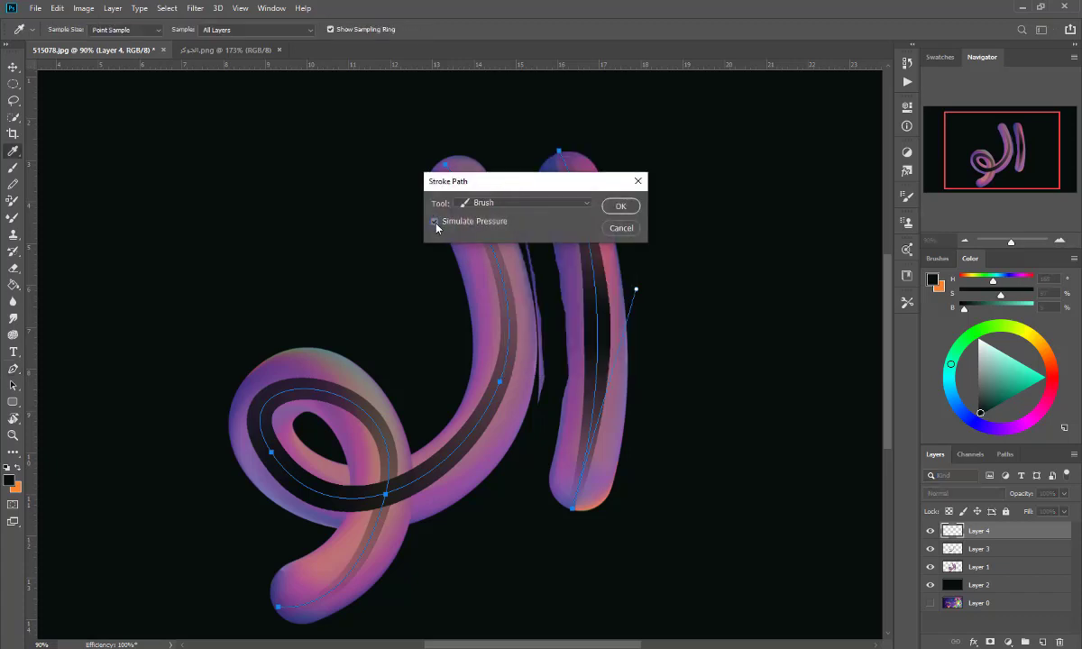
{"action": "left_click", "coordinate": [617, 210]}
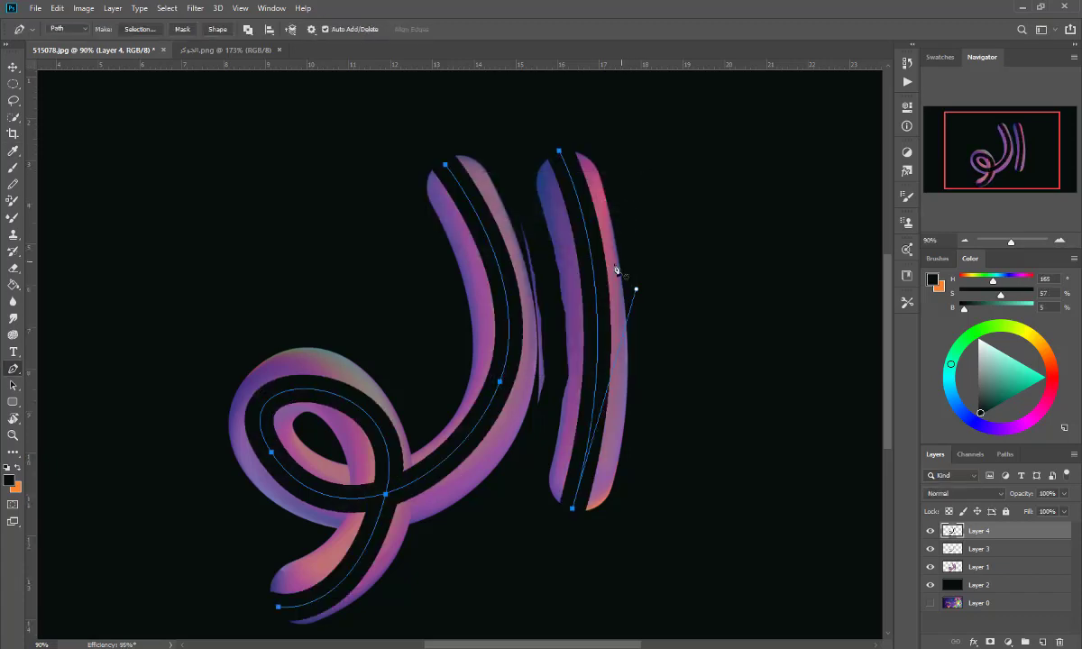
Cancel the accidental Define Custom Shape dialog and delete the letter path.
{"action": "right_click", "coordinate": [638, 377]}
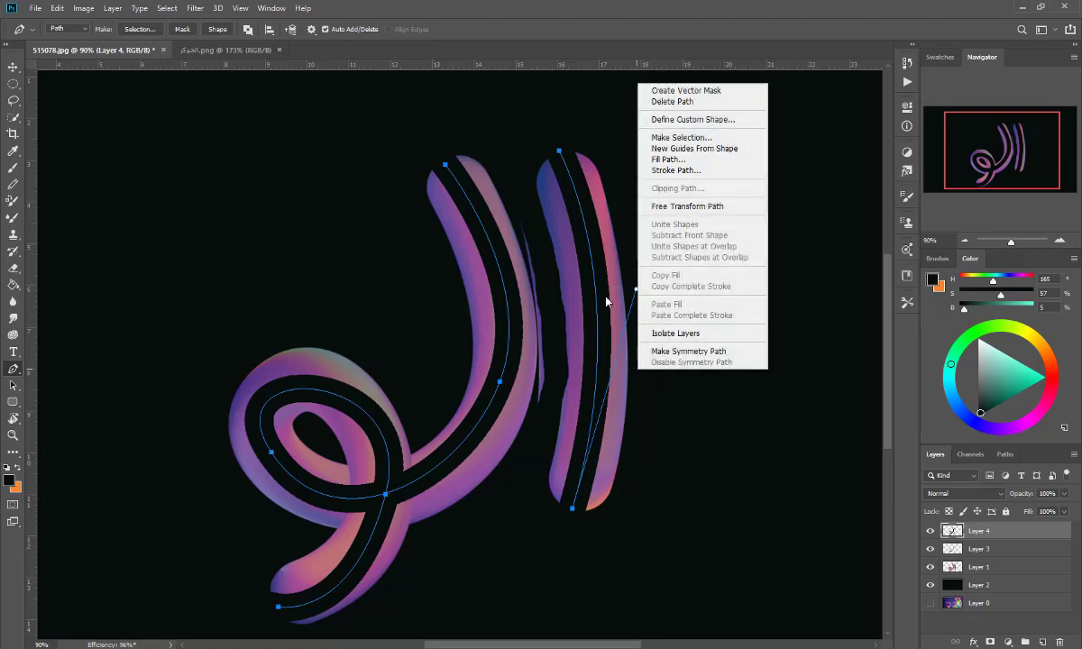
{"action": "left_click", "coordinate": [672, 118]}
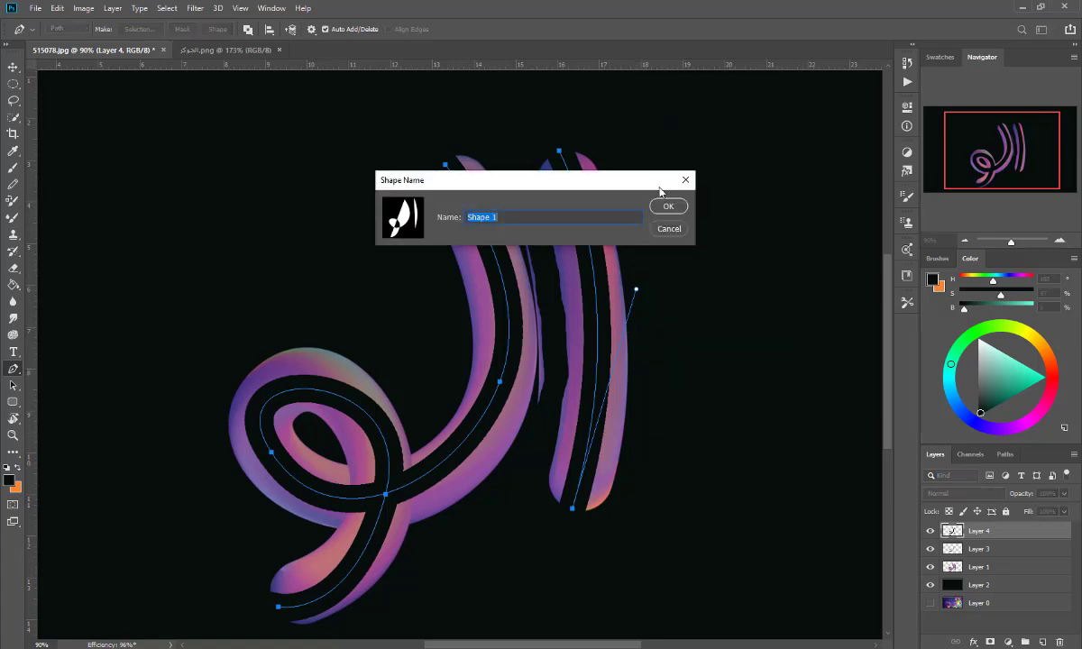
{"action": "left_click", "coordinate": [663, 231]}
{"action": "right_click", "coordinate": [610, 225]}
{"action": "left_click", "coordinate": [633, 233]}
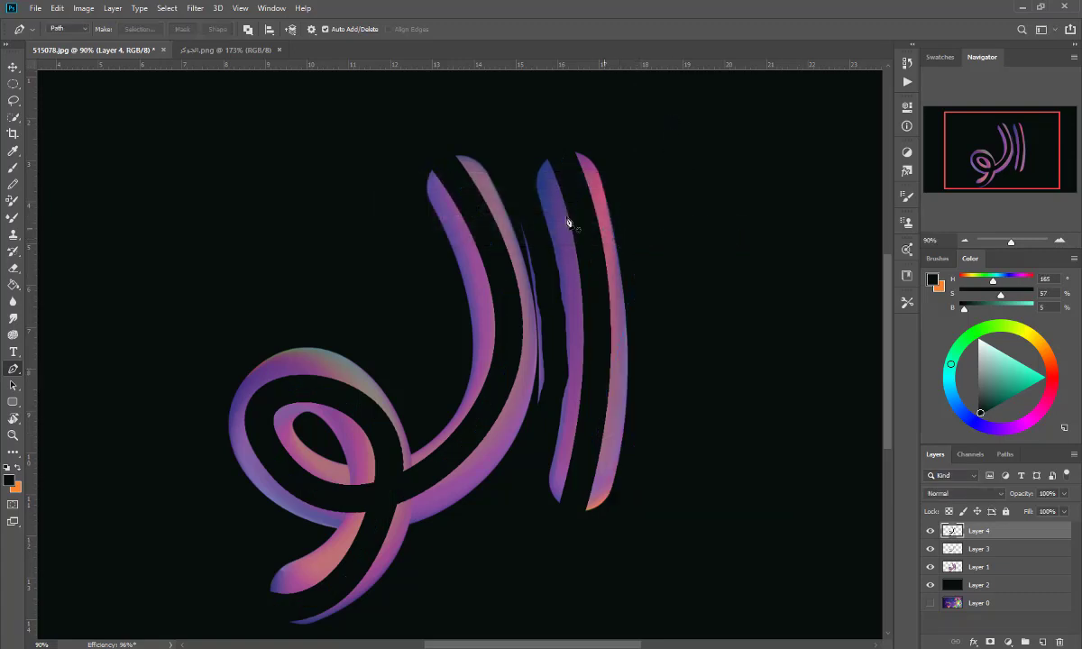
{"action": "left_click", "coordinate": [12, 67]}
With a smaller eraser on Layer 1, fade the pink tail and the tall strokes' tops and bottoms.
{"action": "left_click", "coordinate": [12, 268]}
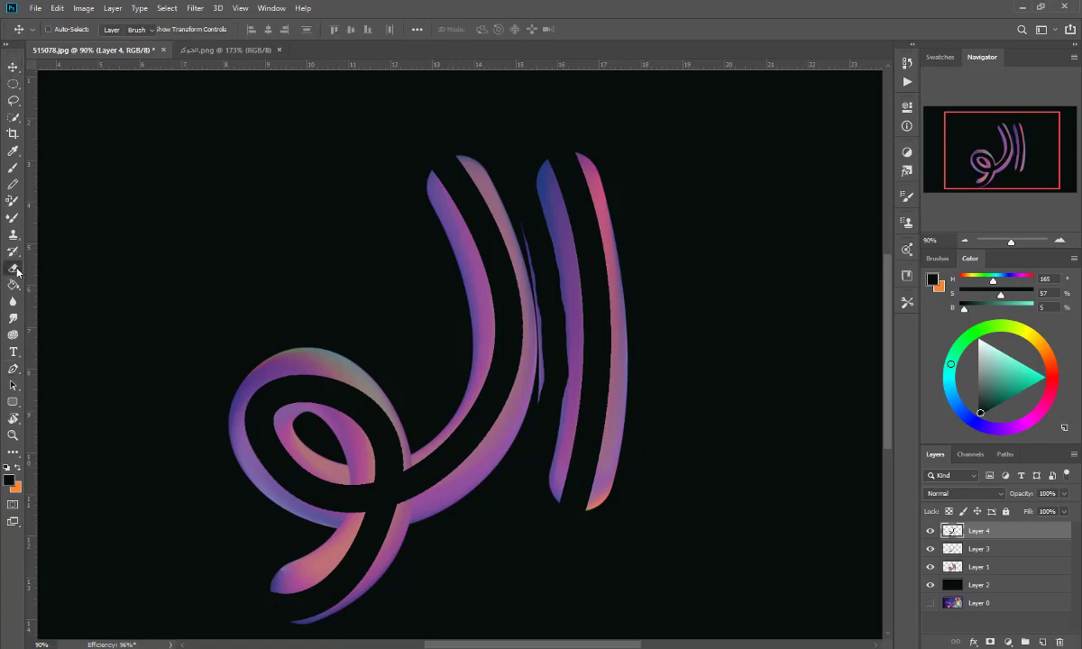
{"action": "right_click", "coordinate": [483, 230], "text": "alt"}
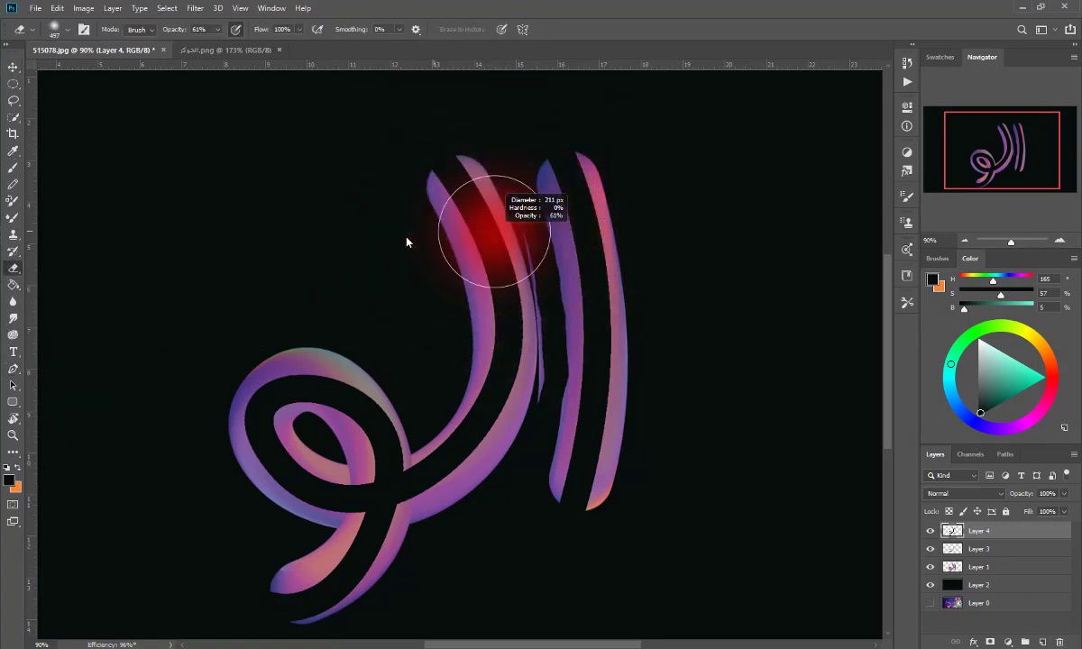
{"action": "key", "text": "ctrl+z"}
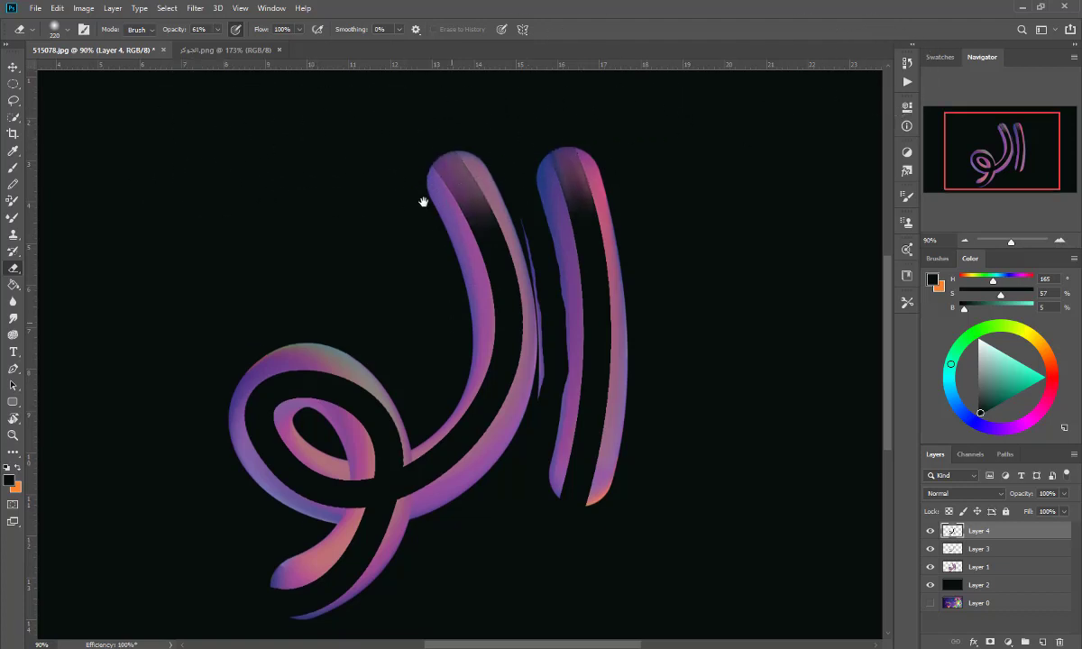
{"action": "left_click_drag", "start_coordinate": [424, 205], "coordinate": [384, 135]}
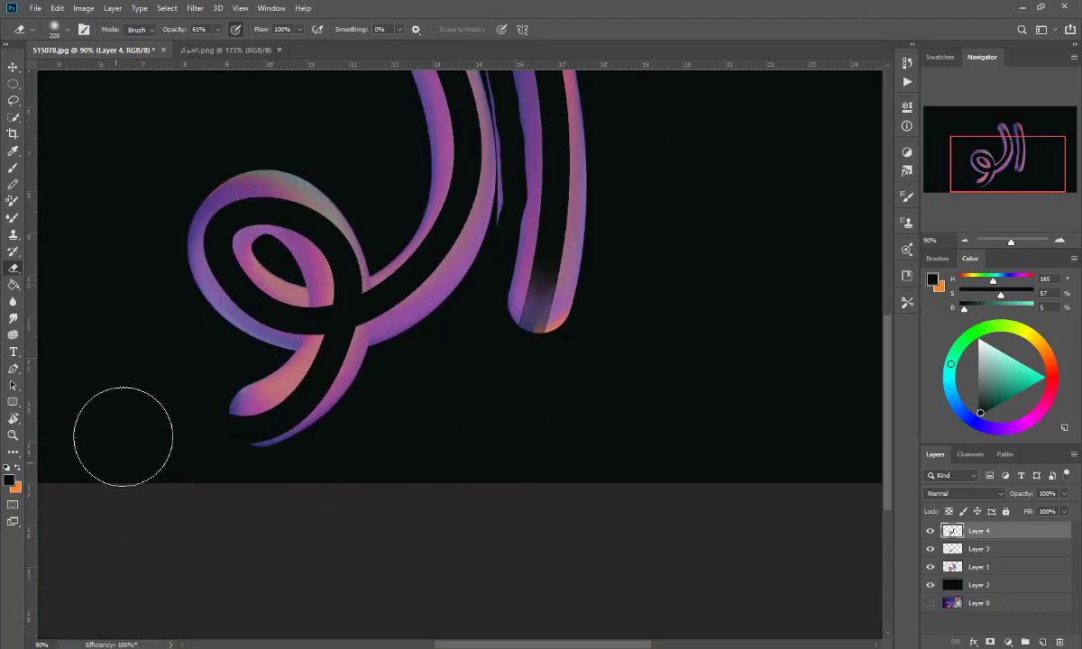
{"action": "left_click", "coordinate": [978, 566]}
{"action": "mouse_move", "coordinate": [266, 417]}
{"action": "left_mouse_down"}
{"action": "mouse_move", "coordinate": [197, 451]}
{"action": "mouse_move", "coordinate": [212, 321]}
{"action": "left_mouse_up"}
{"action": "left_click_drag", "start_coordinate": [352, 329], "coordinate": [460, 333]}
{"action": "left_click_drag", "start_coordinate": [688, 318], "coordinate": [289, 298]}
{"action": "left_click", "coordinate": [290, 299]}
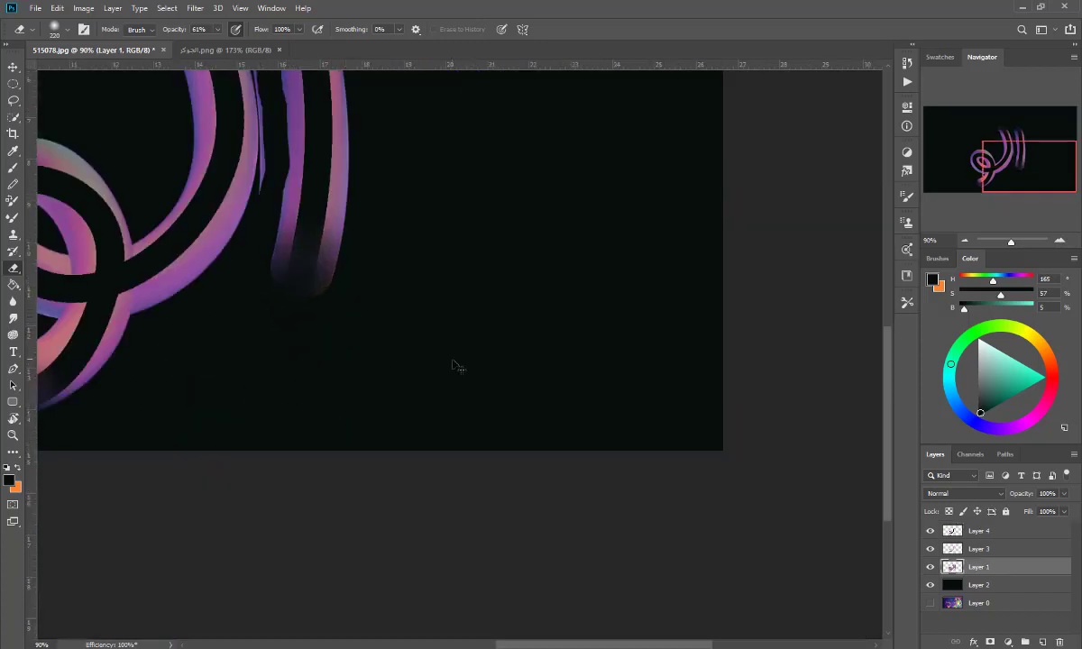
{"action": "left_click_drag", "start_coordinate": [454, 366], "coordinate": [535, 401]}
Lower Layer 4's opacity to about 39%.
{"action": "left_click", "coordinate": [979, 530]}
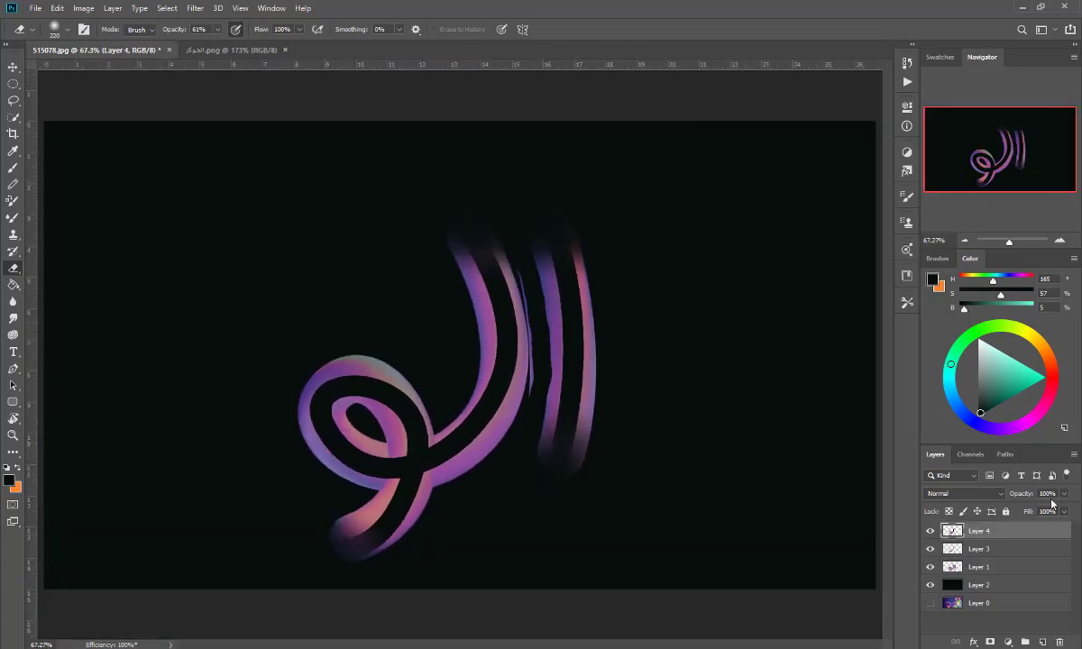
{"action": "left_click", "coordinate": [1064, 493]}
{"action": "left_click_drag", "start_coordinate": [1067, 508], "coordinate": [1029, 511]}
Merge the dark band layers, Layer 3 and Layer 4, into one layer.
{"action": "left_click", "coordinate": [1024, 548]}
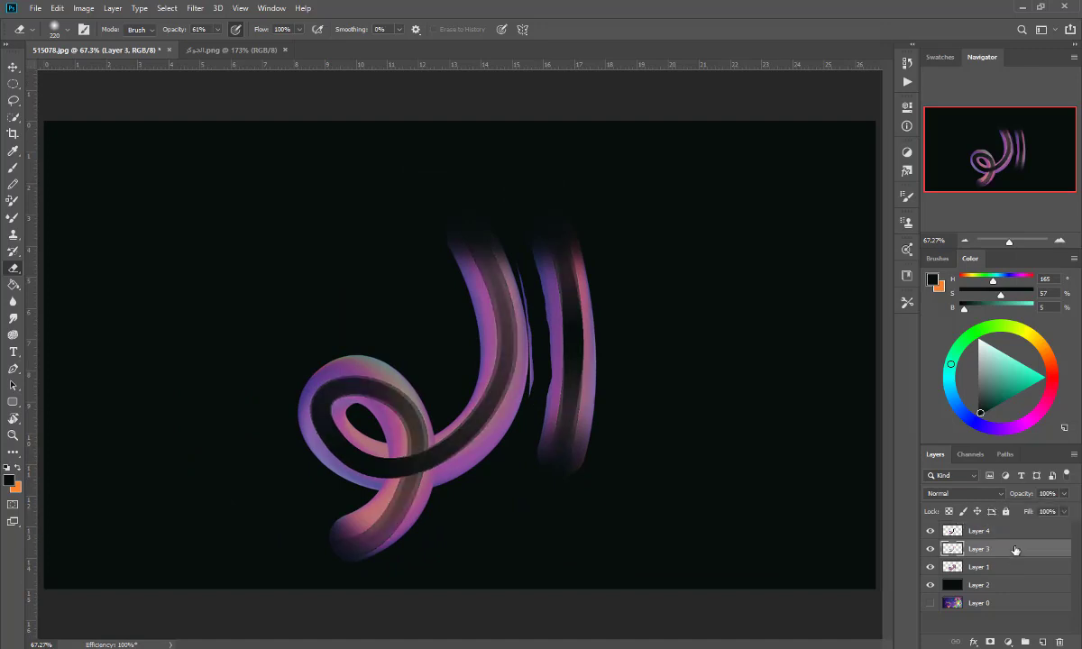
{"action": "key", "text": "ctrl+j"}
{"action": "left_click", "coordinate": [1007, 569], "text": "shift"}
{"action": "key", "text": "ctrl+e"}
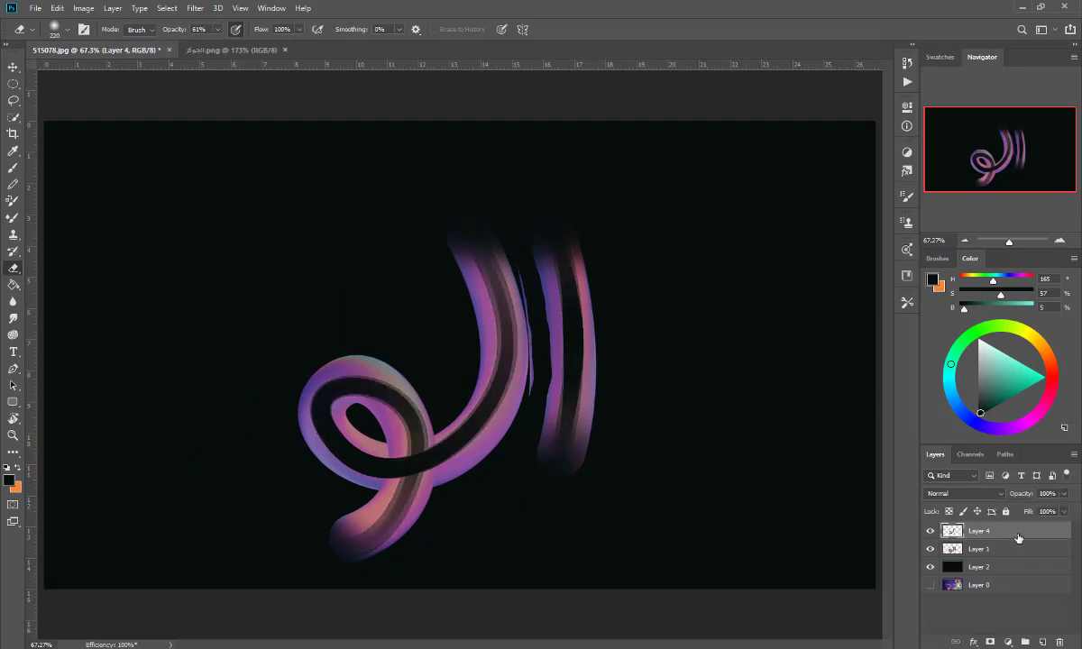
Touch up the inner loop with a brush stroke.
{"action": "scroll", "coordinate": [297, 322], "scroll_direction": "up", "scroll_amount": 2}
{"action": "left_click", "coordinate": [13, 170]}
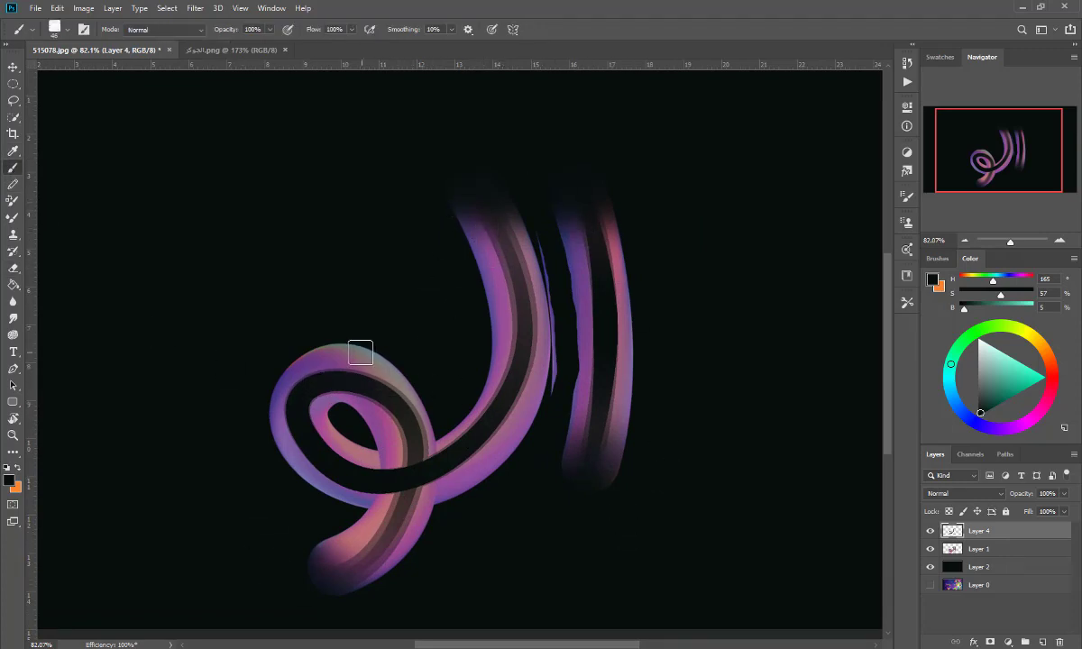
{"action": "left_click_drag", "start_coordinate": [418, 396], "coordinate": [342, 396]}
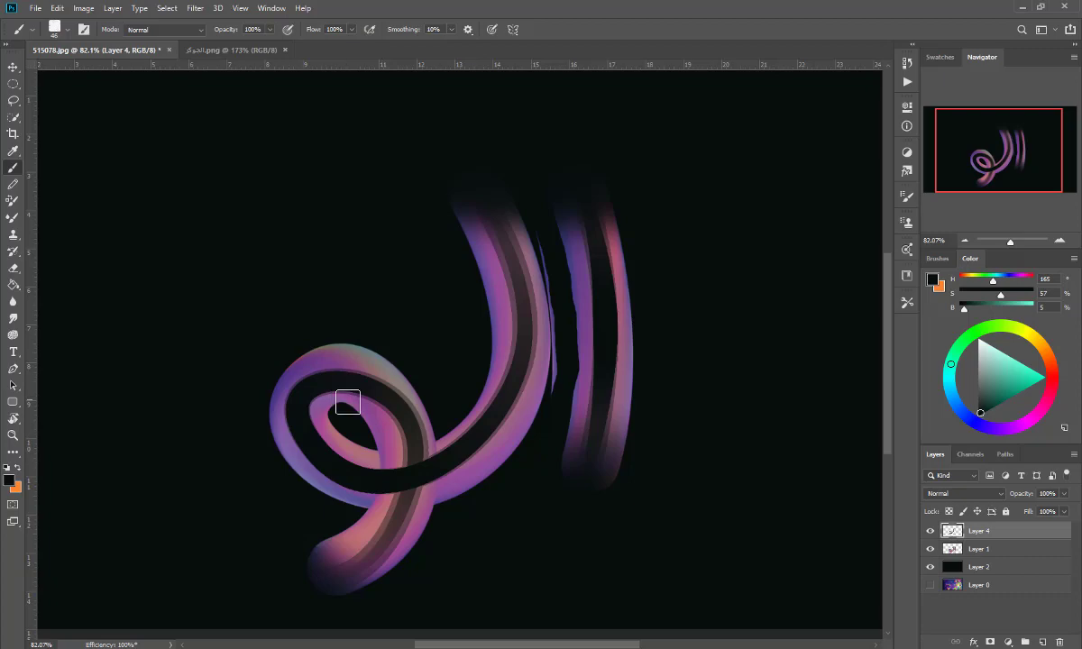
{"action": "left_click", "coordinate": [229, 50]}
{"action": "scroll", "coordinate": [393, 338], "scroll_direction": "up", "scroll_amount": 2}
{"action": "scroll", "coordinate": [524, 356], "scroll_direction": "up", "scroll_amount": 2}
{"action": "scroll", "coordinate": [523, 355], "scroll_direction": "up", "scroll_amount": 2}
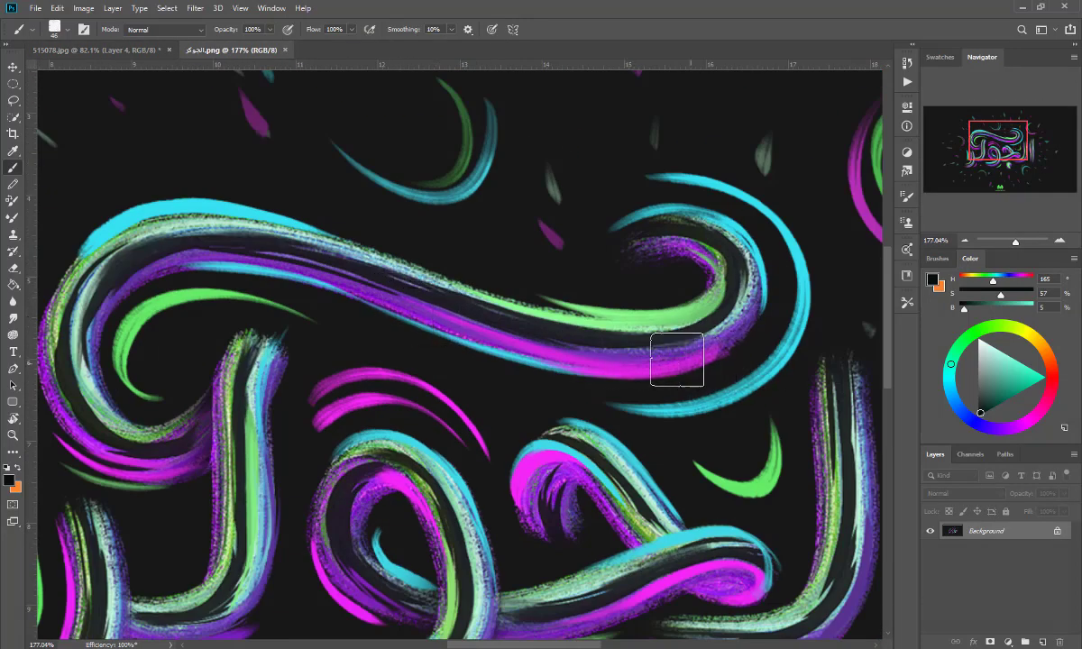
{"action": "scroll", "coordinate": [466, 345], "scroll_direction": "up", "scroll_amount": 2}
{"action": "scroll", "coordinate": [415, 266], "scroll_direction": "up", "scroll_amount": 2}
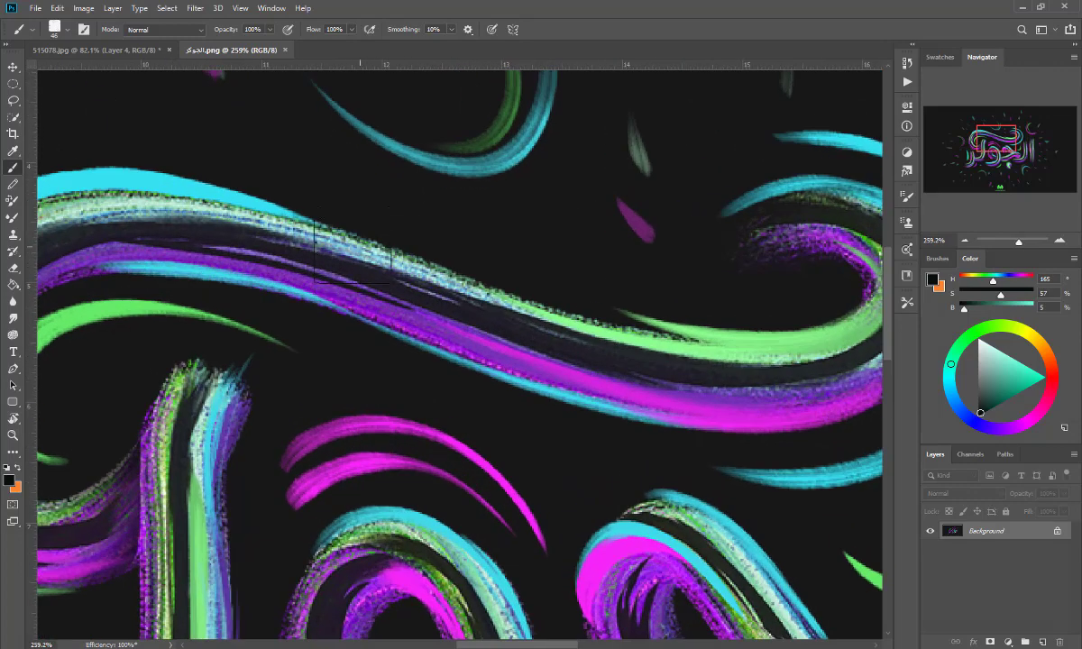
{"action": "mouse_move", "coordinate": [406, 286]}
{"action": "left_mouse_down"}
{"action": "mouse_move", "coordinate": [765, 375]}
{"action": "mouse_move", "coordinate": [690, 348]}
{"action": "left_mouse_up"}
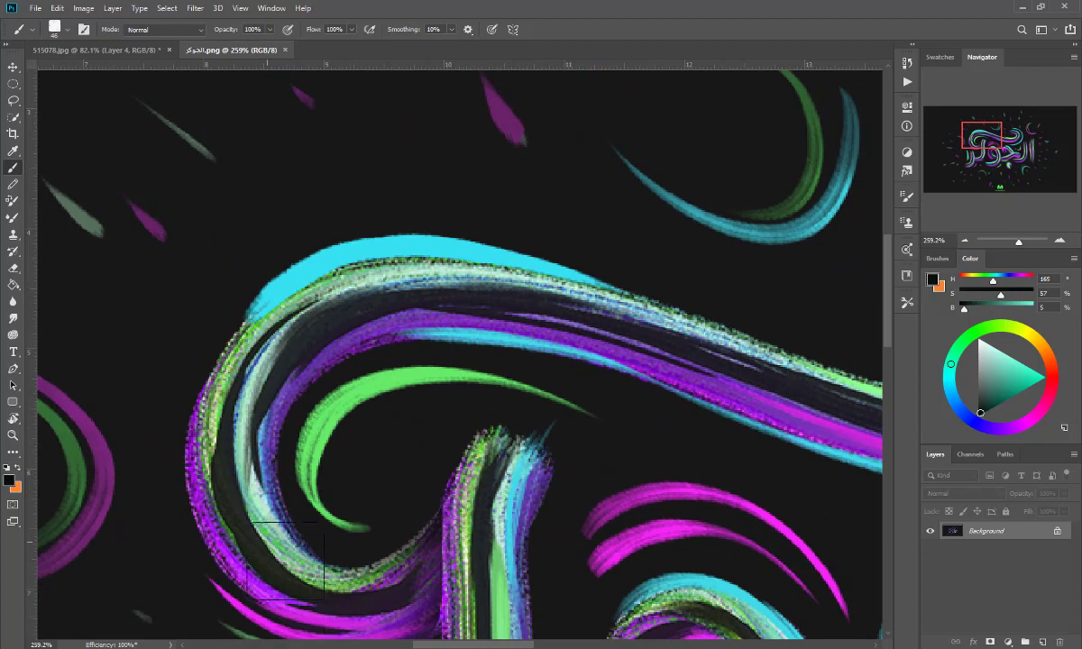
{"action": "scroll", "coordinate": [577, 451], "scroll_direction": "down", "scroll_amount": 2}
{"action": "scroll", "coordinate": [599, 498], "scroll_direction": "down", "scroll_amount": 2}
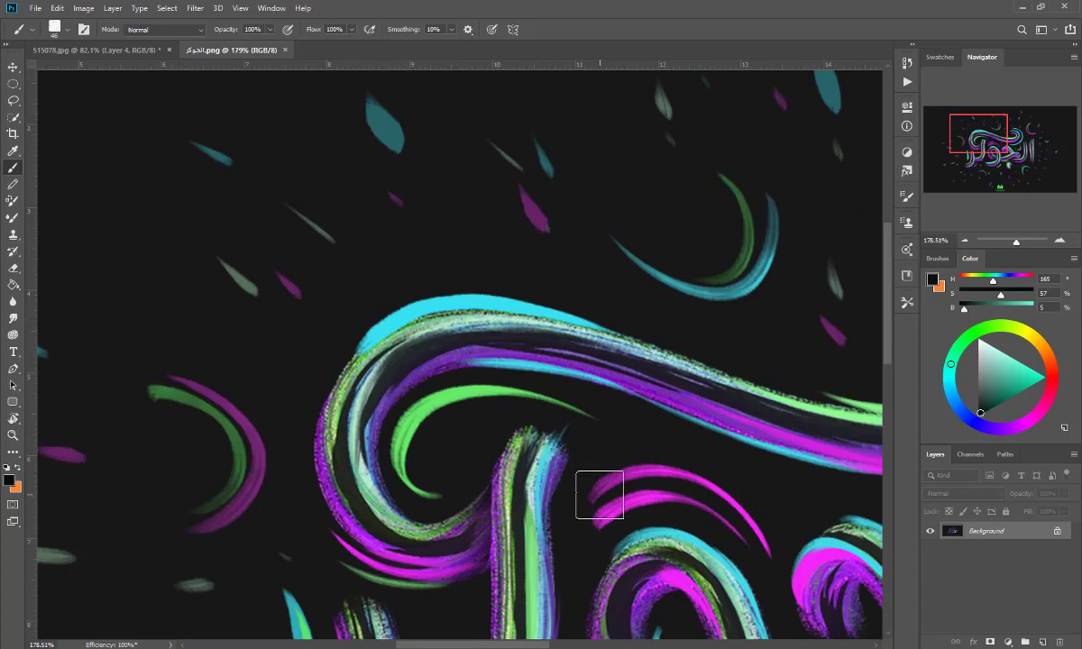
{"action": "scroll", "coordinate": [550, 493], "scroll_direction": "down", "scroll_amount": 1}
{"action": "scroll", "coordinate": [469, 482], "scroll_direction": "down", "scroll_amount": 2}
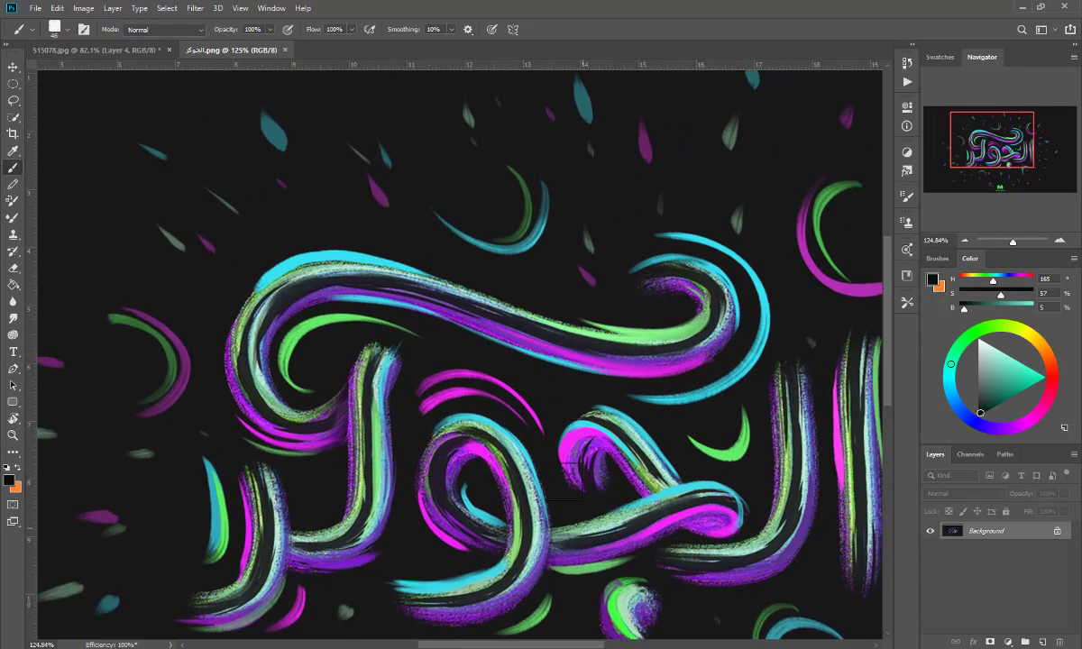
{"action": "left_click", "coordinate": [113, 53]}
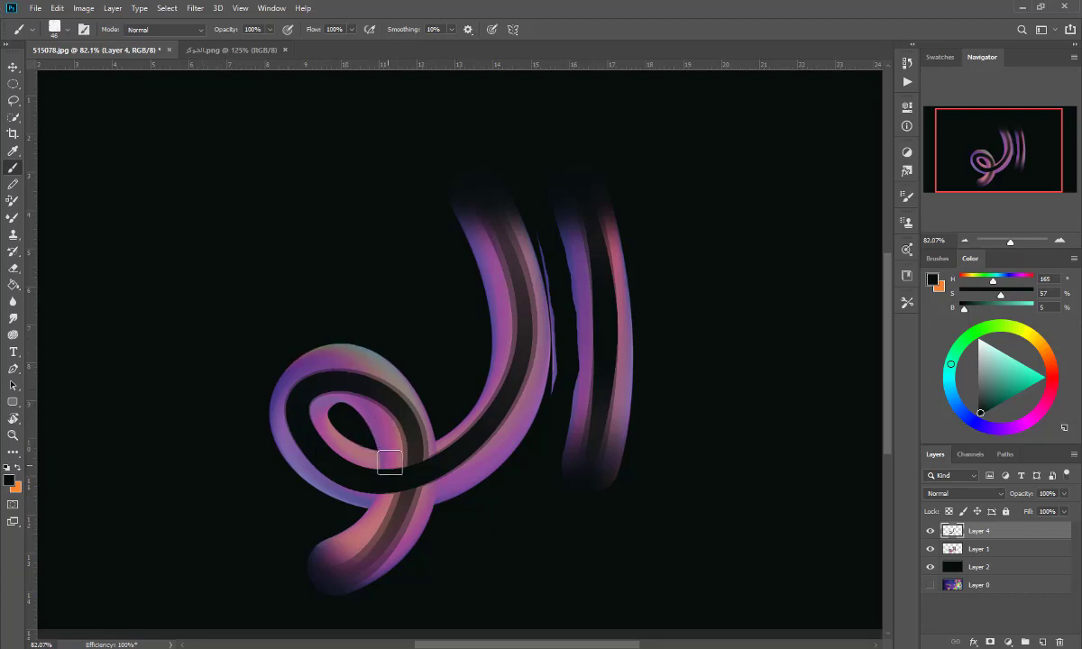
Brush the dark band across the loop crossing on Layer 4.
{"action": "left_click_drag", "start_coordinate": [418, 497], "coordinate": [351, 585]}
Add a Hue/Saturation layer on Layer 1 with Hue +17 and Saturation +61, clipped to Layer 1.
{"action": "left_click", "coordinate": [1010, 548]}
{"action": "left_click", "coordinate": [1008, 642]}
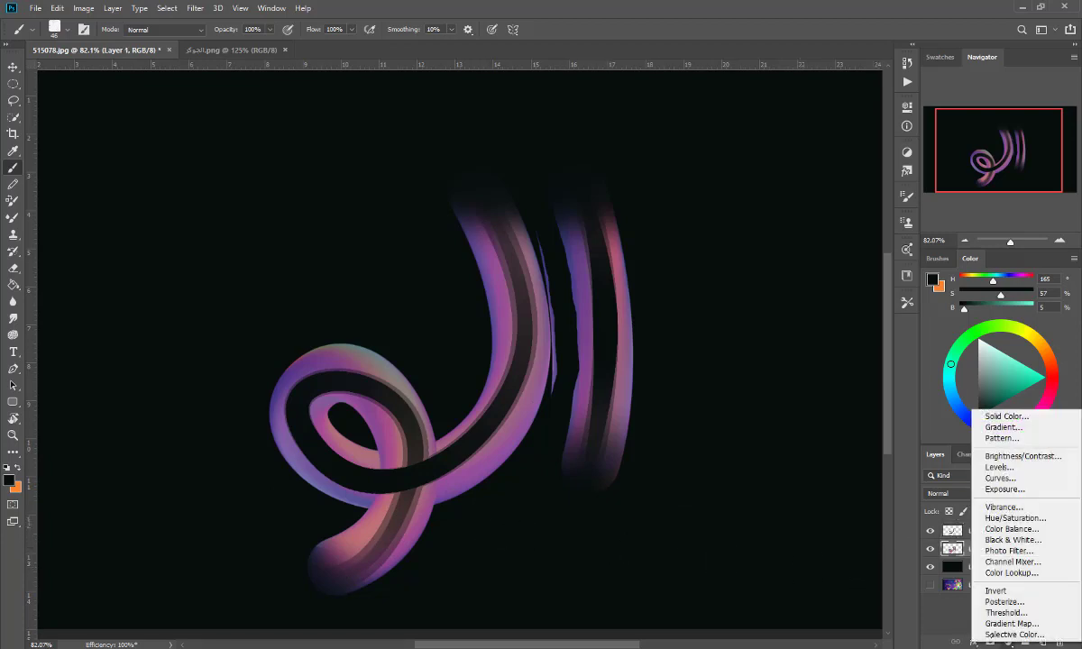
{"action": "left_click", "coordinate": [1015, 518]}
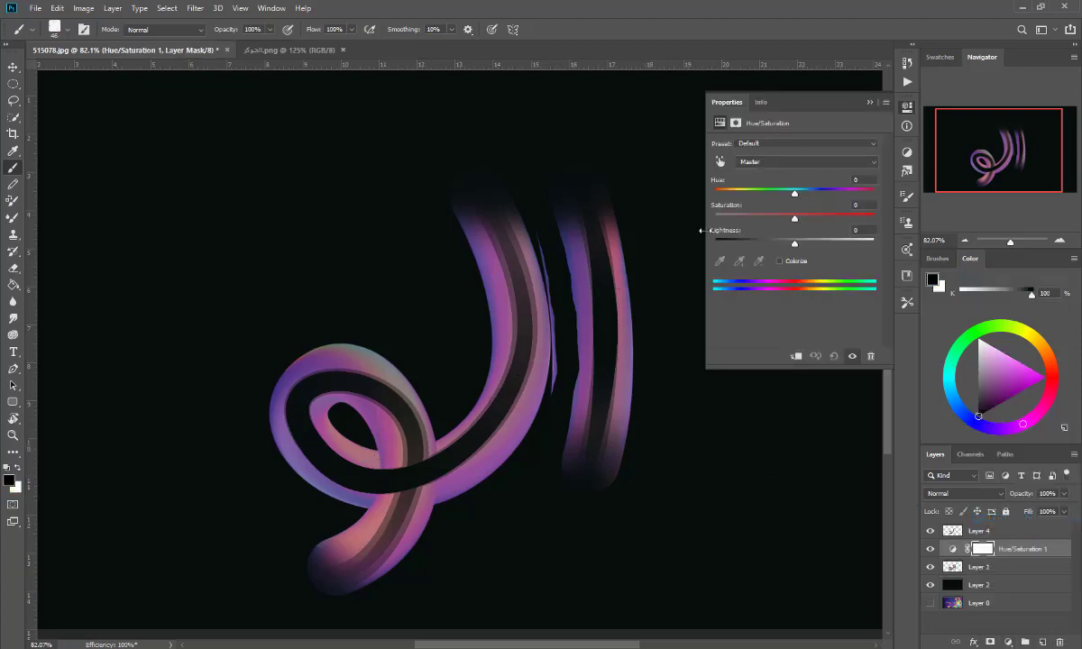
{"action": "left_click_drag", "start_coordinate": [776, 192], "coordinate": [809, 193]}
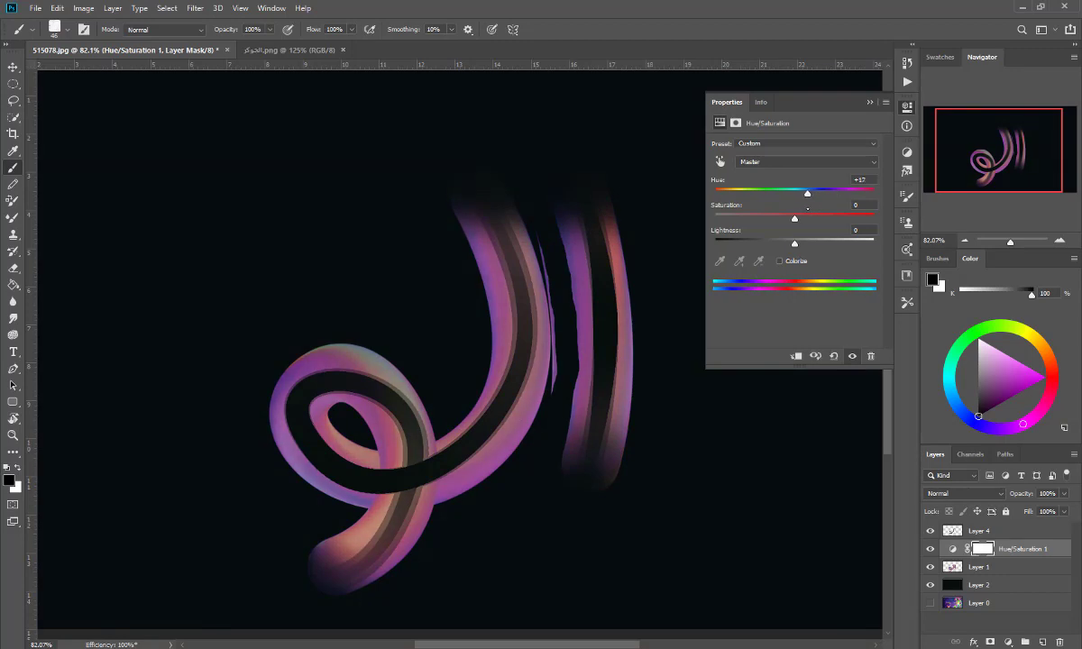
{"action": "left_click_drag", "start_coordinate": [794, 219], "coordinate": [848, 218]}
{"action": "left_click", "coordinate": [795, 357]}
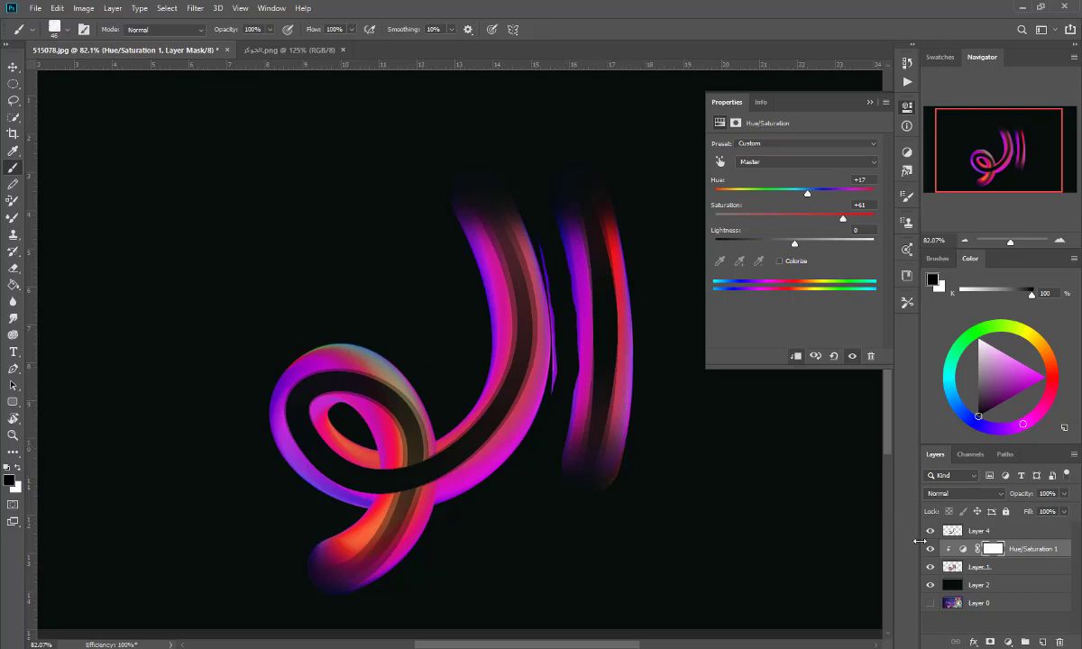
{"action": "left_click", "coordinate": [1019, 568], "text": "ctrl"}
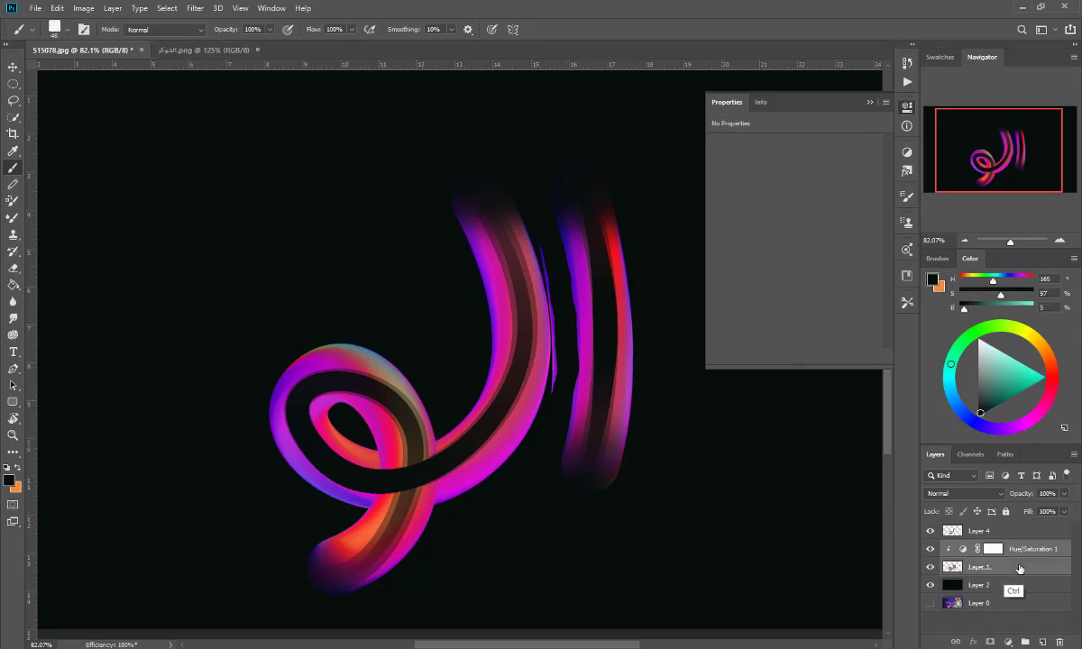
Merge the adjustment into the tubes, sample magenta, and add empty Layer 5 above Hue/Saturation 1.
{"action": "key", "text": "ctrl+e"}
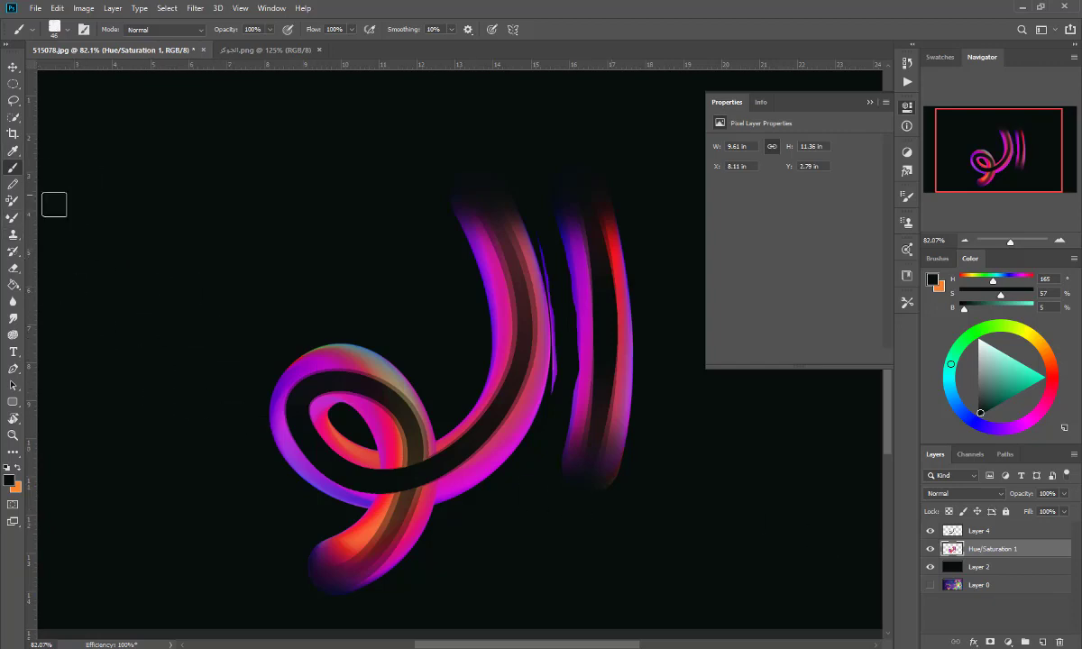
{"action": "left_click", "coordinate": [336, 357], "text": "alt"}
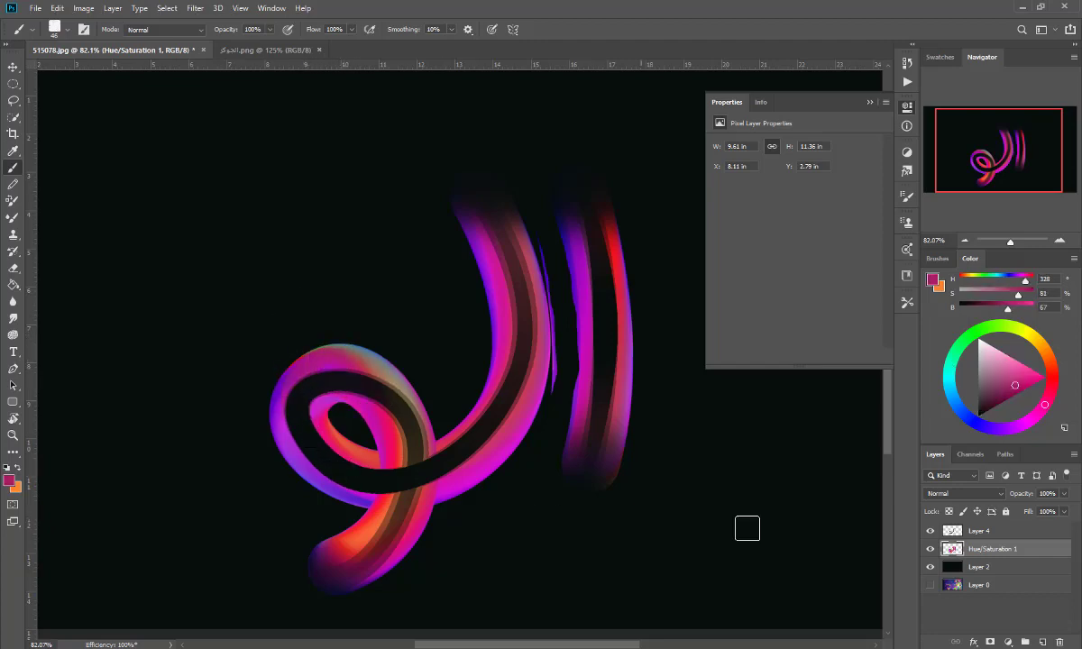
{"action": "left_click", "coordinate": [930, 548]}
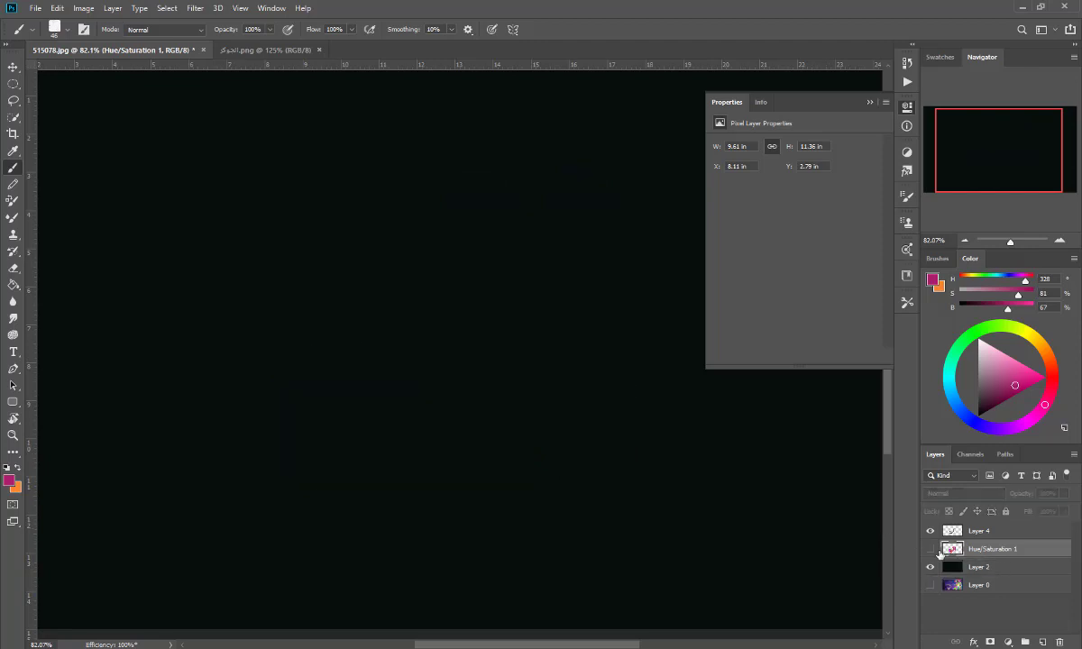
{"action": "left_click", "coordinate": [931, 548]}
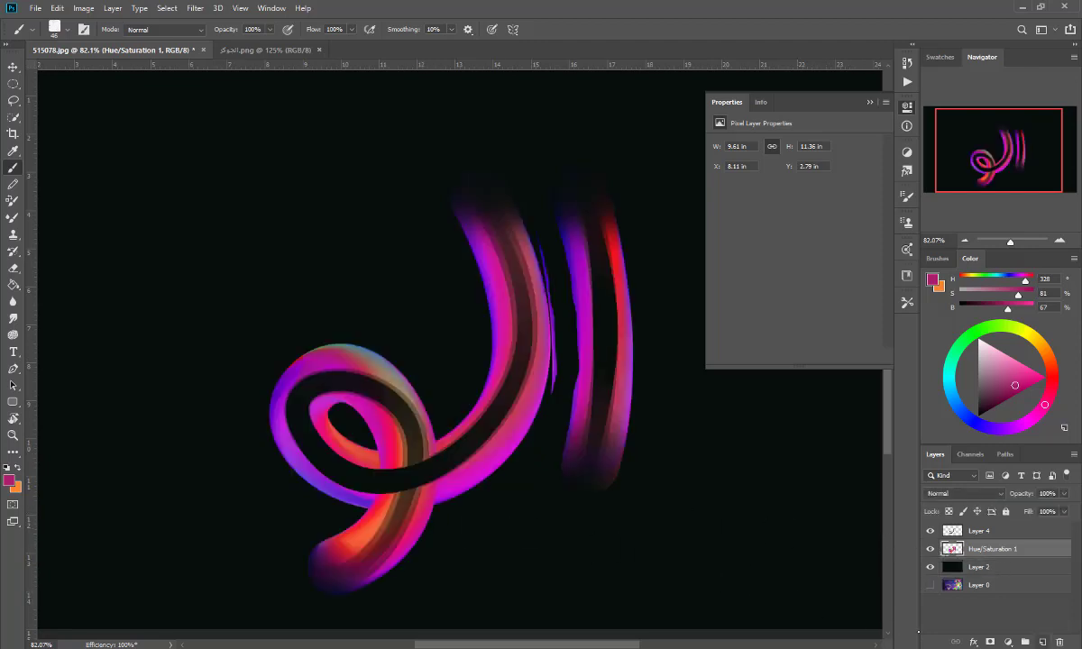
{"action": "left_click", "coordinate": [1043, 642]}
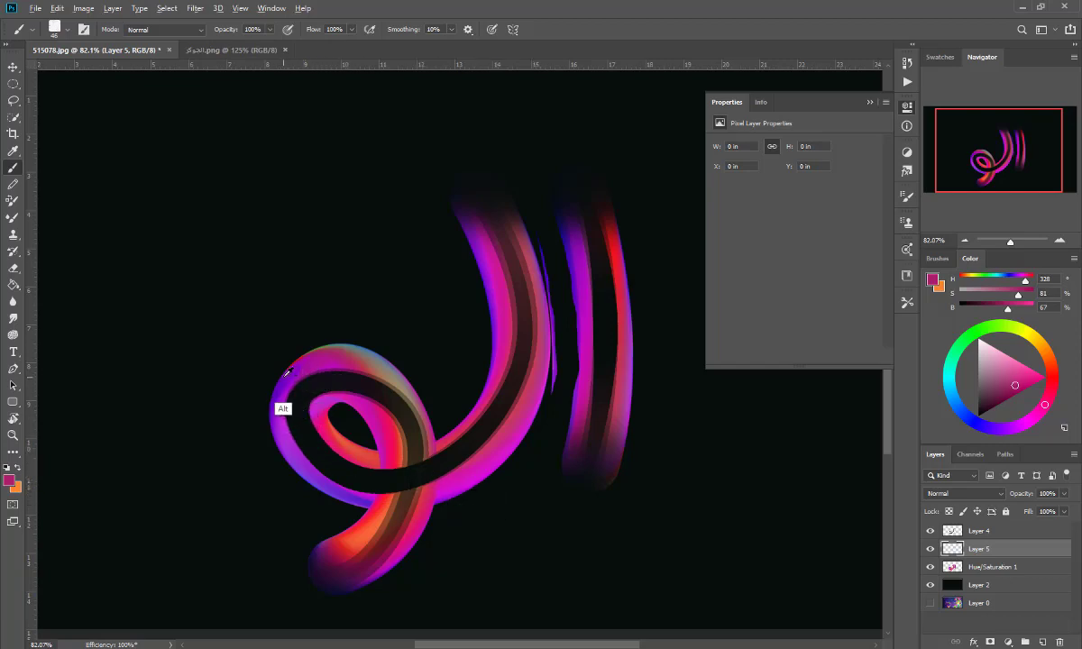
With a slightly smaller brush, paint bright yellow over the upper loop of the stroke.
{"action": "left_click", "coordinate": [265, 386], "text": "alt"}
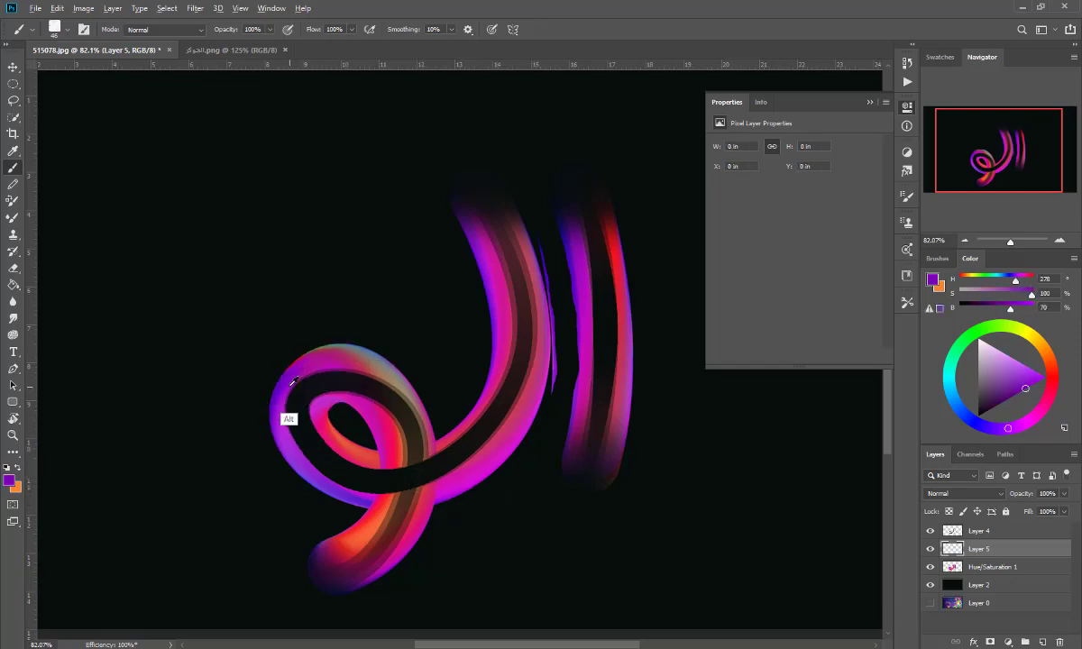
{"action": "mouse_move", "coordinate": [282, 395]}
{"action": "left_mouse_down"}
{"action": "mouse_move", "coordinate": [329, 336]}
{"action": "mouse_move", "coordinate": [276, 391]}
{"action": "mouse_move", "coordinate": [302, 367]}
{"action": "mouse_move", "coordinate": [334, 378]}
{"action": "mouse_move", "coordinate": [350, 361]}
{"action": "mouse_move", "coordinate": [336, 357]}
{"action": "mouse_move", "coordinate": [376, 367]}
{"action": "mouse_move", "coordinate": [343, 367]}
{"action": "mouse_move", "coordinate": [356, 367]}
{"action": "left_mouse_up"}
{"action": "left_click", "coordinate": [365, 382], "text": "alt"}
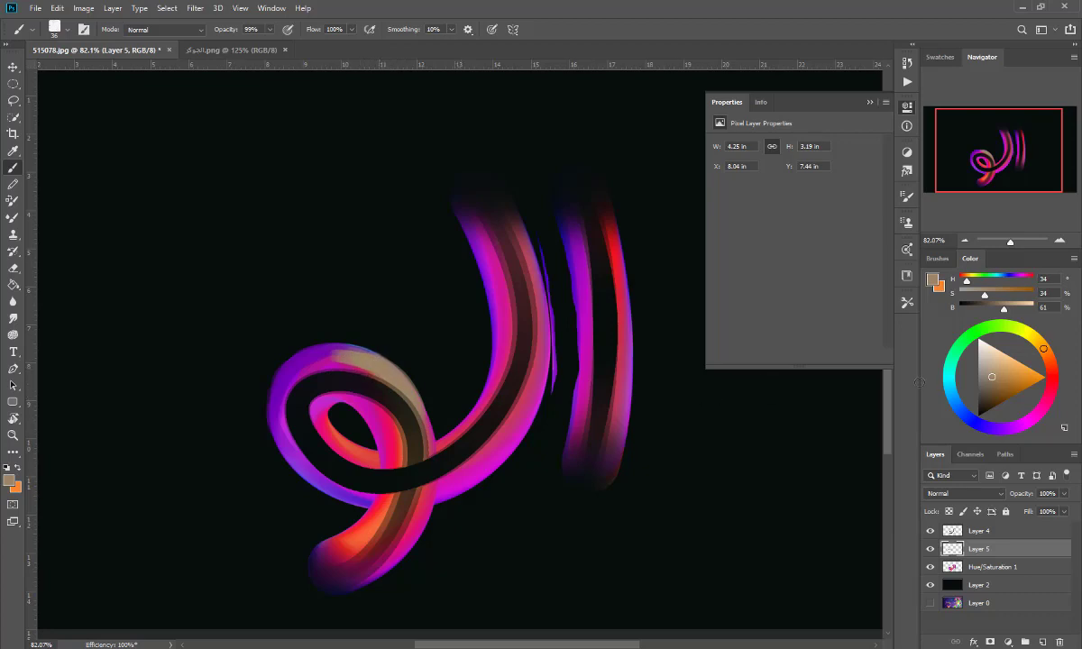
{"action": "left_click", "coordinate": [1036, 338]}
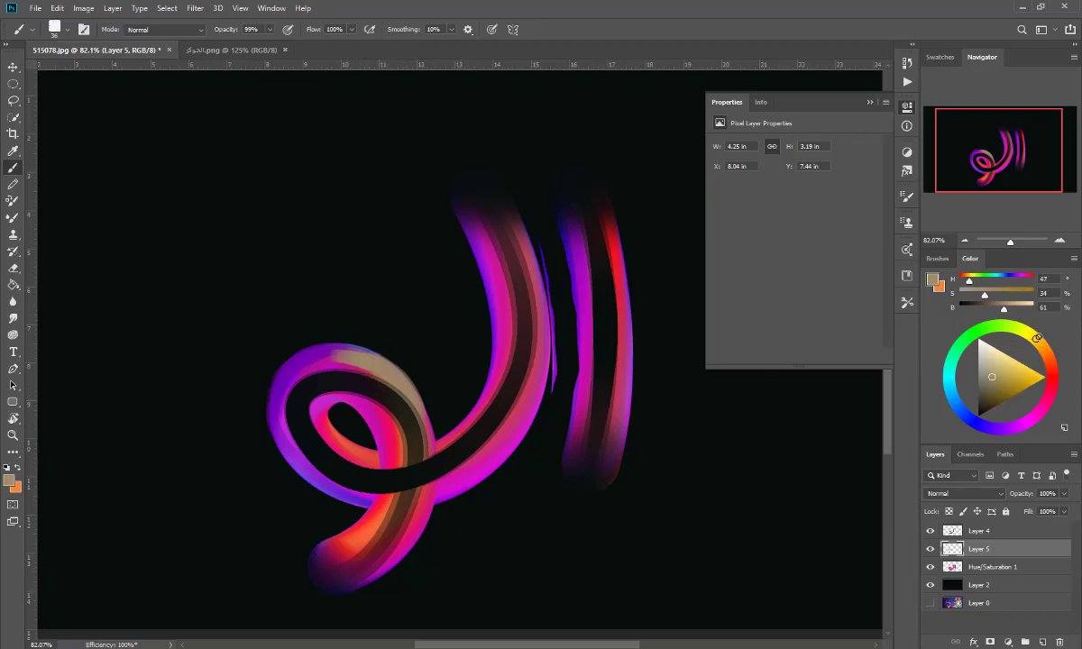
{"action": "left_click", "coordinate": [1020, 370]}
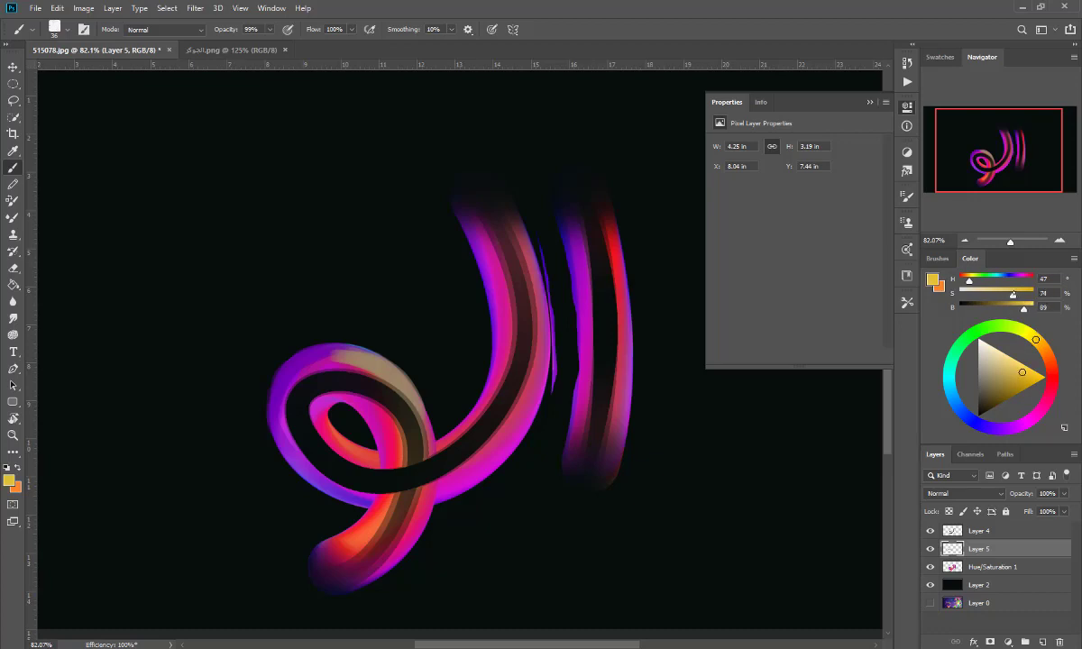
{"action": "left_click_drag", "start_coordinate": [1023, 372], "coordinate": [1029, 370]}
{"action": "mouse_move", "coordinate": [379, 367]}
{"action": "left_mouse_down"}
{"action": "mouse_move", "coordinate": [397, 367]}
{"action": "mouse_move", "coordinate": [350, 373]}
{"action": "mouse_move", "coordinate": [372, 367]}
{"action": "left_mouse_up"}
{"action": "mouse_move", "coordinate": [414, 408]}
{"action": "left_mouse_down"}
{"action": "mouse_move", "coordinate": [360, 347]}
{"action": "mouse_move", "coordinate": [302, 331]}
{"action": "left_mouse_up"}
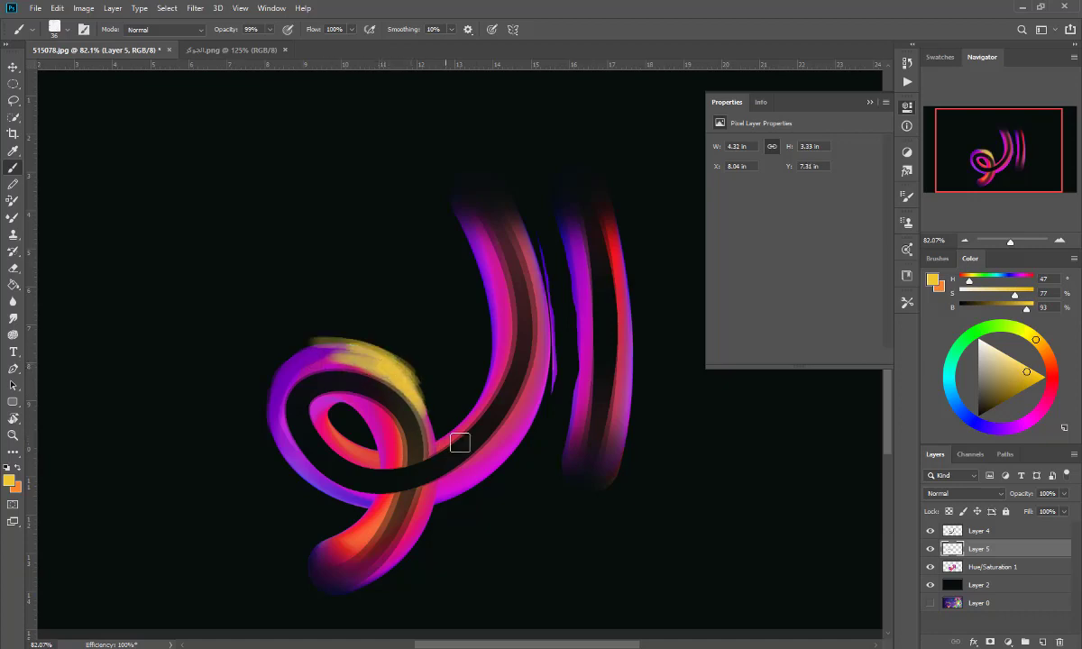
Widen the stroke top with purple and paint light blue down the right and middle strokes.
{"action": "left_click", "coordinate": [496, 282], "text": "alt"}
{"action": "left_click_drag", "start_coordinate": [487, 194], "coordinate": [536, 272]}
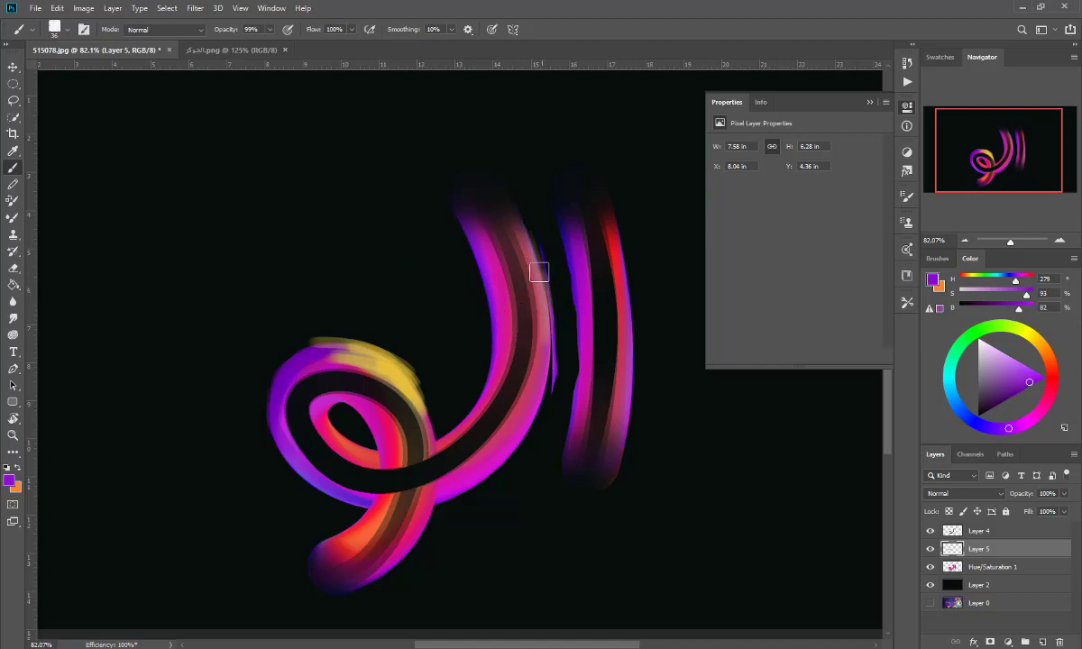
{"action": "left_click", "coordinate": [472, 325], "text": "alt"}
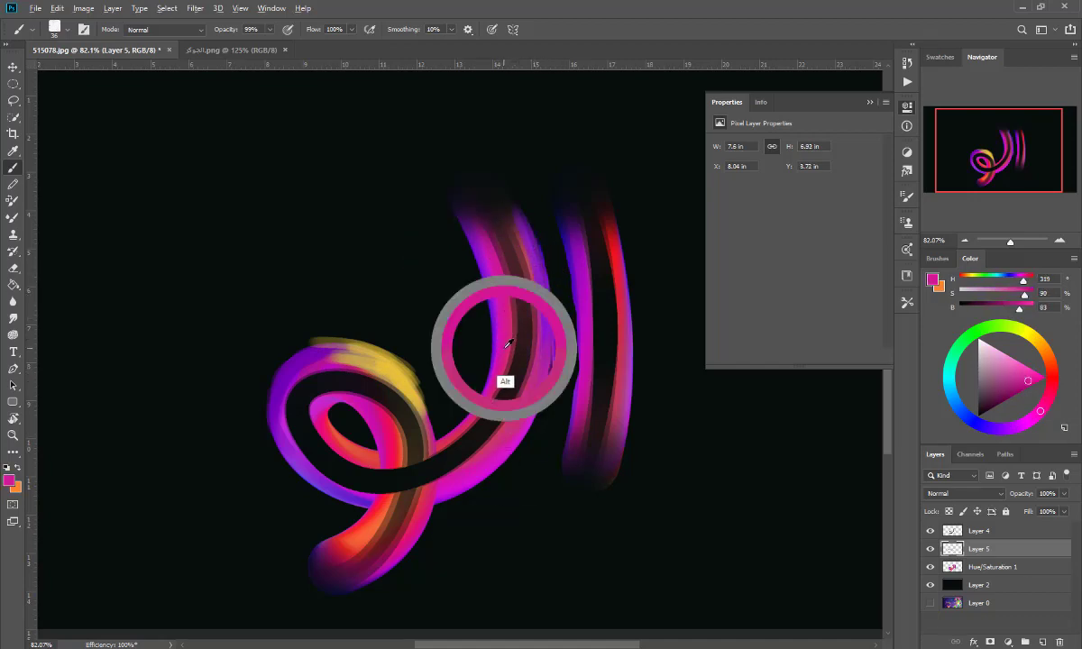
{"action": "left_click", "coordinate": [568, 278], "text": "alt"}
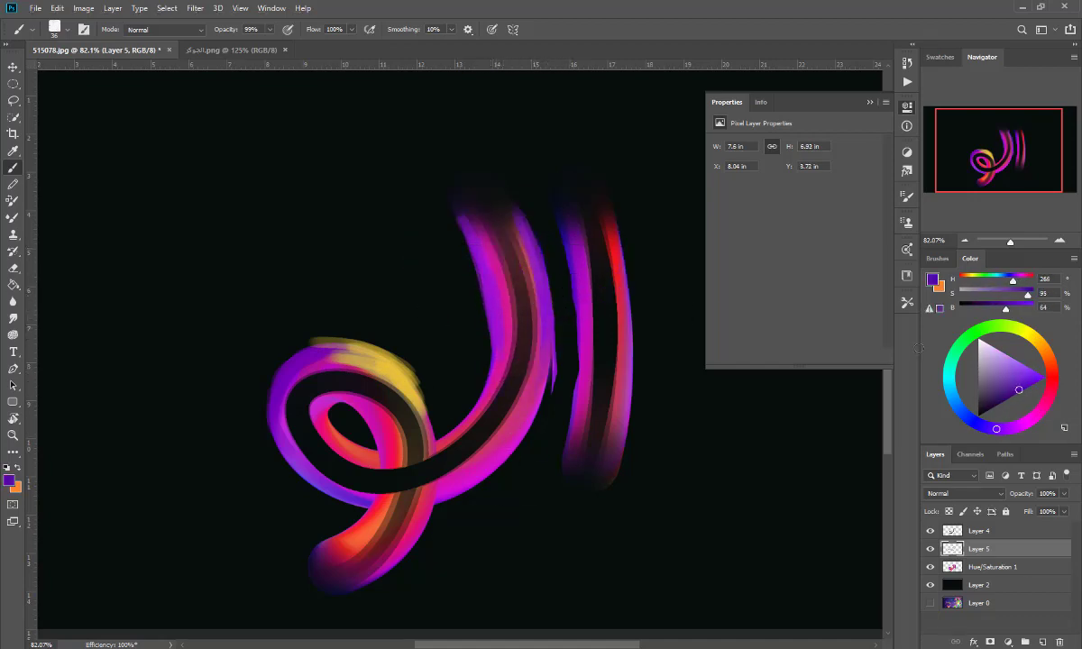
{"action": "left_click_drag", "start_coordinate": [570, 397], "coordinate": [575, 315]}
{"action": "left_click", "coordinate": [952, 394]}
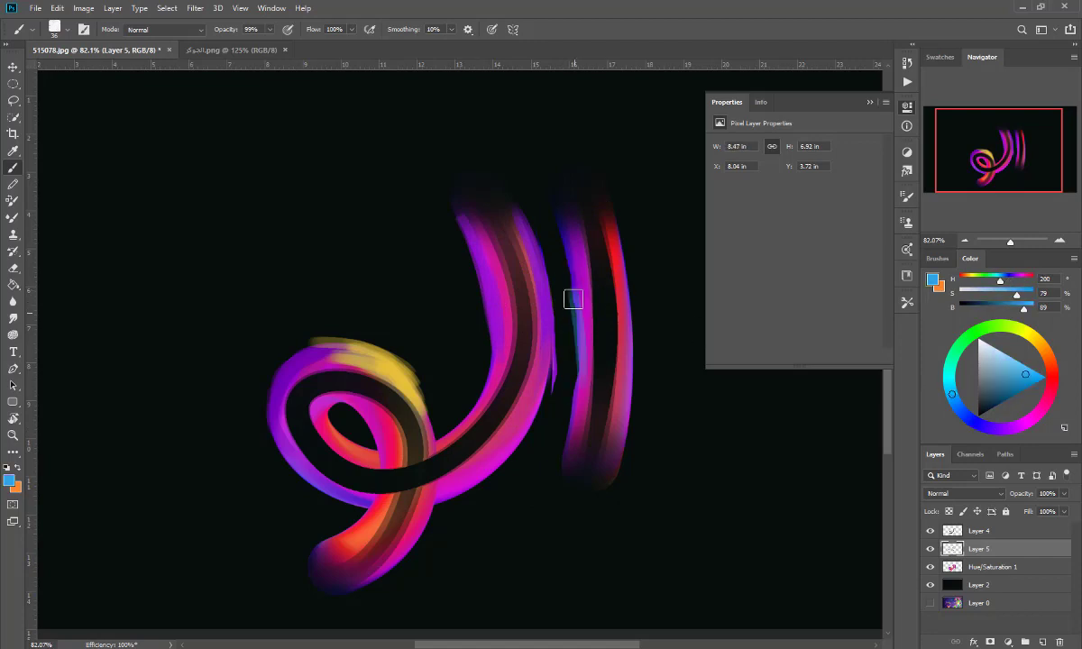
{"action": "left_click_drag", "start_coordinate": [572, 230], "coordinate": [578, 390]}
{"action": "left_click_drag", "start_coordinate": [497, 227], "coordinate": [519, 365]}
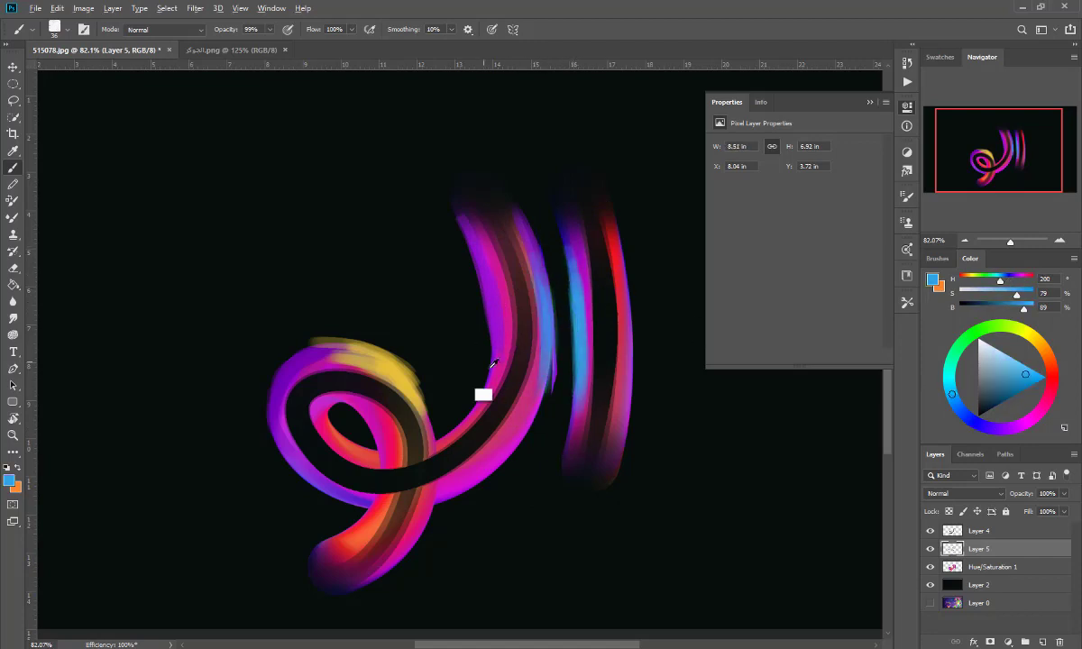
Add magenta and near-black lines along the middle stroke's edges.
{"action": "left_click", "coordinate": [438, 415], "text": "alt"}
{"action": "left_click_drag", "start_coordinate": [478, 419], "coordinate": [491, 360]}
{"action": "mouse_move", "coordinate": [459, 256]}
{"action": "left_mouse_down"}
{"action": "mouse_move", "coordinate": [463, 428]}
{"action": "mouse_move", "coordinate": [473, 259]}
{"action": "left_mouse_up"}
{"action": "left_click", "coordinate": [450, 215], "text": "alt"}
{"action": "left_click_drag", "start_coordinate": [451, 215], "coordinate": [487, 307]}
{"action": "left_click", "coordinate": [519, 360], "text": "alt"}
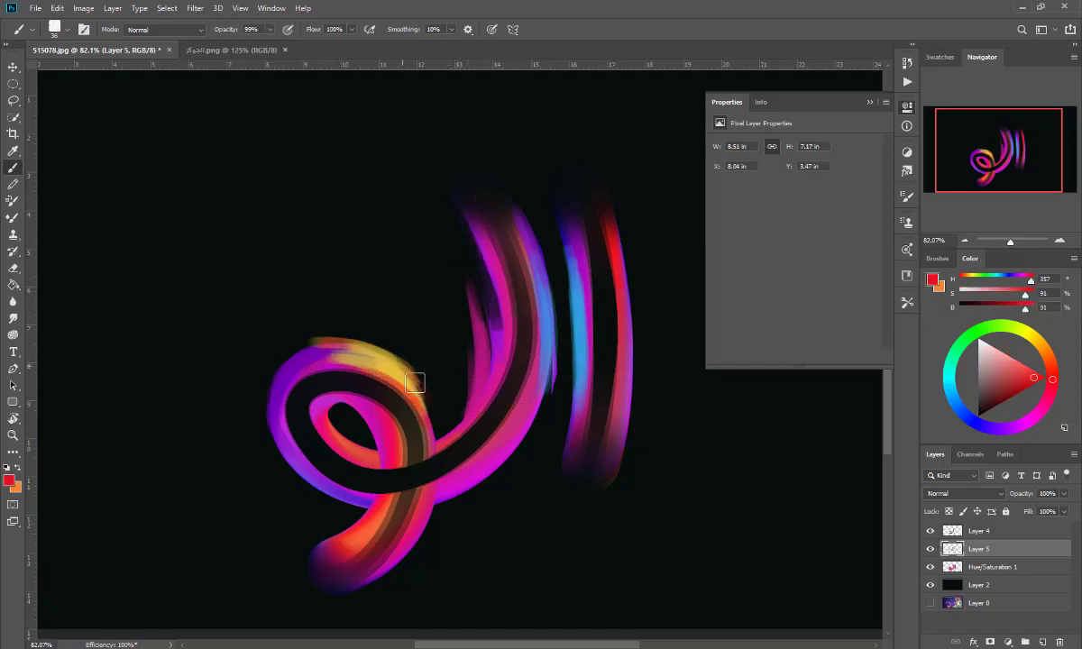
Add red-orange over the loop top, plus purple and red strokes around the swirl's lower left.
{"action": "left_click_drag", "start_coordinate": [415, 379], "coordinate": [311, 341]}
{"action": "left_click_drag", "start_coordinate": [307, 493], "coordinate": [234, 402]}
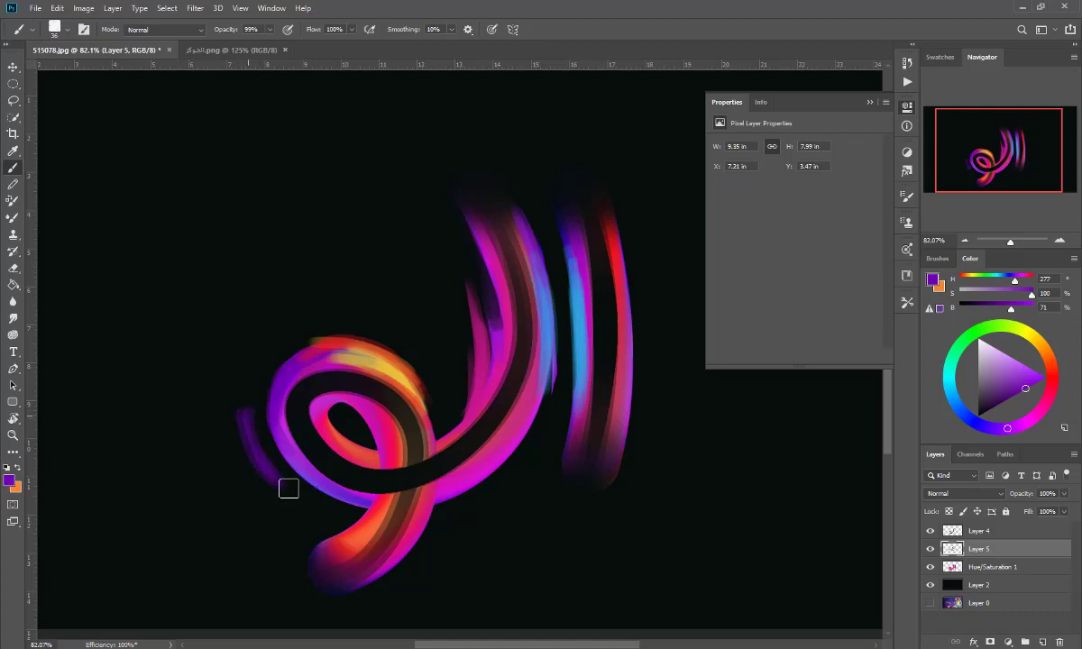
{"action": "mouse_move", "coordinate": [292, 558]}
{"action": "left_mouse_down"}
{"action": "mouse_move", "coordinate": [259, 527]}
{"action": "mouse_move", "coordinate": [336, 576]}
{"action": "left_mouse_up"}
{"action": "left_click", "coordinate": [297, 508], "text": "alt"}
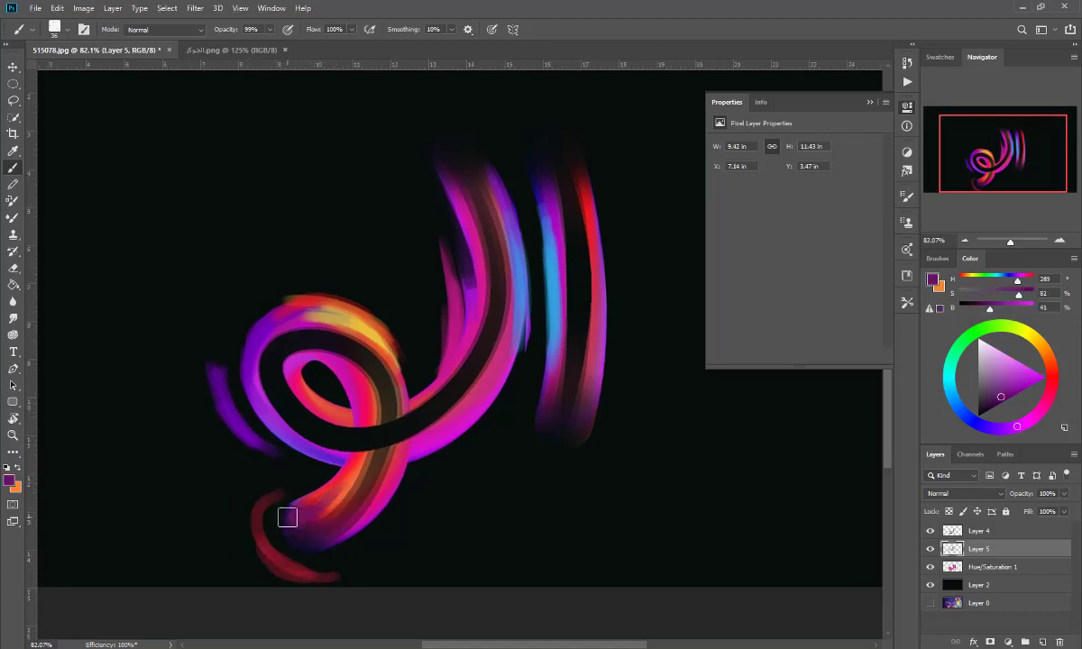
{"action": "left_click", "coordinate": [338, 455], "text": "alt"}
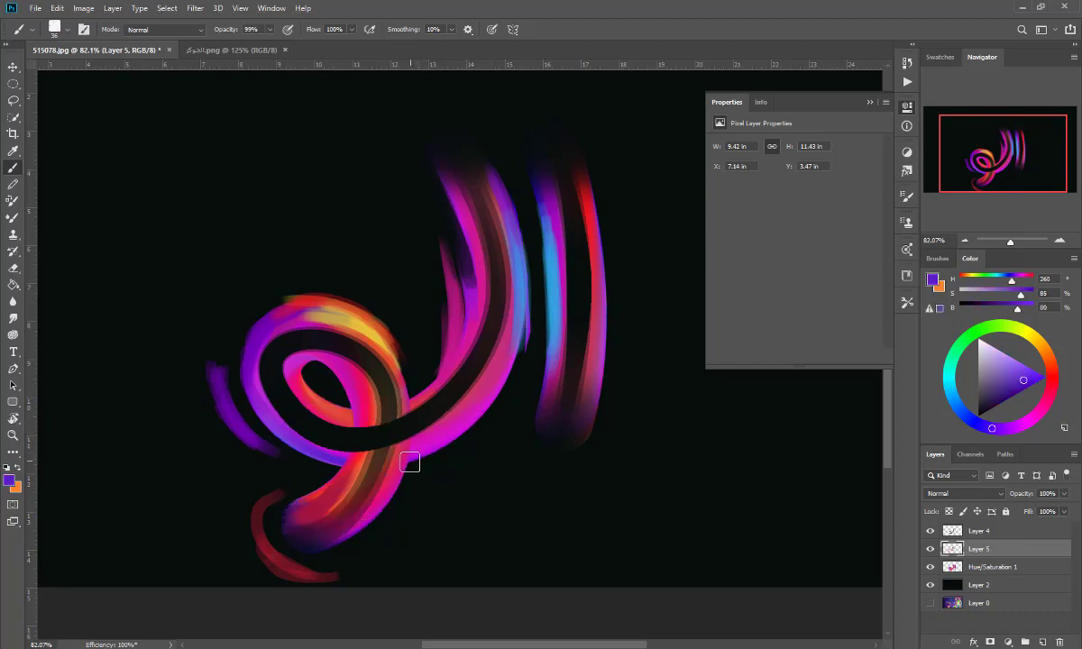
{"action": "left_click_drag", "start_coordinate": [415, 455], "coordinate": [430, 430]}
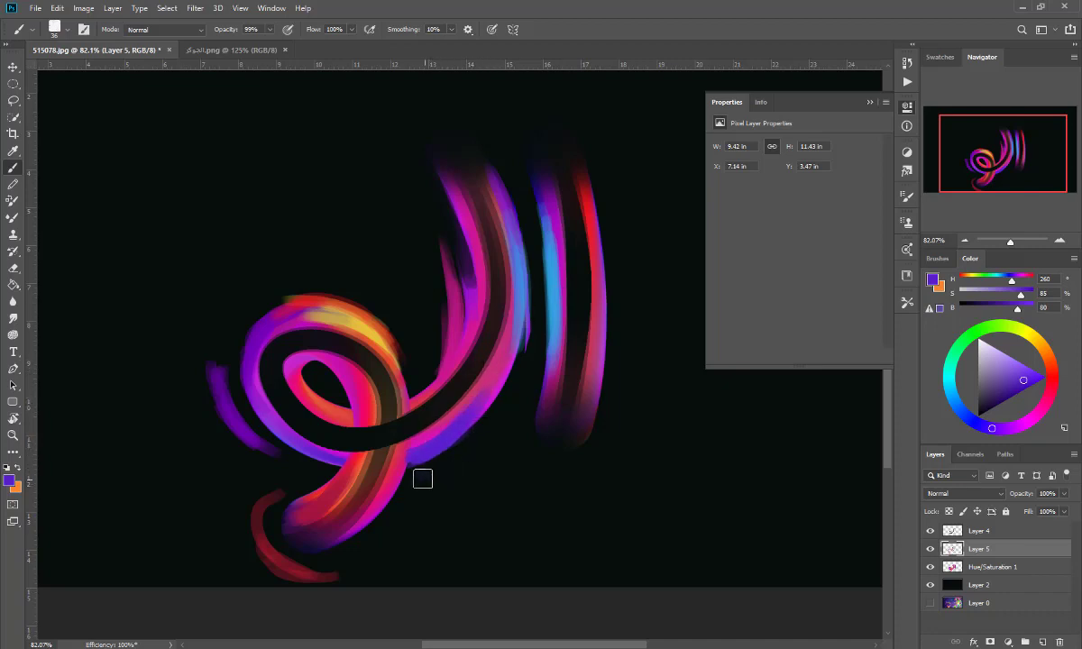
Paint blue along the diagonal and strands, then pink along the lower right strand.
{"action": "key", "text": "alt"}
{"action": "left_click", "coordinate": [389, 484], "text": "alt"}
{"action": "left_click_drag", "start_coordinate": [413, 487], "coordinate": [494, 347]}
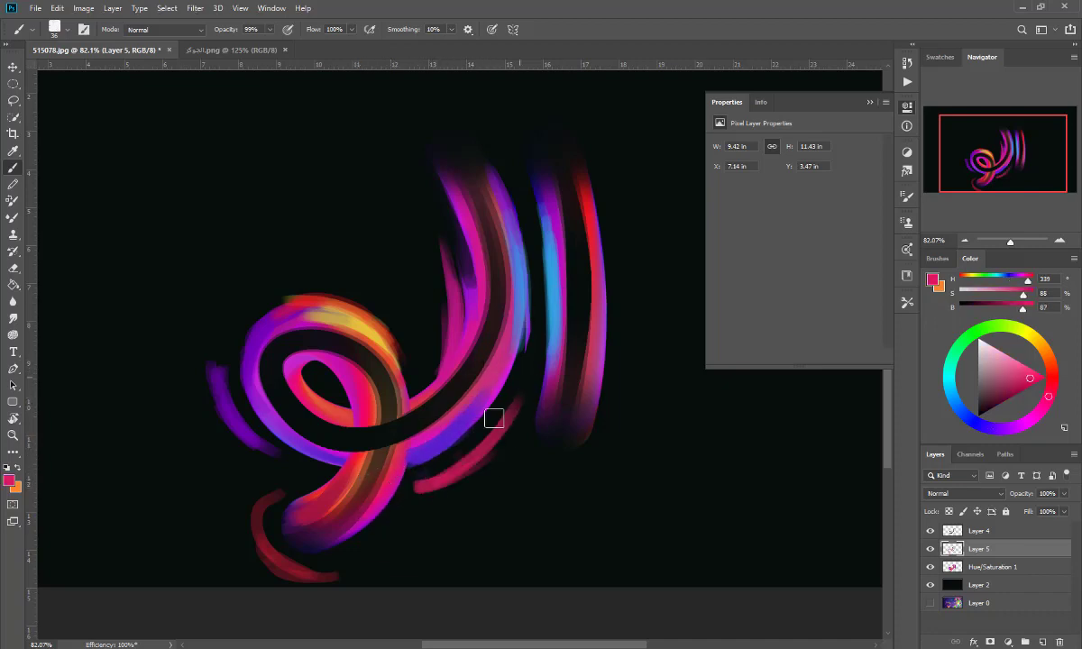
{"action": "left_click_drag", "start_coordinate": [445, 167], "coordinate": [459, 284]}
{"action": "left_click_drag", "start_coordinate": [602, 360], "coordinate": [605, 297]}
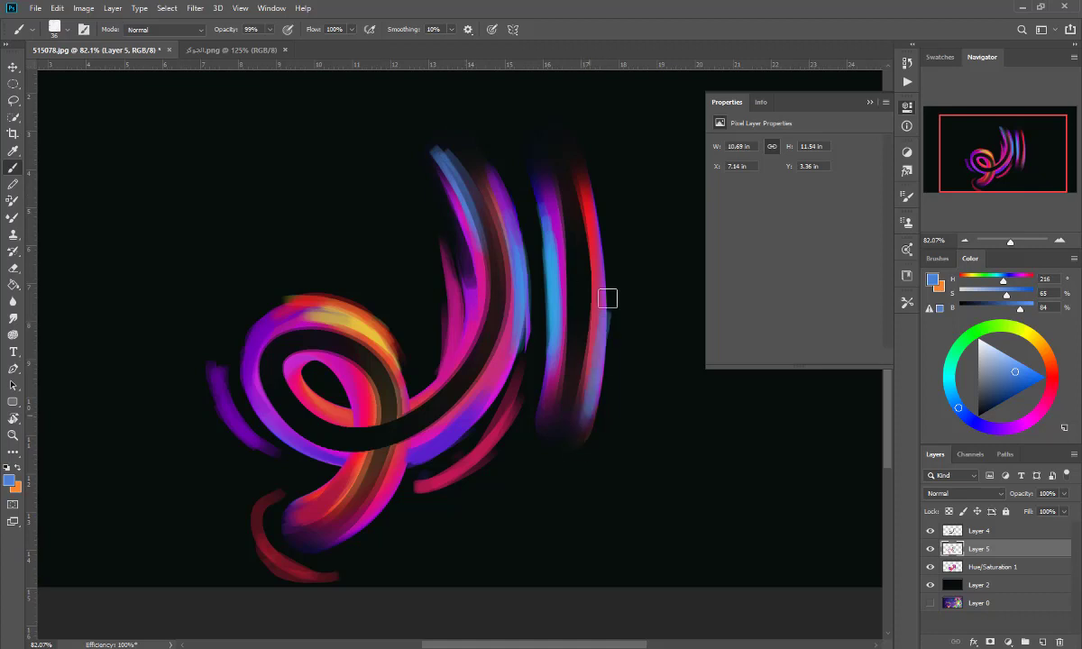
{"action": "left_click", "coordinate": [558, 410], "text": "alt"}
{"action": "left_click", "coordinate": [536, 347], "text": "alt"}
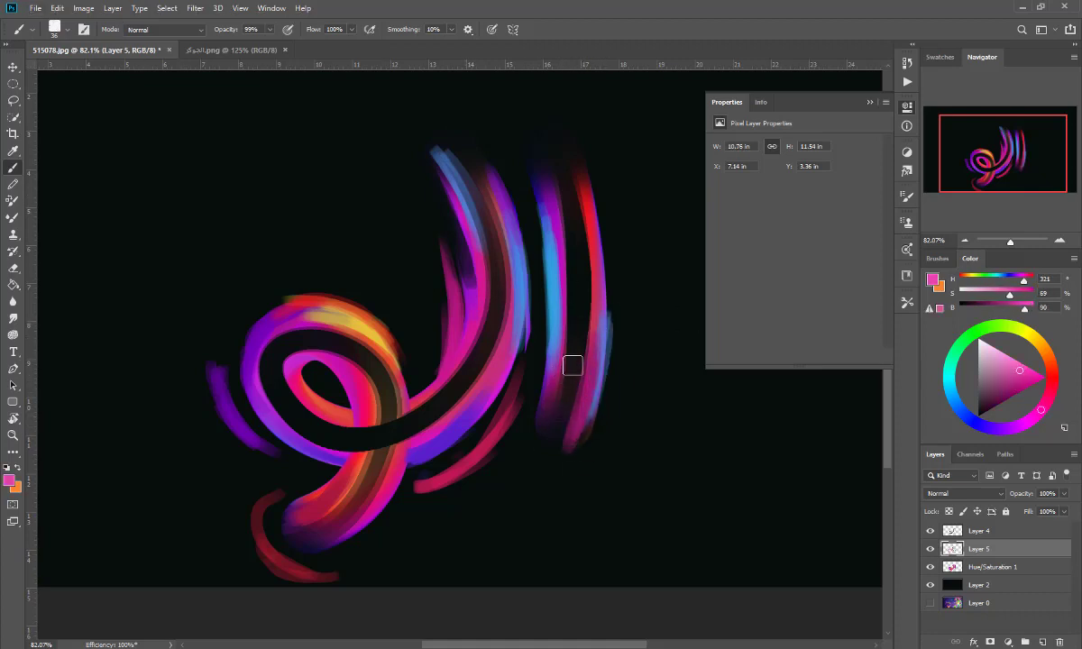
{"action": "left_click_drag", "start_coordinate": [570, 444], "coordinate": [604, 320]}
Brighten the inner loop's upper left with orange-red.
{"action": "left_click", "coordinate": [306, 379], "text": "alt"}
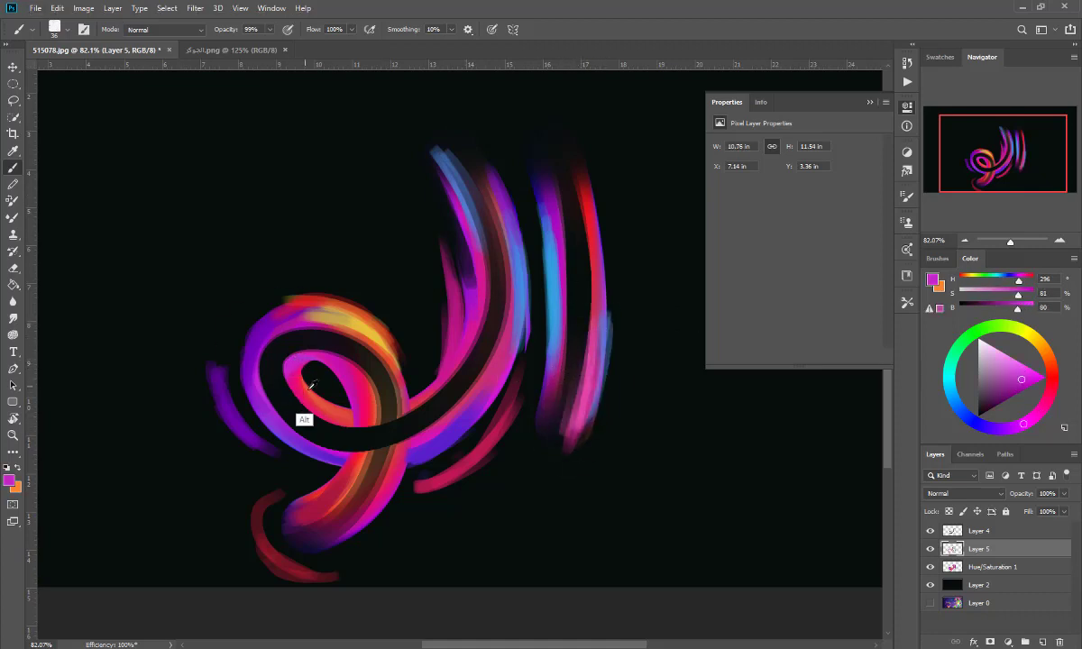
{"action": "left_click_drag", "start_coordinate": [288, 397], "coordinate": [285, 342]}
{"action": "left_click", "coordinate": [333, 447], "text": "alt"}
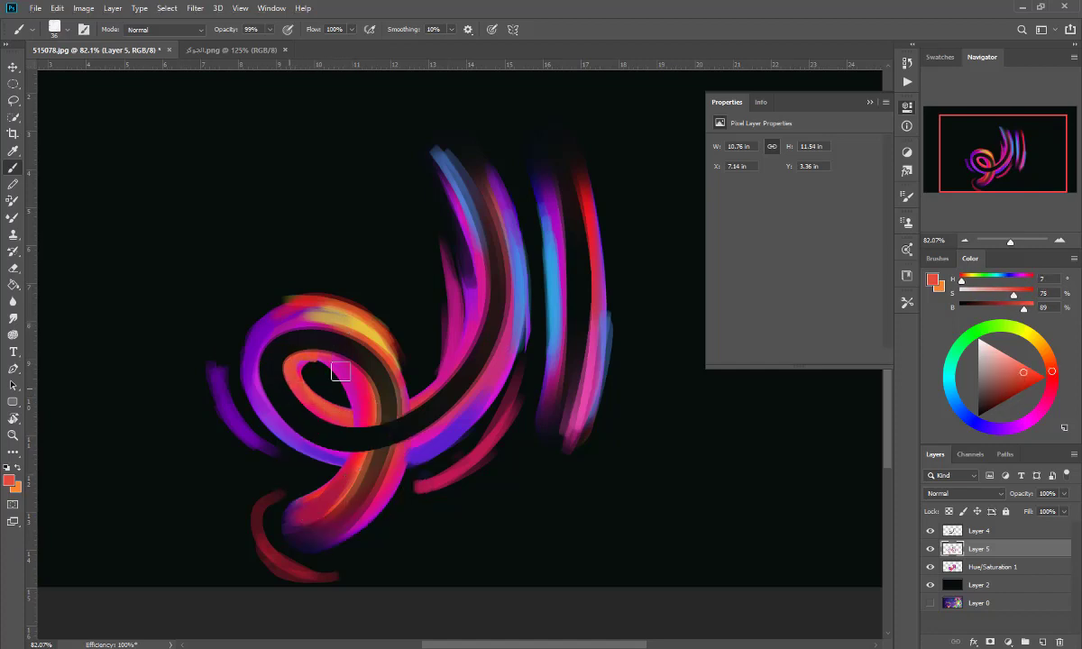
{"action": "key", "text": "ctrl+bracketright"}
{"action": "key", "text": "ctrl+bracketleft"}
On new Layer 6, paint a light-blue highlight along the loop top and dark strokes.
{"action": "key", "text": "ctrl+shift+alt+n"}
{"action": "key", "text": "ctrl+bracketright"}
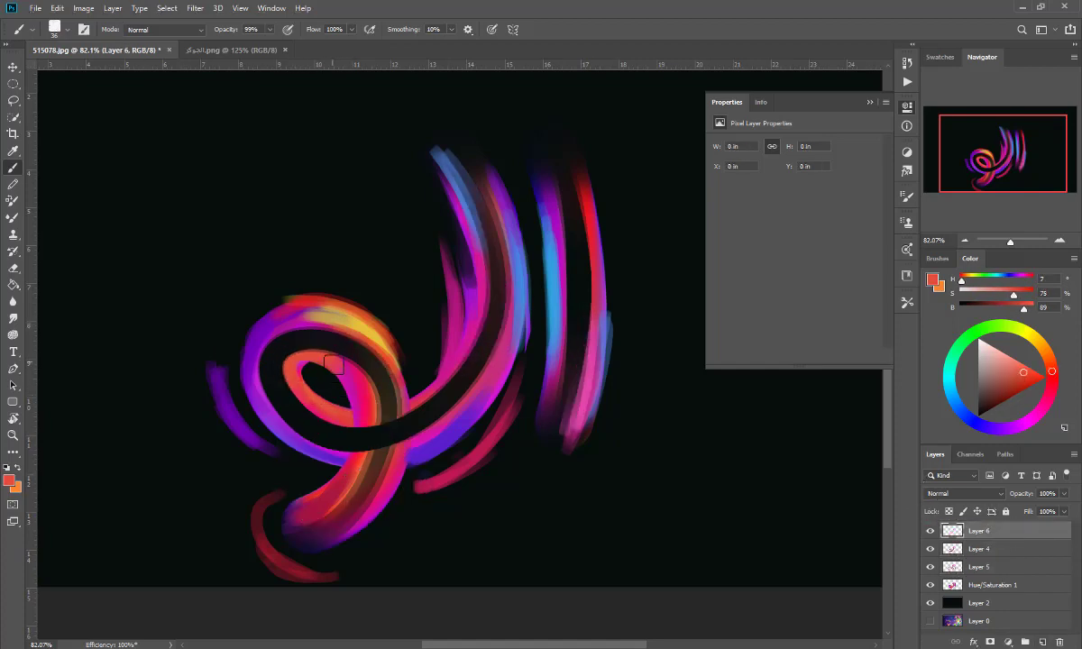
{"action": "left_click", "coordinate": [289, 363], "text": "alt"}
{"action": "left_click", "coordinate": [466, 181], "text": "alt"}
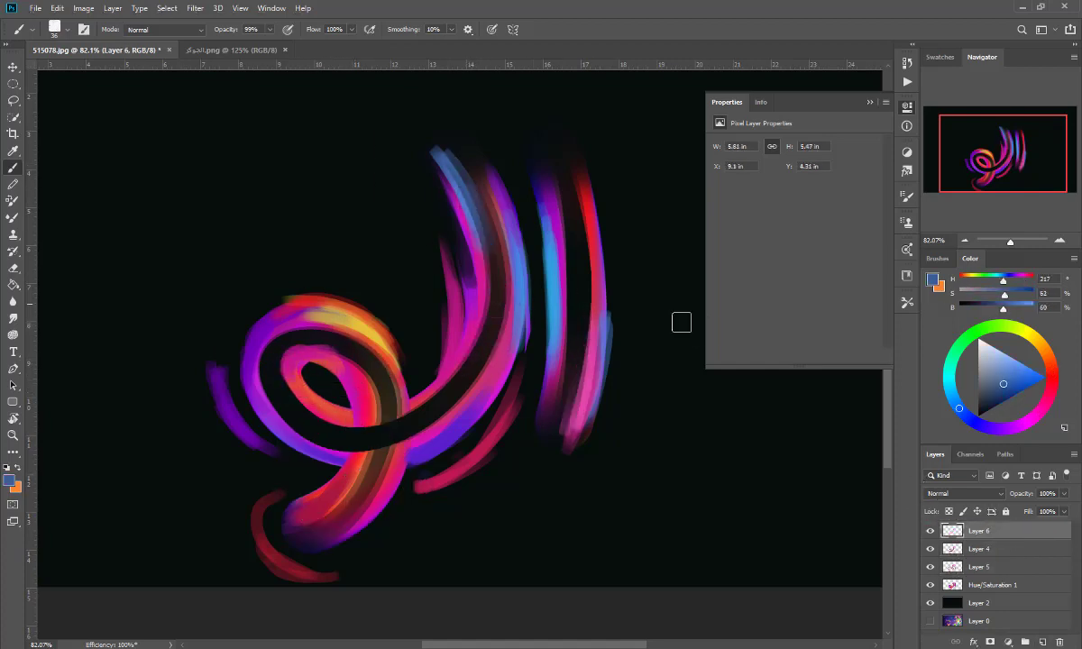
{"action": "left_click_drag", "start_coordinate": [374, 327], "coordinate": [314, 302]}
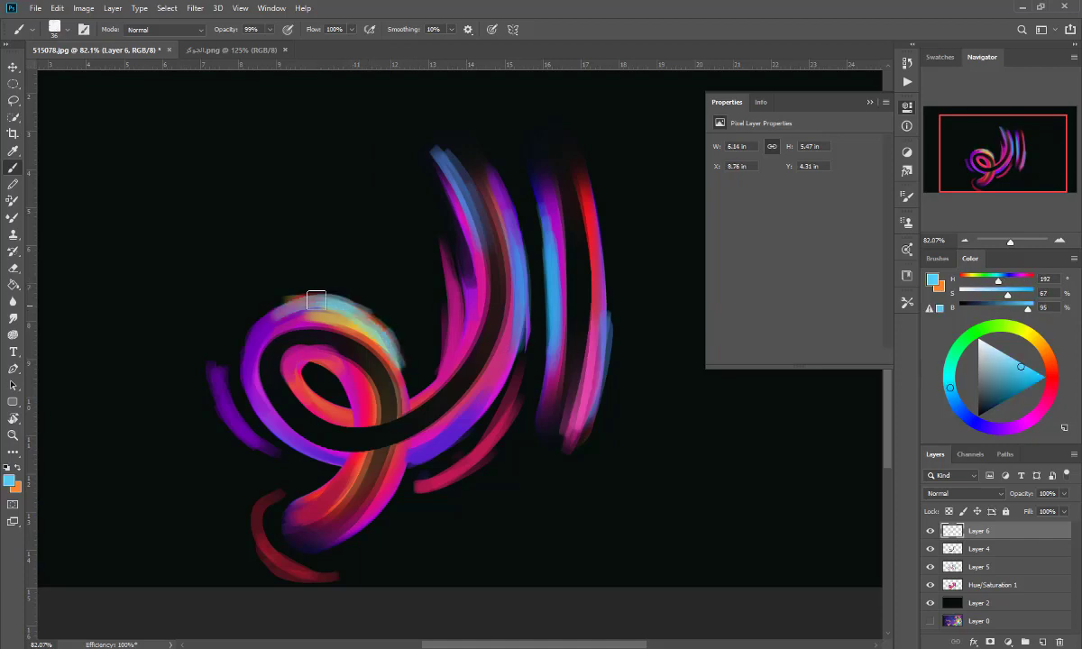
{"action": "left_click", "coordinate": [415, 262], "text": "alt"}
{"action": "left_click_drag", "start_coordinate": [514, 202], "coordinate": [466, 488]}
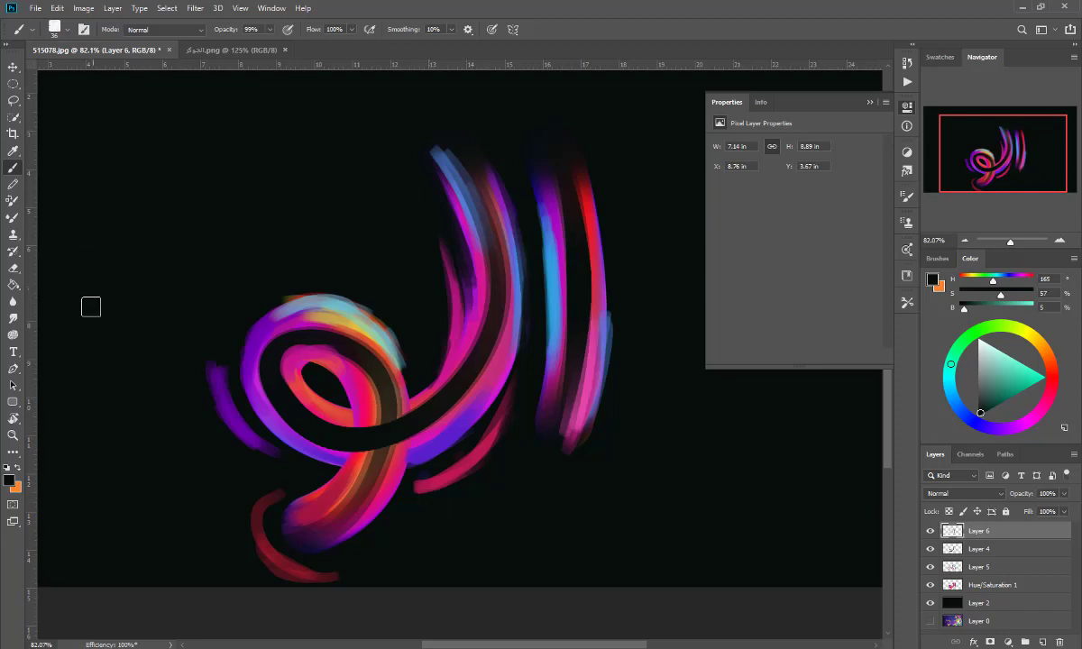
Draw a curved pen path above the swirl, add a new layer, and swap the colours.
{"action": "left_click", "coordinate": [12, 368]}
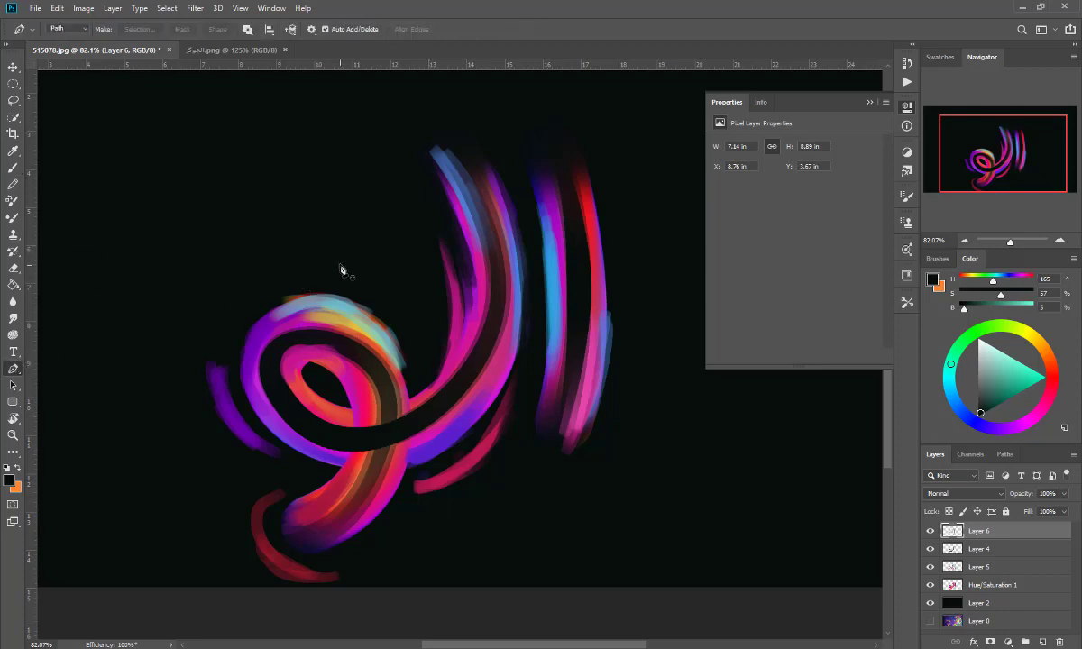
{"action": "left_click", "coordinate": [347, 192]}
{"action": "mouse_move", "coordinate": [200, 249]}
{"action": "left_mouse_down"}
{"action": "mouse_move", "coordinate": [104, 203]}
{"action": "mouse_move", "coordinate": [68, 205]}
{"action": "mouse_move", "coordinate": [77, 199]}
{"action": "left_mouse_up"}
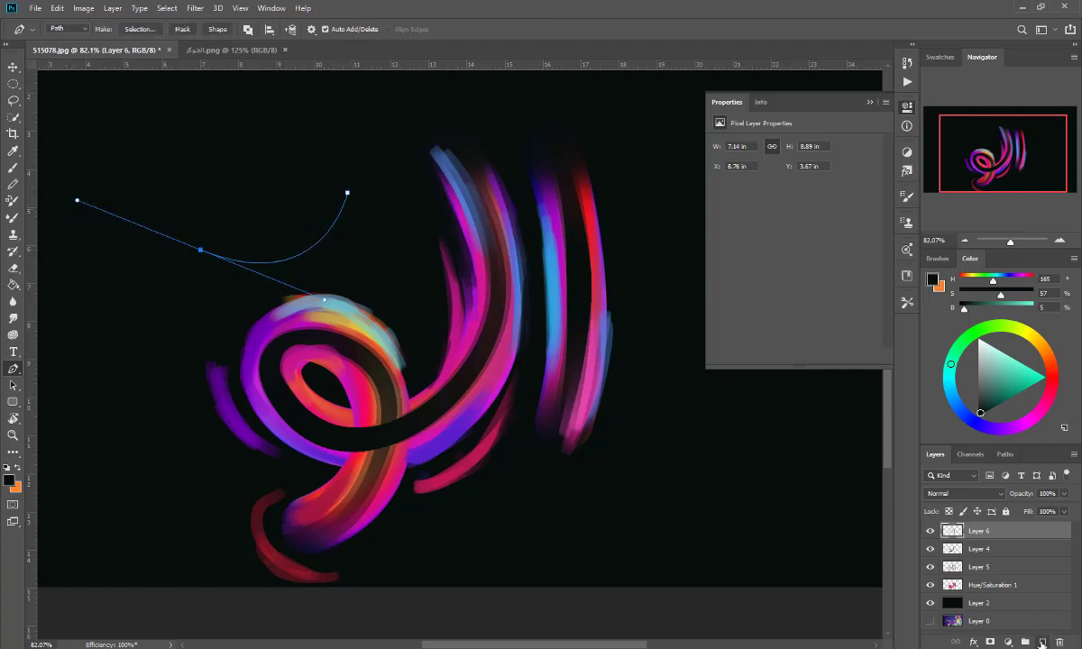
{"action": "left_click", "coordinate": [1042, 641]}
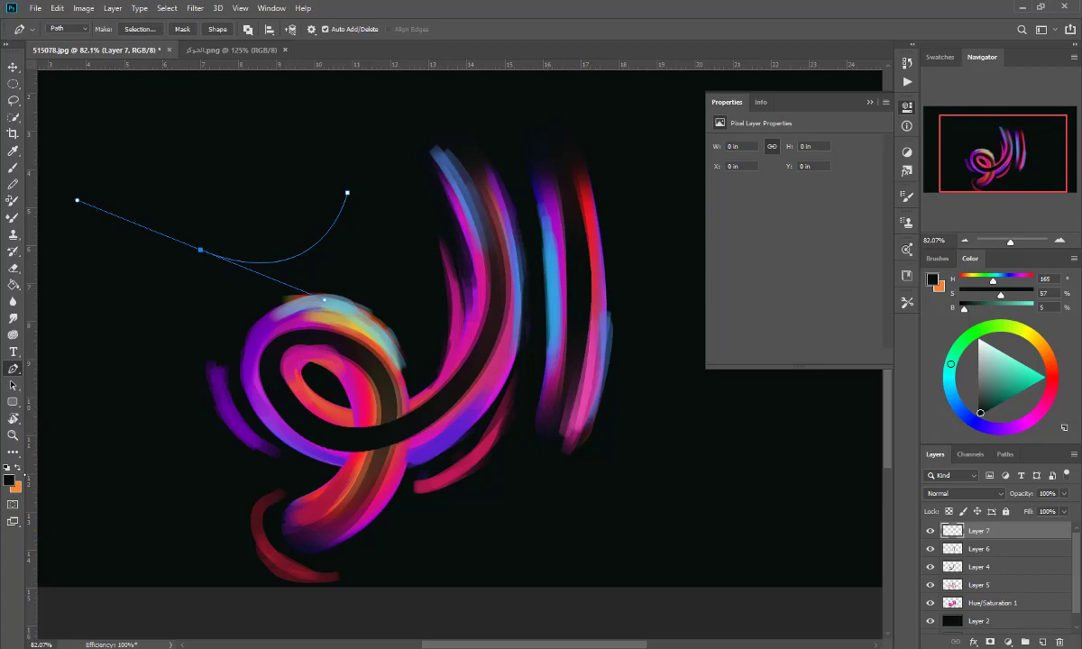
{"action": "key", "text": "x"}
Stroke the curved path with the brush, then delete the work path.
{"action": "right_click", "coordinate": [282, 256]}
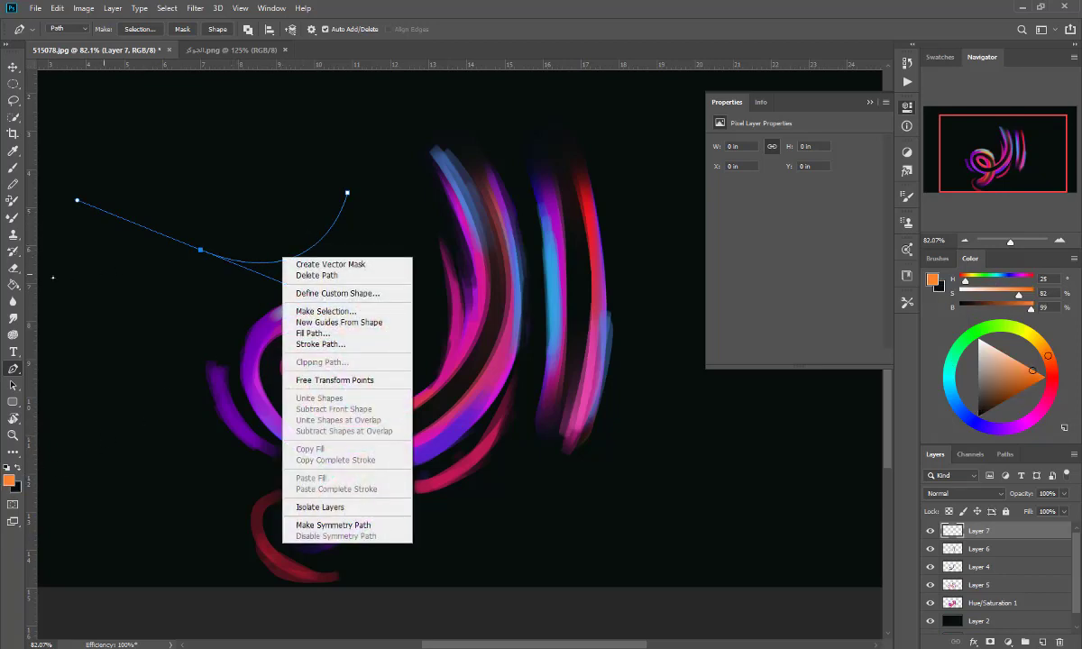
{"action": "key", "text": "b"}
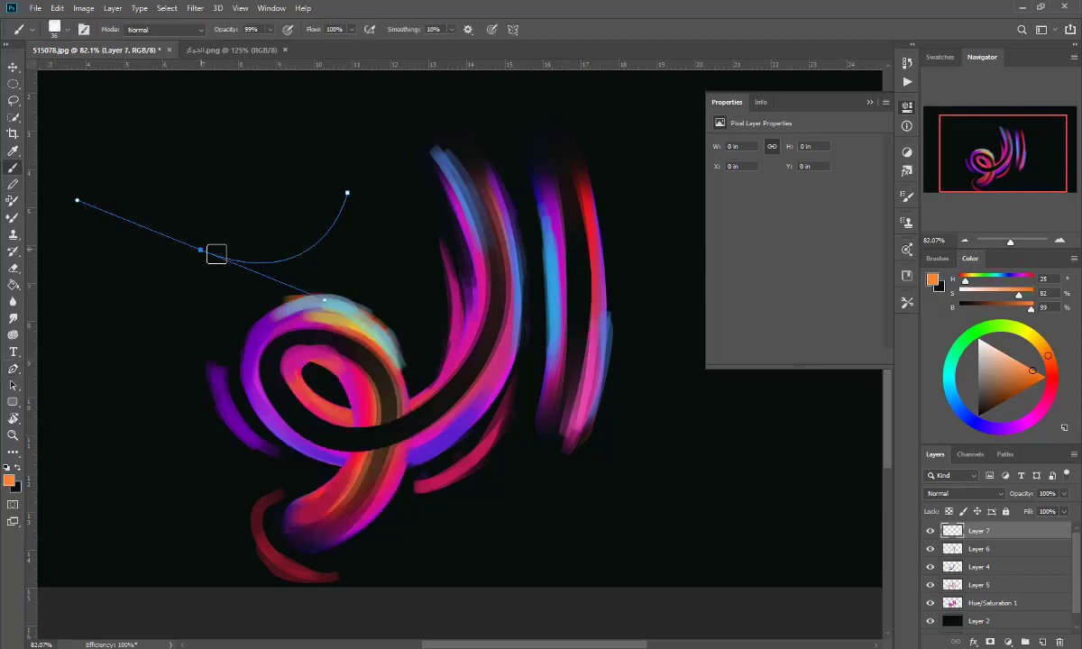
{"action": "right_click", "coordinate": [216, 255]}
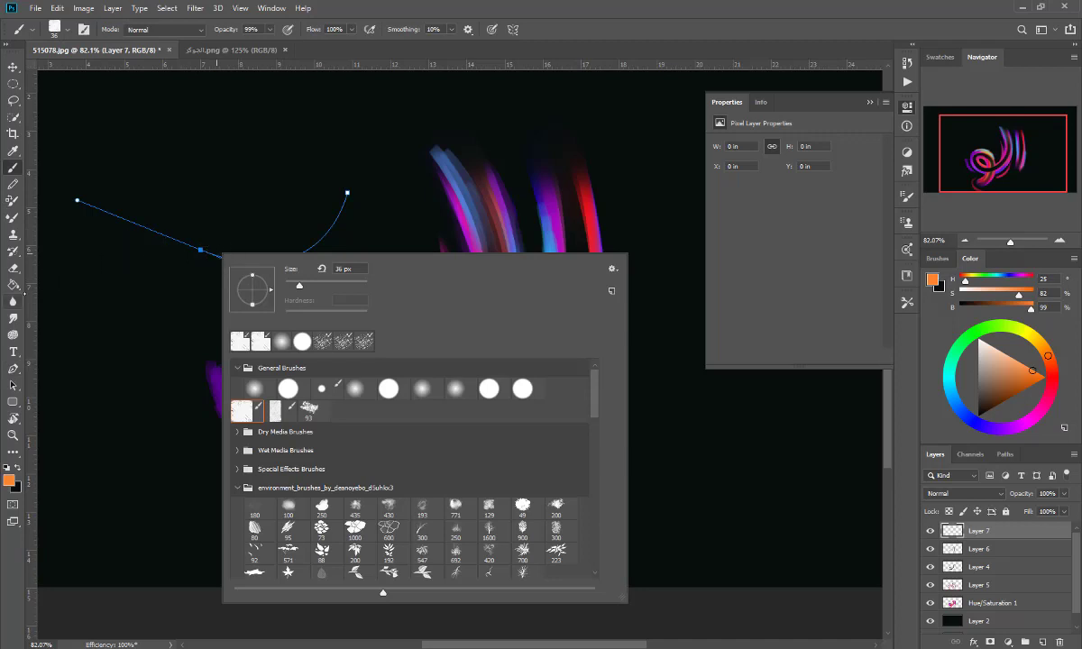
{"action": "key", "text": "p"}
{"action": "right_click", "coordinate": [228, 256]}
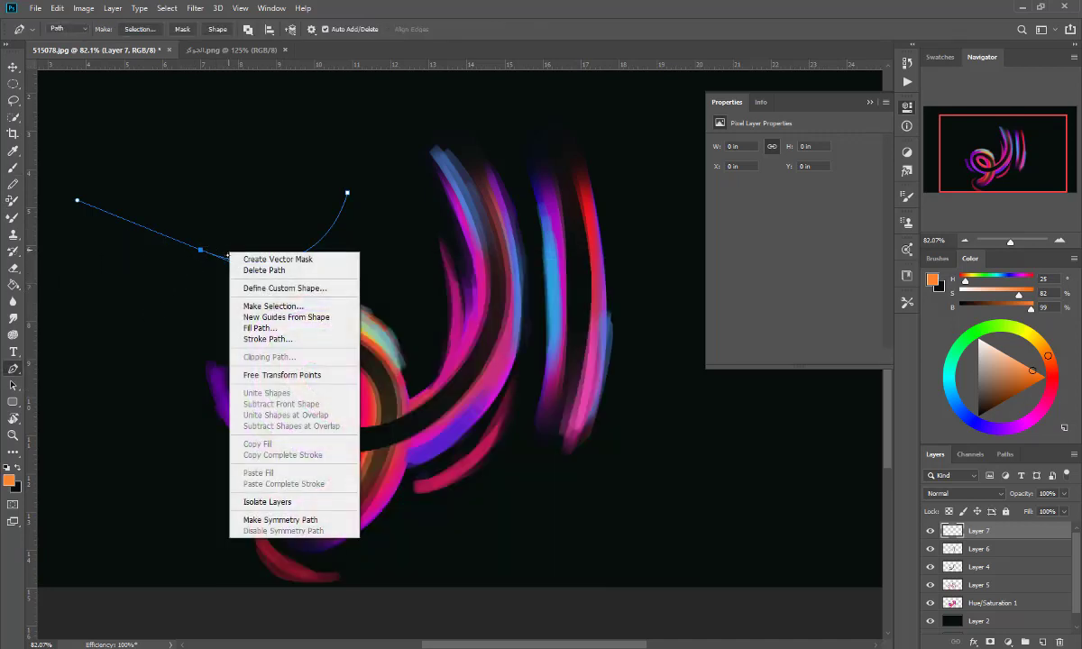
{"action": "left_click", "coordinate": [248, 340]}
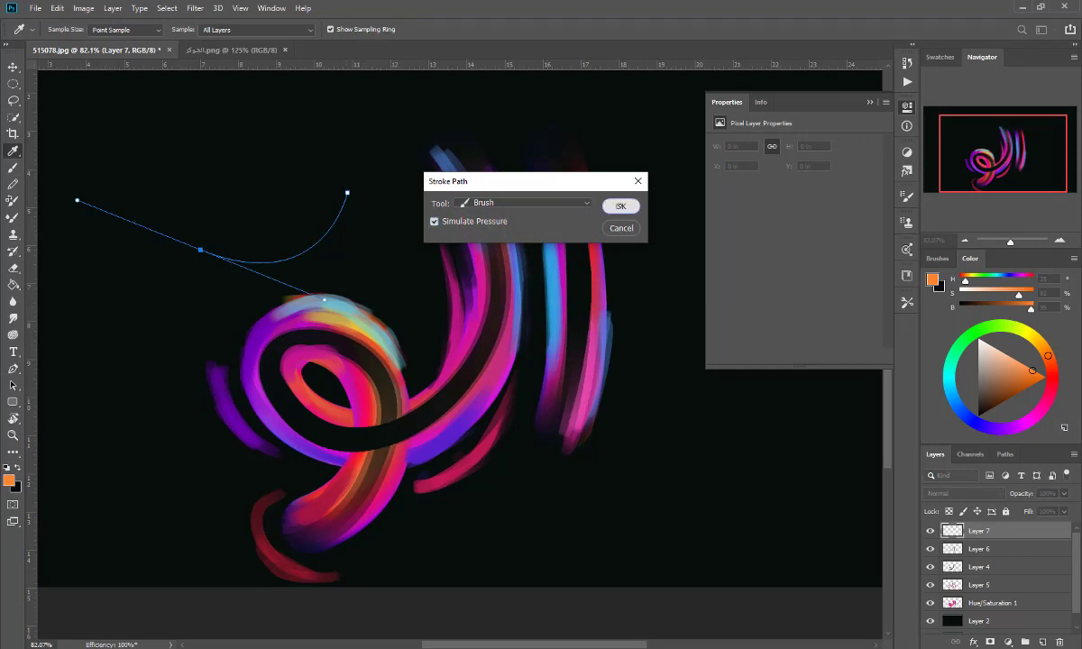
{"action": "left_click", "coordinate": [619, 205]}
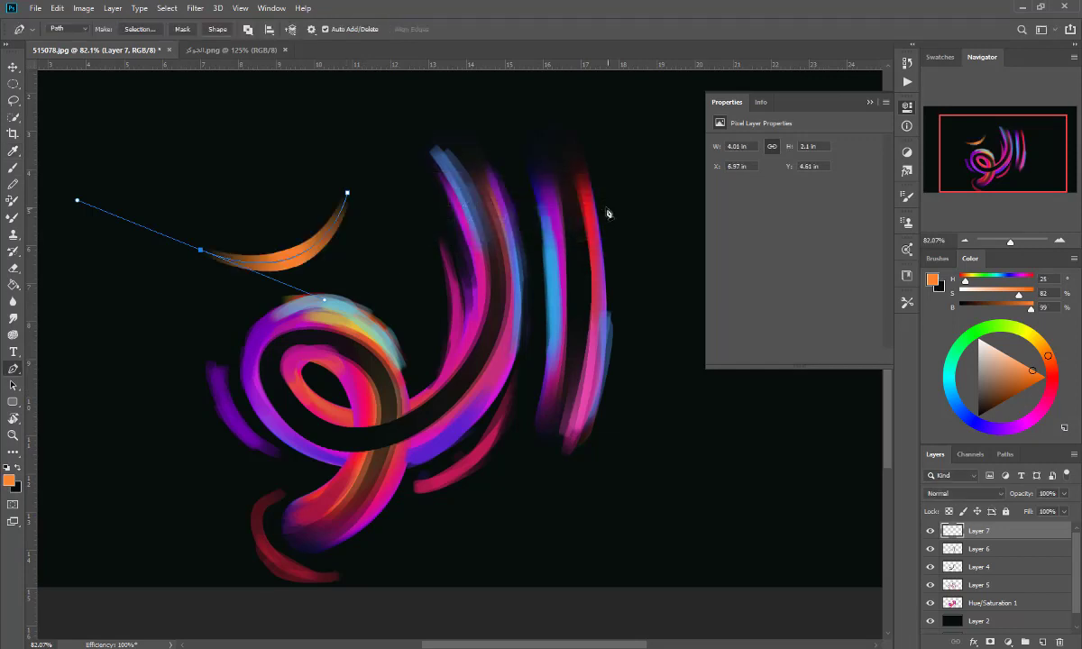
{"action": "right_click", "coordinate": [210, 226]}
{"action": "left_click", "coordinate": [261, 287]}
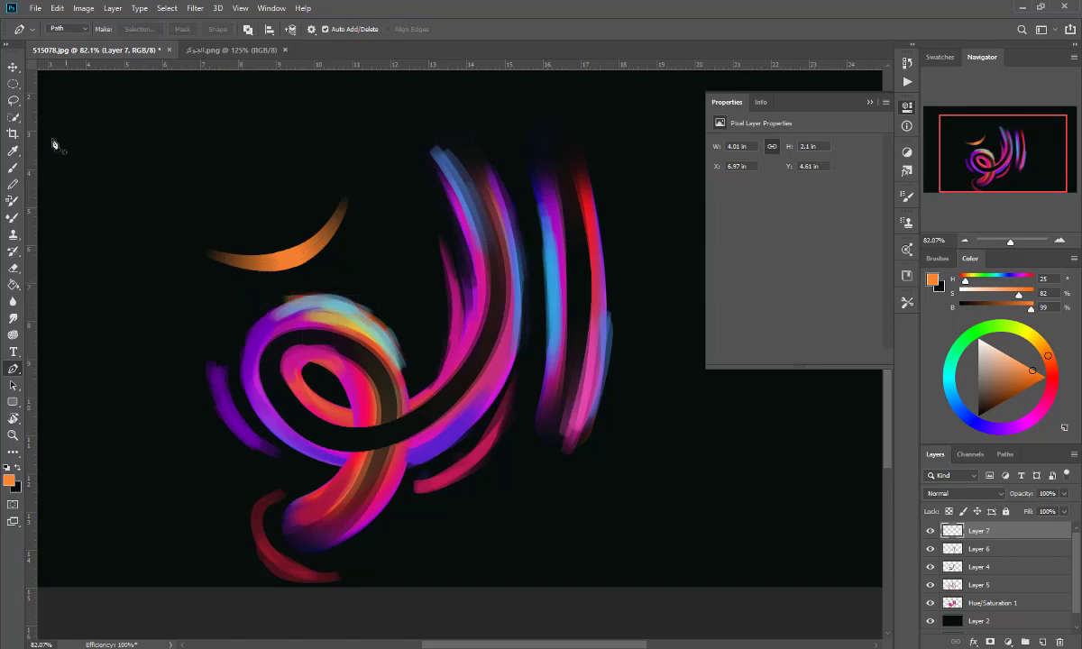
Move the crescent up and right, hide Layers 7 and 2, and select bokeh Layer 0.
{"action": "key", "text": "v"}
{"action": "left_click_drag", "start_coordinate": [288, 264], "coordinate": [330, 212]}
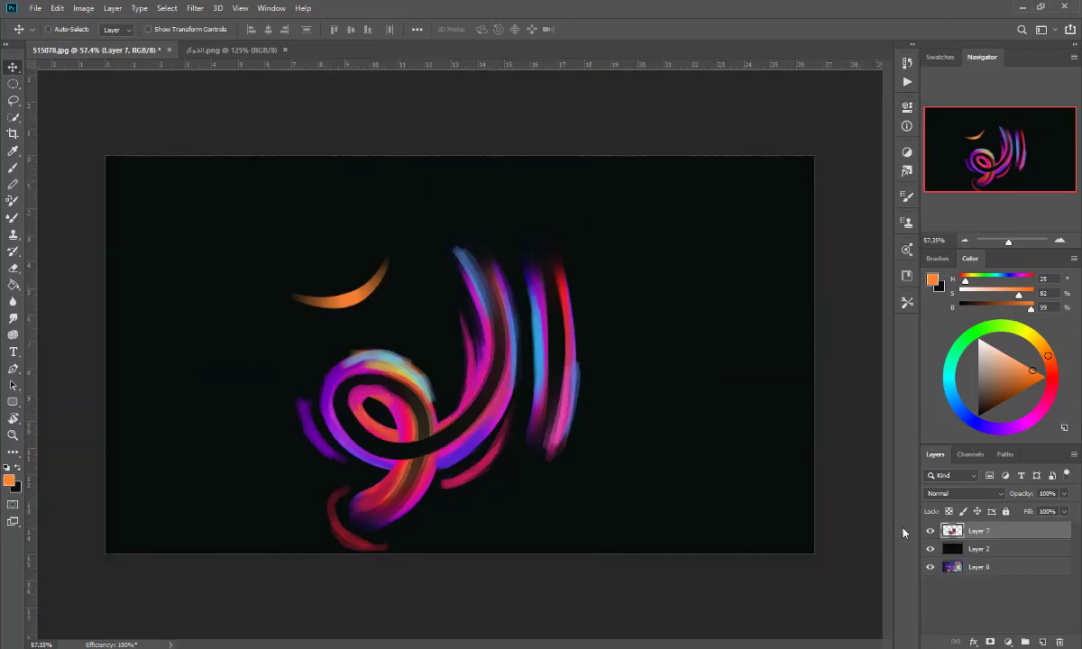
{"action": "left_click", "coordinate": [930, 531]}
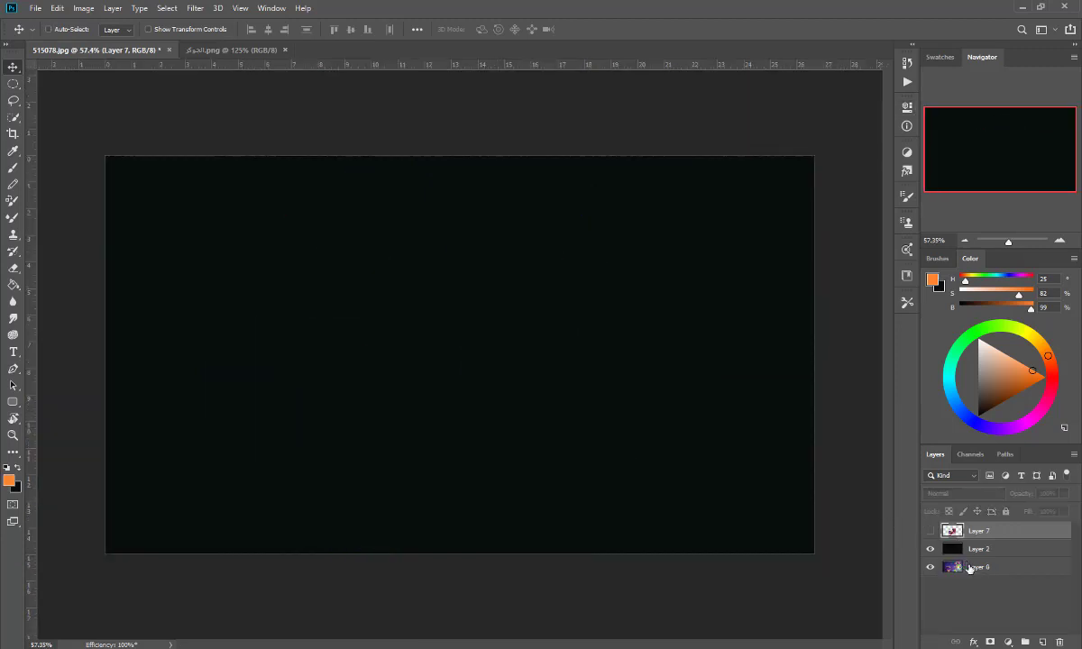
{"action": "left_click", "coordinate": [930, 549]}
{"action": "left_click", "coordinate": [1013, 568]}
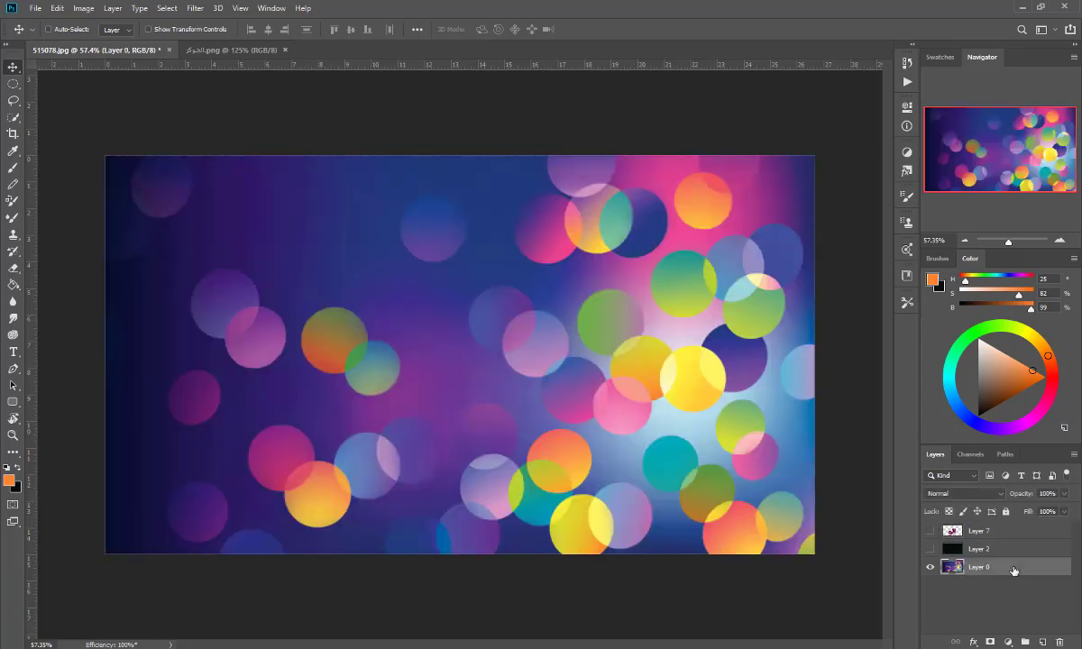
{"action": "left_click", "coordinate": [10, 219]}
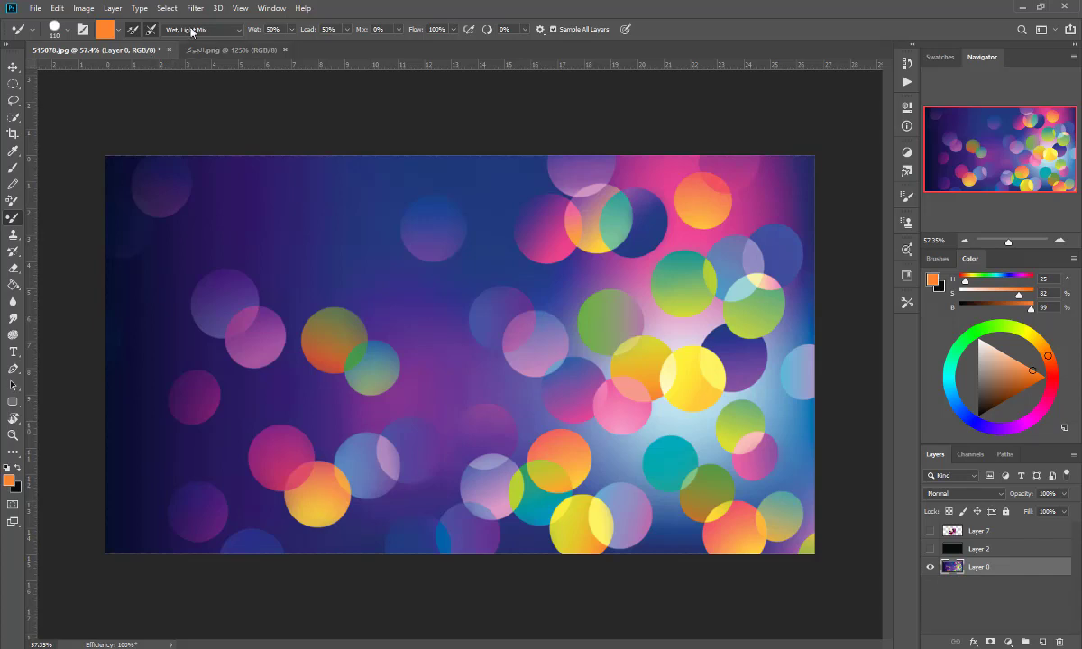
Test the Very Wet, Light Mix preset with two strokes, undoing both.
{"action": "left_click", "coordinate": [191, 32]}
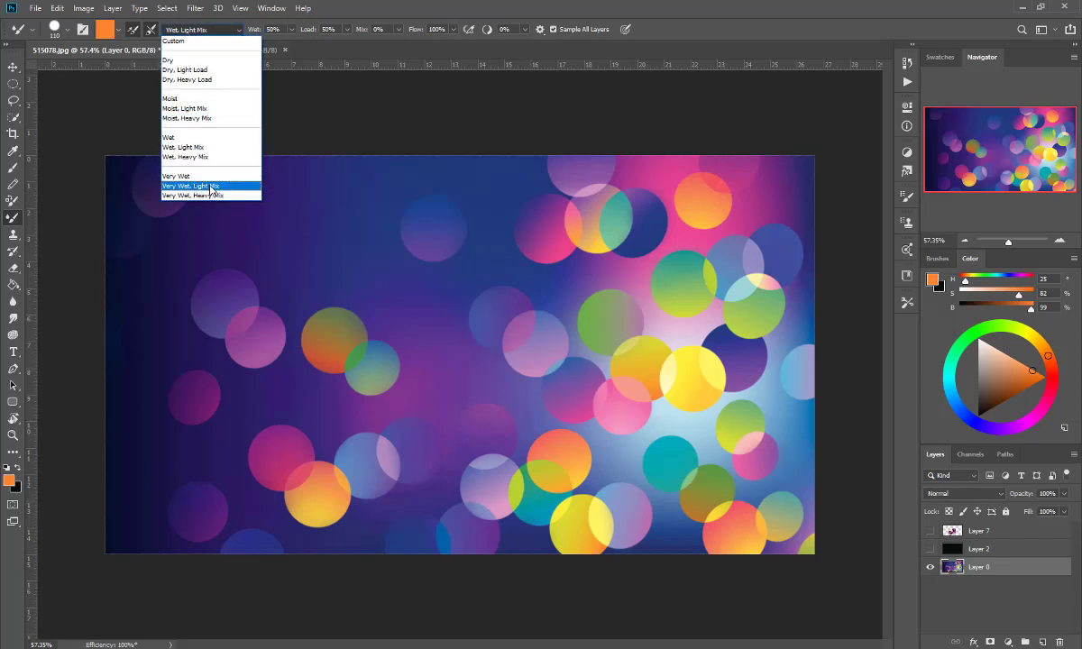
{"action": "left_click", "coordinate": [216, 187]}
{"action": "mouse_move", "coordinate": [507, 258]}
{"action": "left_mouse_down"}
{"action": "mouse_move", "coordinate": [584, 291]}
{"action": "mouse_move", "coordinate": [479, 312]}
{"action": "mouse_move", "coordinate": [507, 334]}
{"action": "mouse_move", "coordinate": [592, 321]}
{"action": "left_mouse_up"}
{"action": "key", "text": "ctrl+z"}
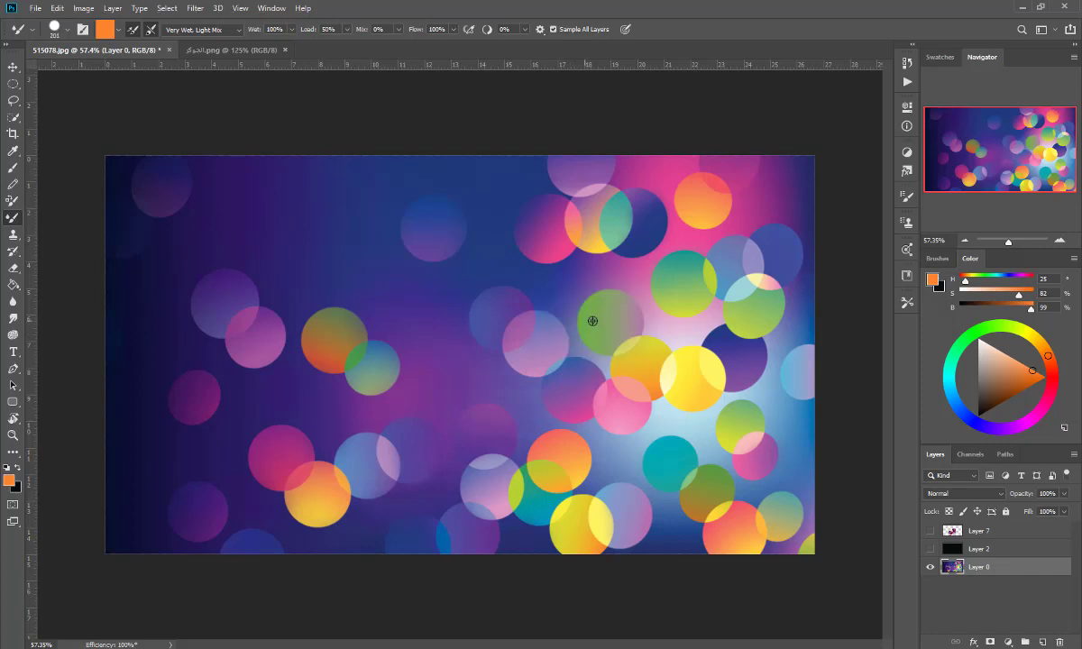
{"action": "mouse_move", "coordinate": [505, 239]}
{"action": "left_mouse_down"}
{"action": "mouse_move", "coordinate": [721, 338]}
{"action": "mouse_move", "coordinate": [399, 334]}
{"action": "mouse_move", "coordinate": [553, 455]}
{"action": "left_mouse_up"}
{"action": "key", "text": "ctrl+z"}
Switch to the Dry, Heavy Load preset at about 142 px and undo a test stroke.
{"action": "left_click", "coordinate": [200, 30]}
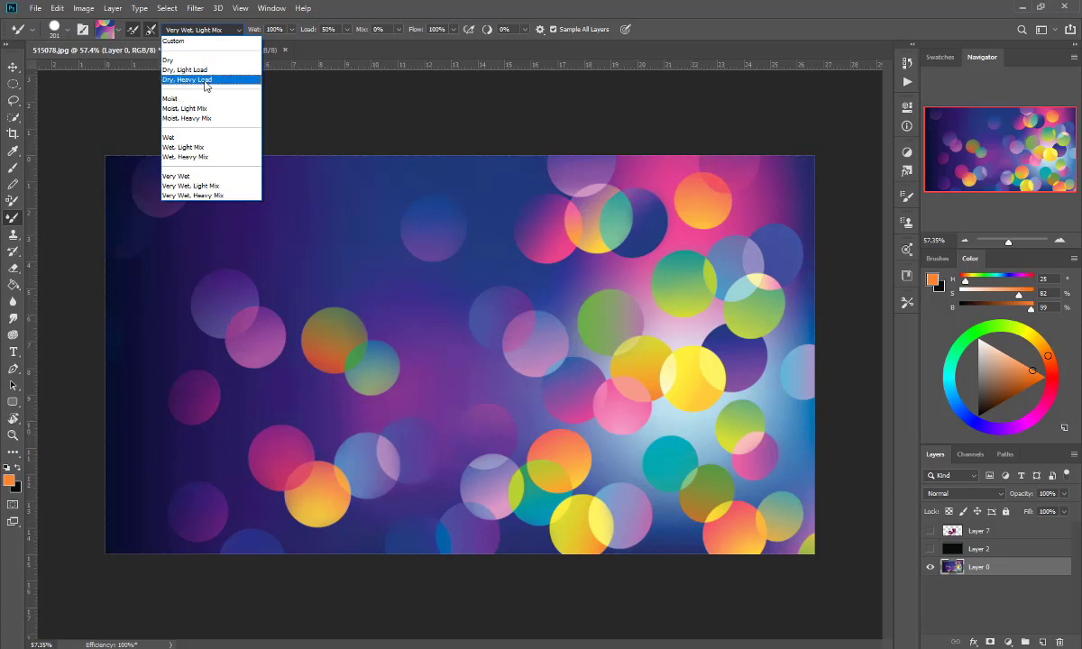
{"action": "left_click", "coordinate": [205, 79]}
{"action": "left_click_drag", "start_coordinate": [670, 243], "coordinate": [631, 242]}
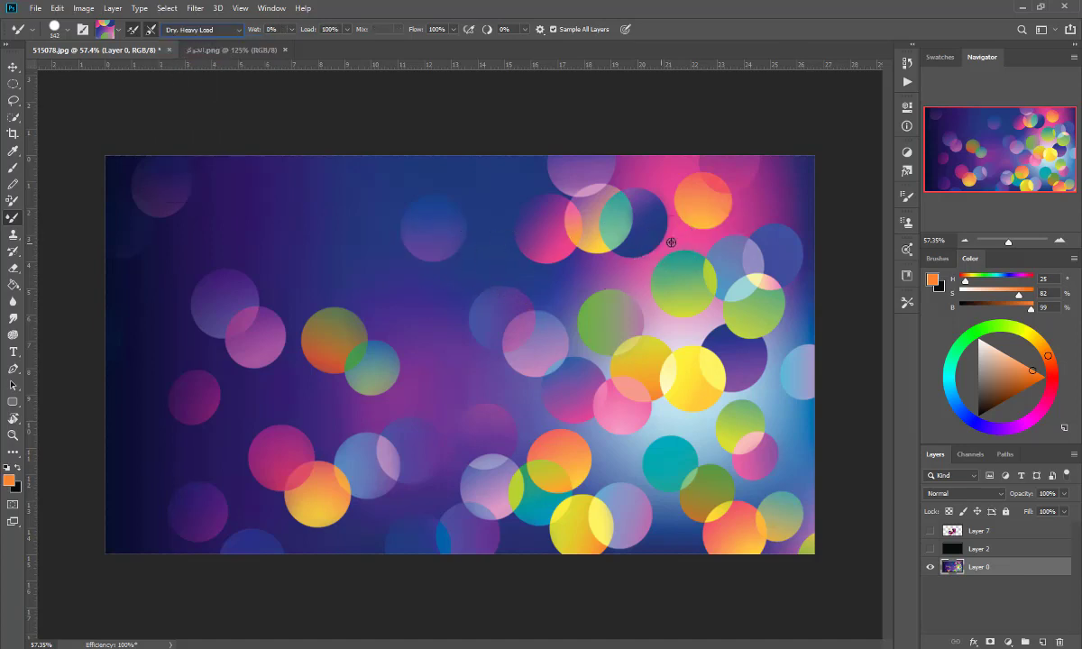
{"action": "mouse_move", "coordinate": [532, 221]}
{"action": "left_mouse_down"}
{"action": "mouse_move", "coordinate": [577, 424]}
{"action": "mouse_move", "coordinate": [426, 264]}
{"action": "mouse_move", "coordinate": [541, 518]}
{"action": "left_mouse_up"}
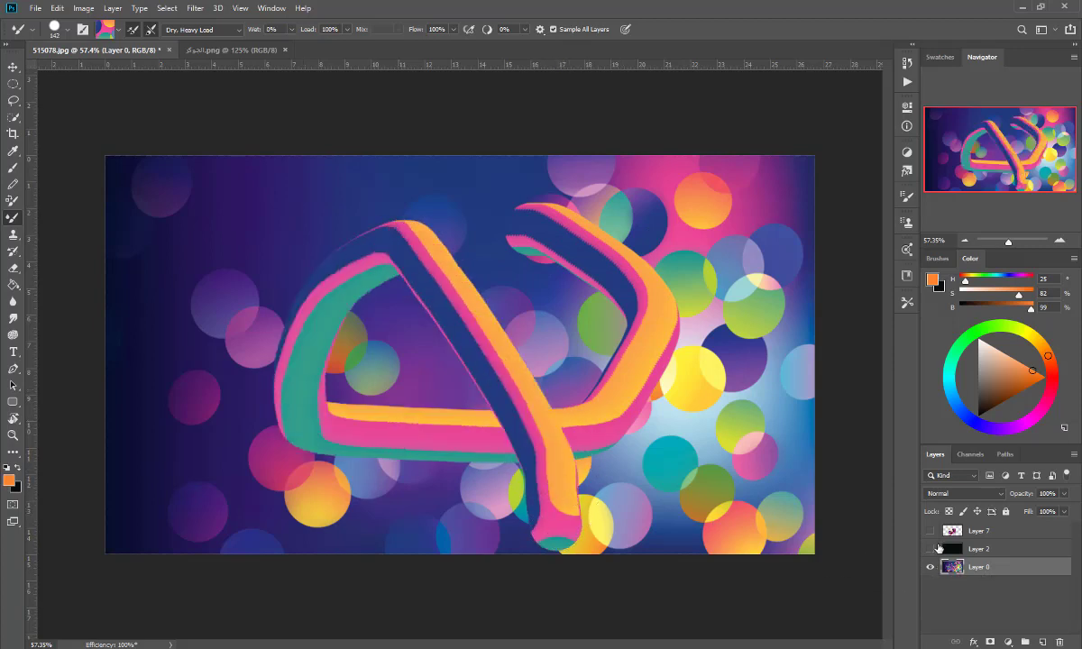
{"action": "key", "text": "ctrl+z"}
On a new Layer 8, paint a large multicolour loop, then toggle Layer 2's visibility.
{"action": "left_click", "coordinate": [997, 534]}
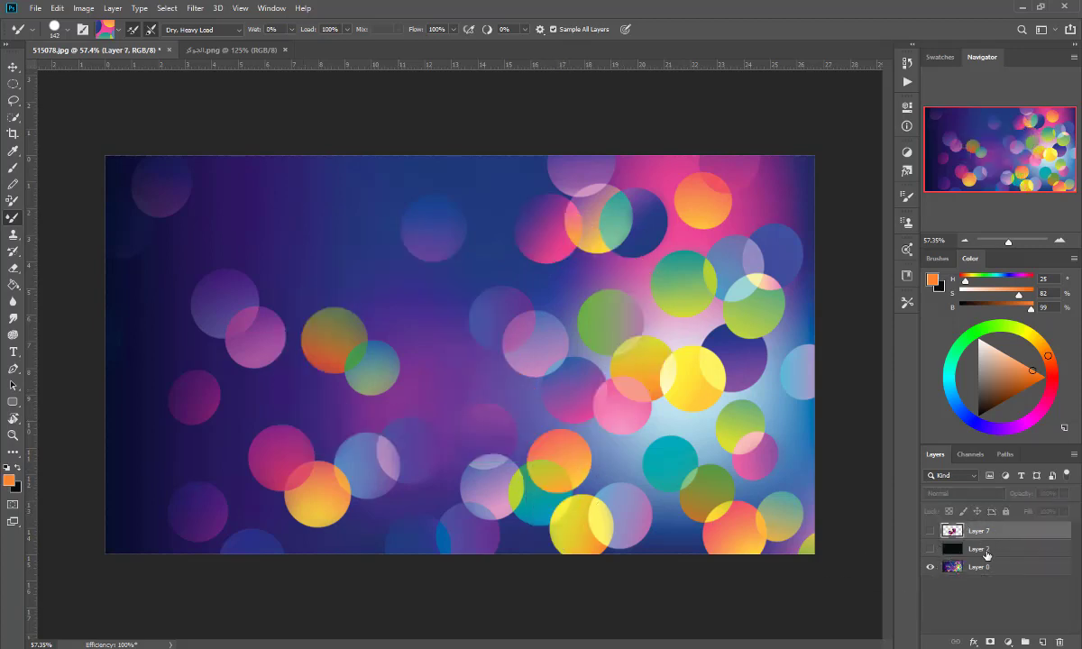
{"action": "left_click", "coordinate": [1042, 642]}
{"action": "left_click_drag", "start_coordinate": [396, 236], "coordinate": [577, 518]}
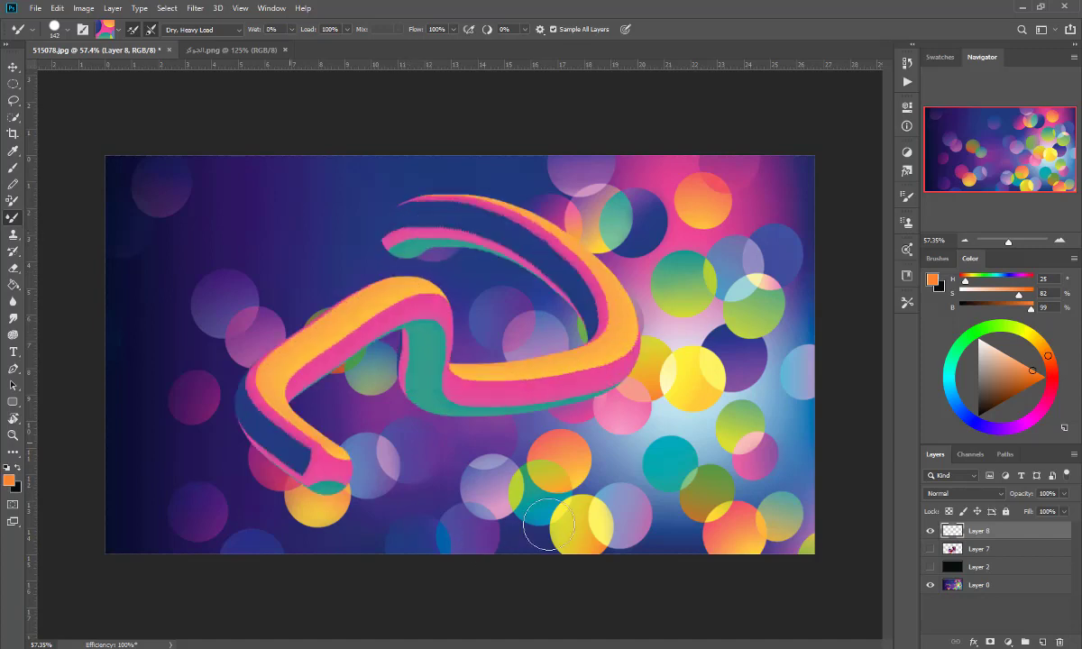
{"action": "left_click", "coordinate": [931, 568]}
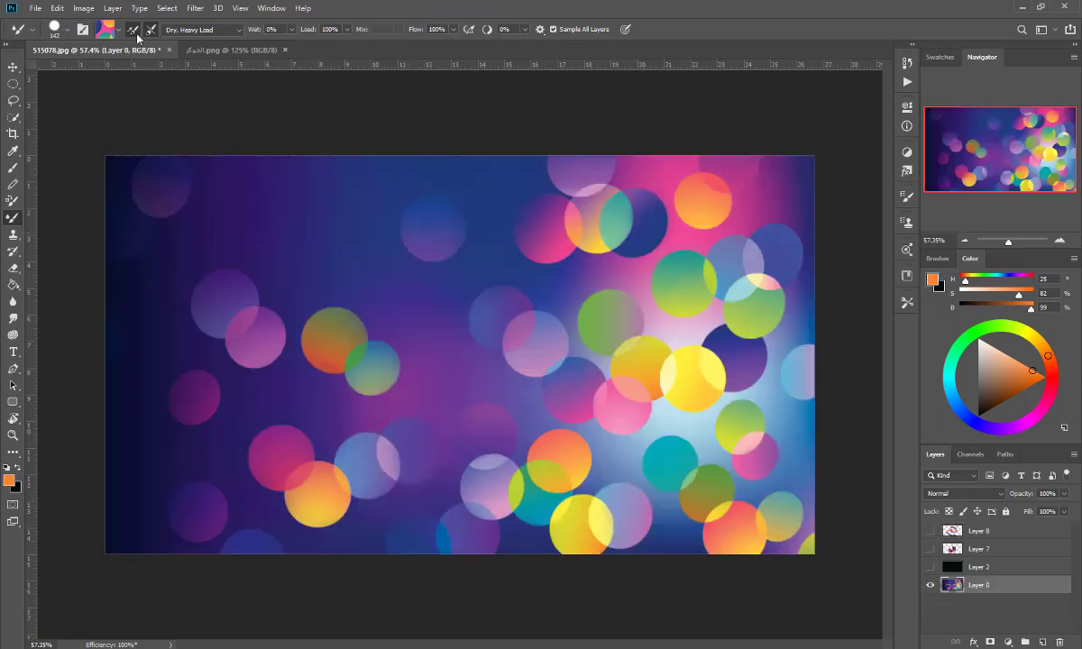
Clear the mixer brush load, add a new Layer 9, and choose the Wet, Light Mix preset.
{"action": "left_click", "coordinate": [134, 31]}
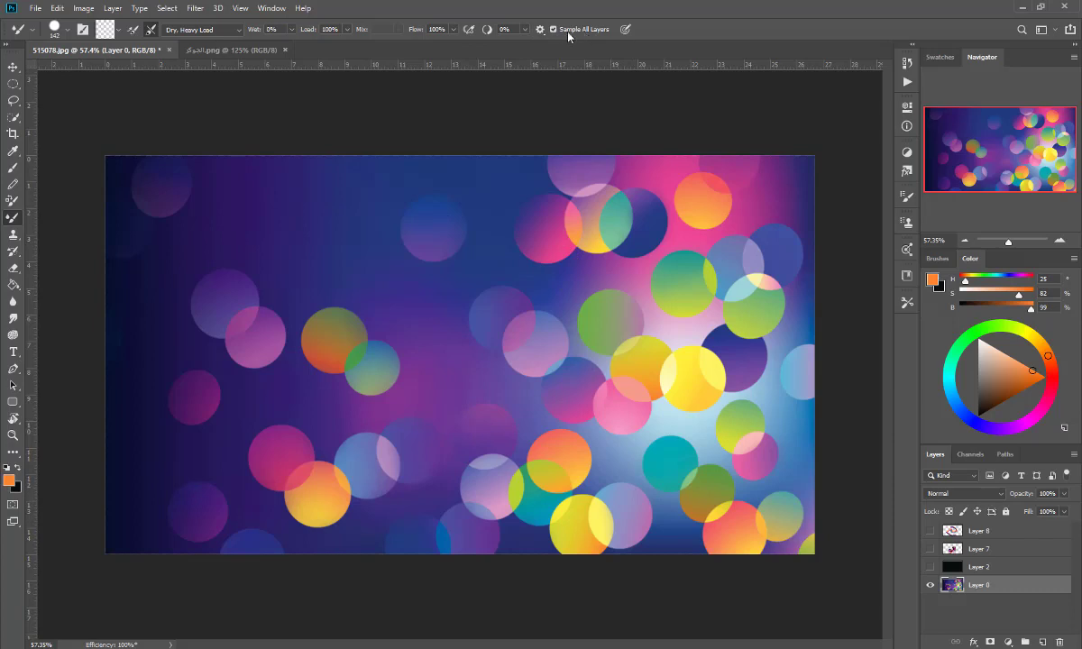
{"action": "left_click", "coordinate": [1042, 642]}
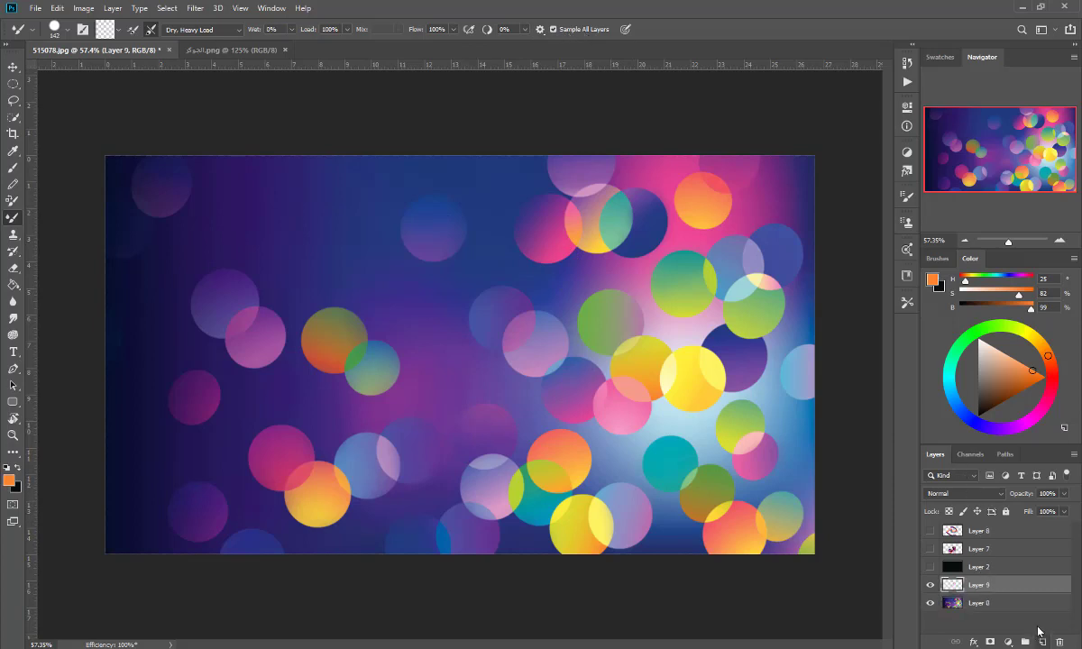
{"action": "left_click", "coordinate": [182, 32]}
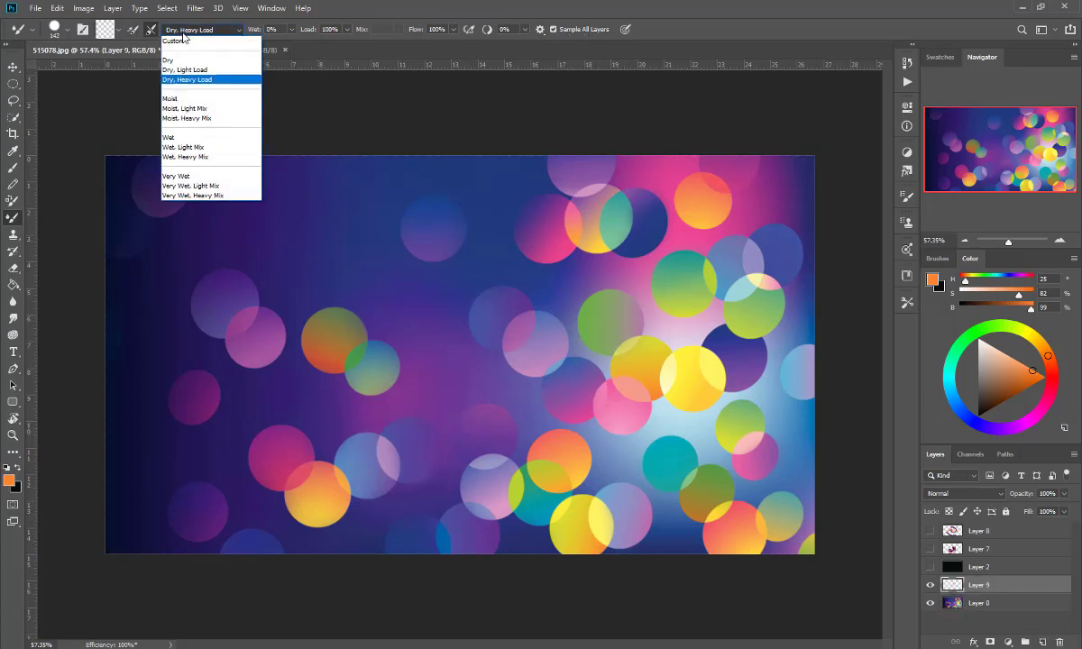
{"action": "left_click", "coordinate": [209, 147]}
Paint pink-to-cyan wet loop and hook strokes, then move Layer 9 above black Layer 2.
{"action": "left_click_drag", "start_coordinate": [462, 313], "coordinate": [658, 415]}
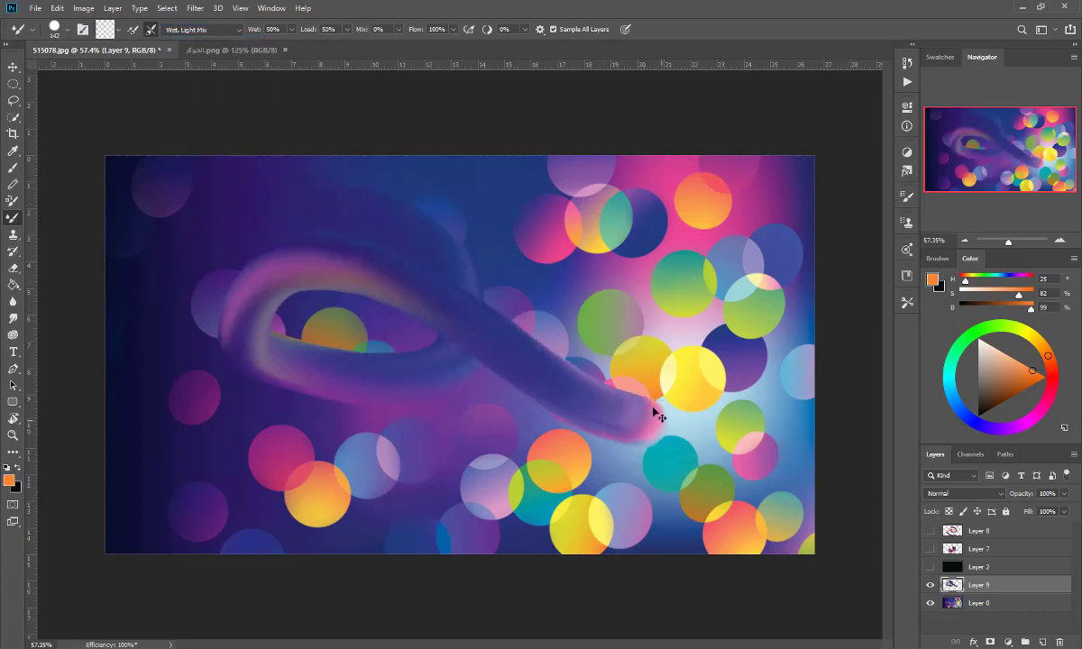
{"action": "key", "text": "ctrl+z"}
{"action": "left_click_drag", "start_coordinate": [502, 237], "coordinate": [535, 366]}
{"action": "key", "text": "ctrl+z"}
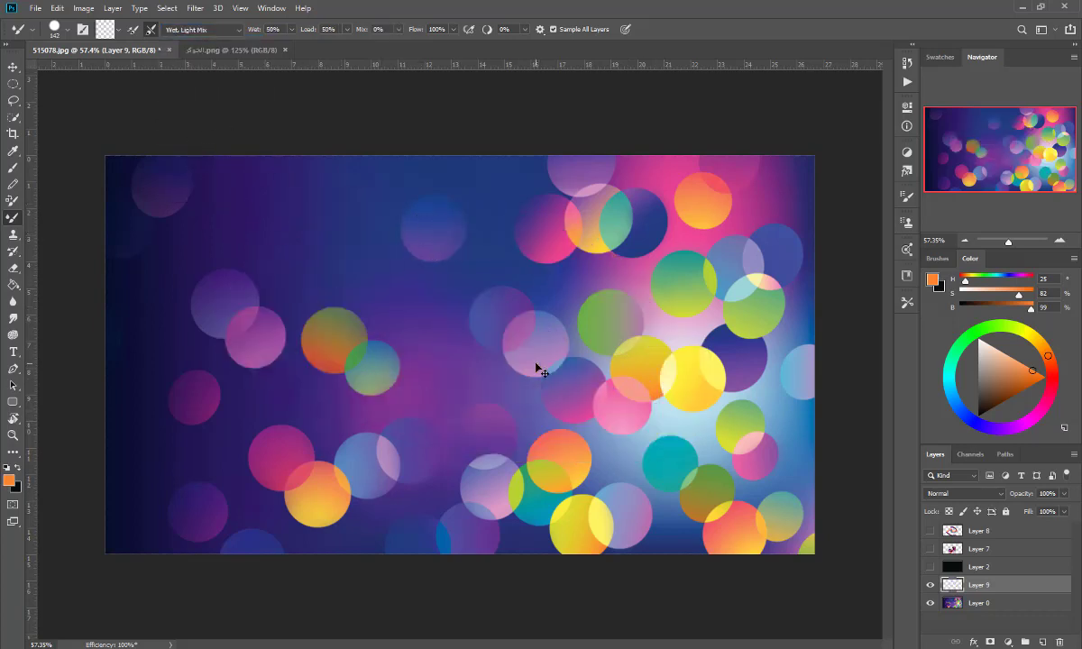
{"action": "left_click_drag", "start_coordinate": [631, 442], "coordinate": [502, 365]}
{"action": "left_click_drag", "start_coordinate": [481, 292], "coordinate": [492, 424]}
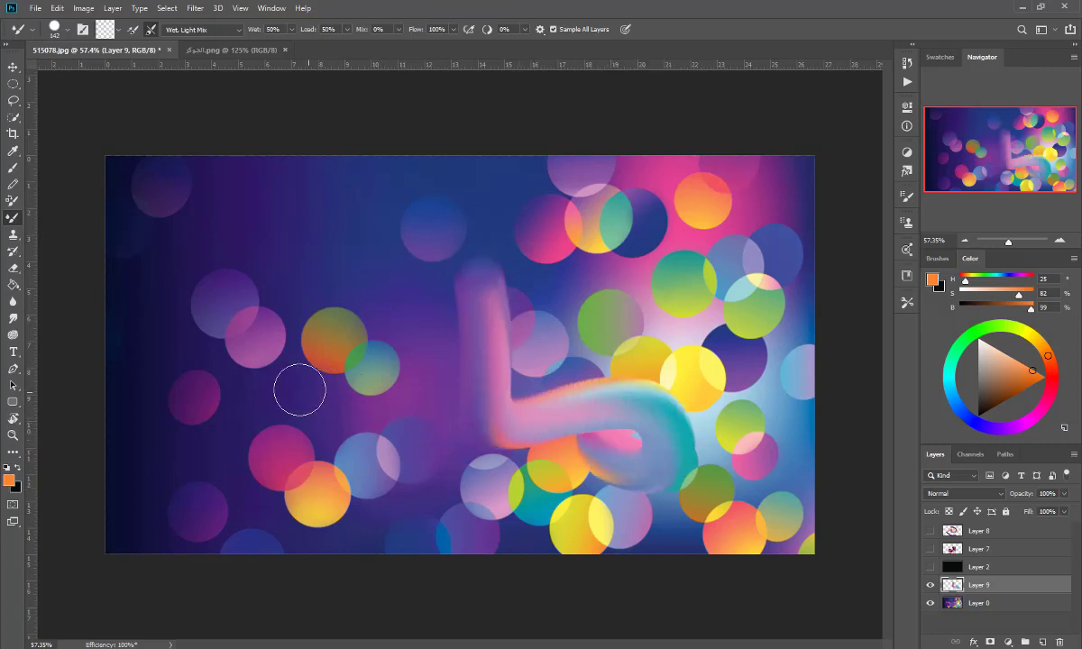
{"action": "mouse_move", "coordinate": [270, 320]}
{"action": "left_mouse_down"}
{"action": "mouse_move", "coordinate": [324, 416]}
{"action": "mouse_move", "coordinate": [126, 474]}
{"action": "left_mouse_up"}
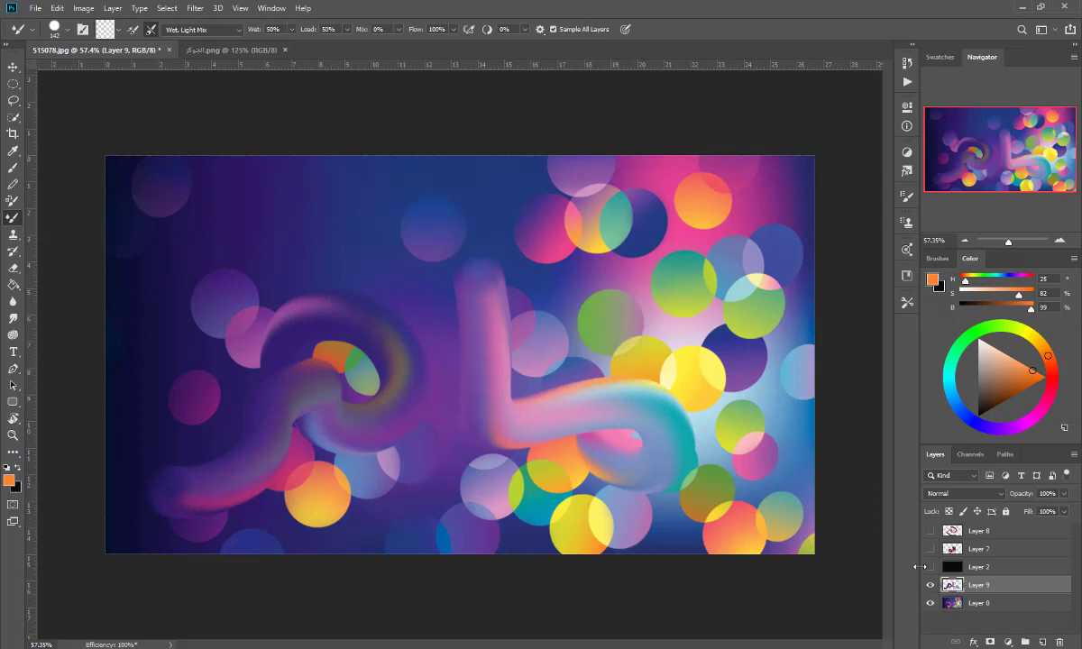
{"action": "left_click_drag", "start_coordinate": [978, 584], "coordinate": [978, 561]}
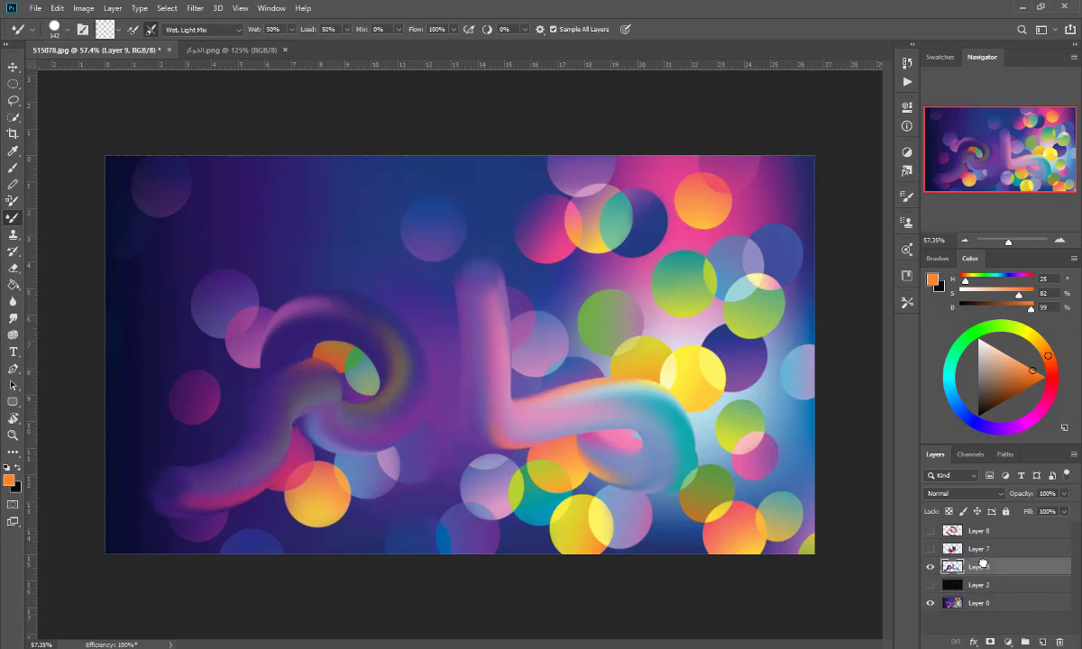
{"action": "left_click", "coordinate": [930, 585]}
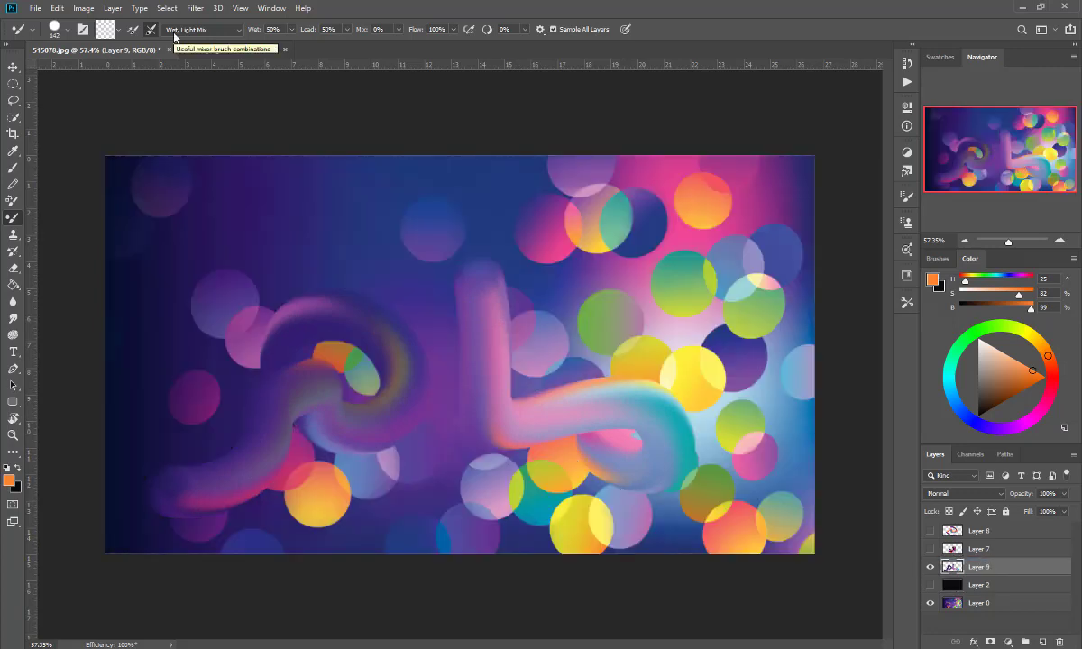